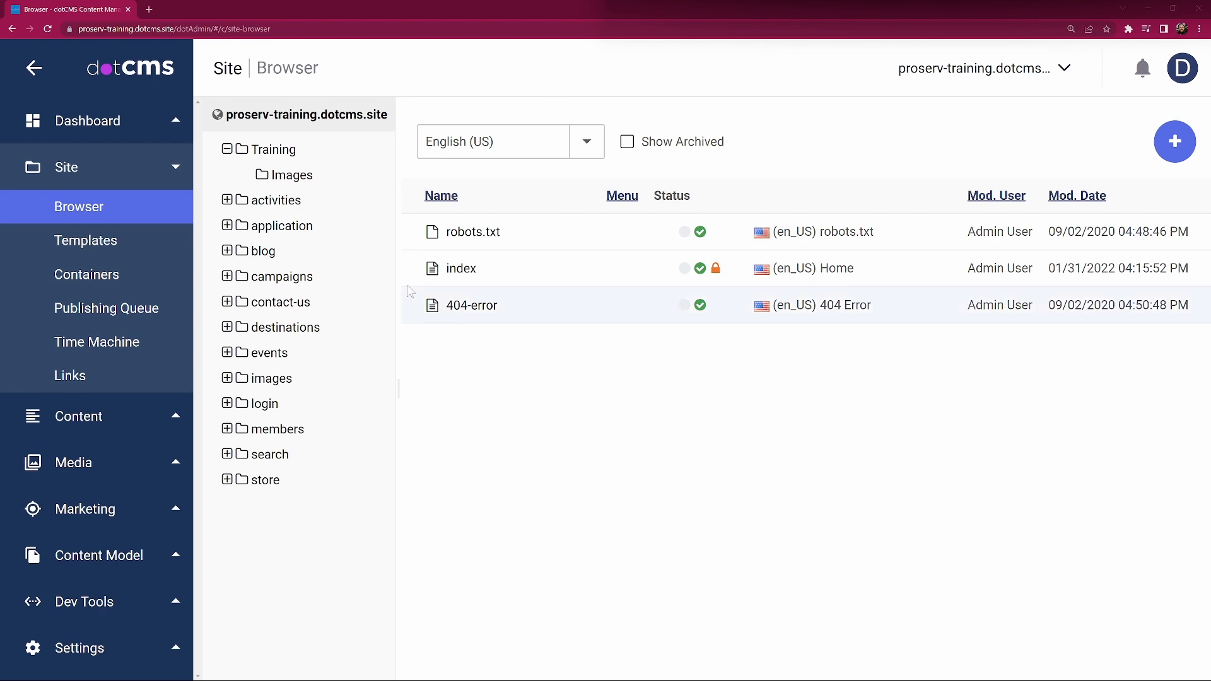
Open South Africa - Cape Town picnic.jpeg from the Training/Images folder for editing and show its permissions.
click(275, 151)
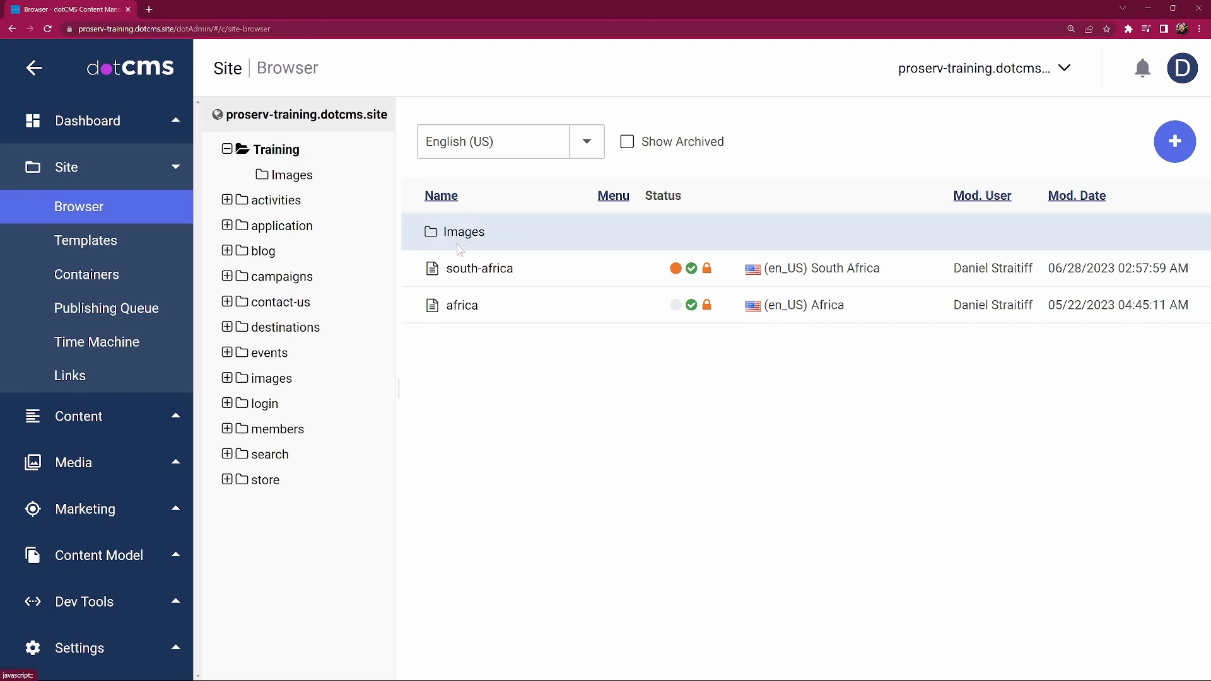
double_click(459, 243)
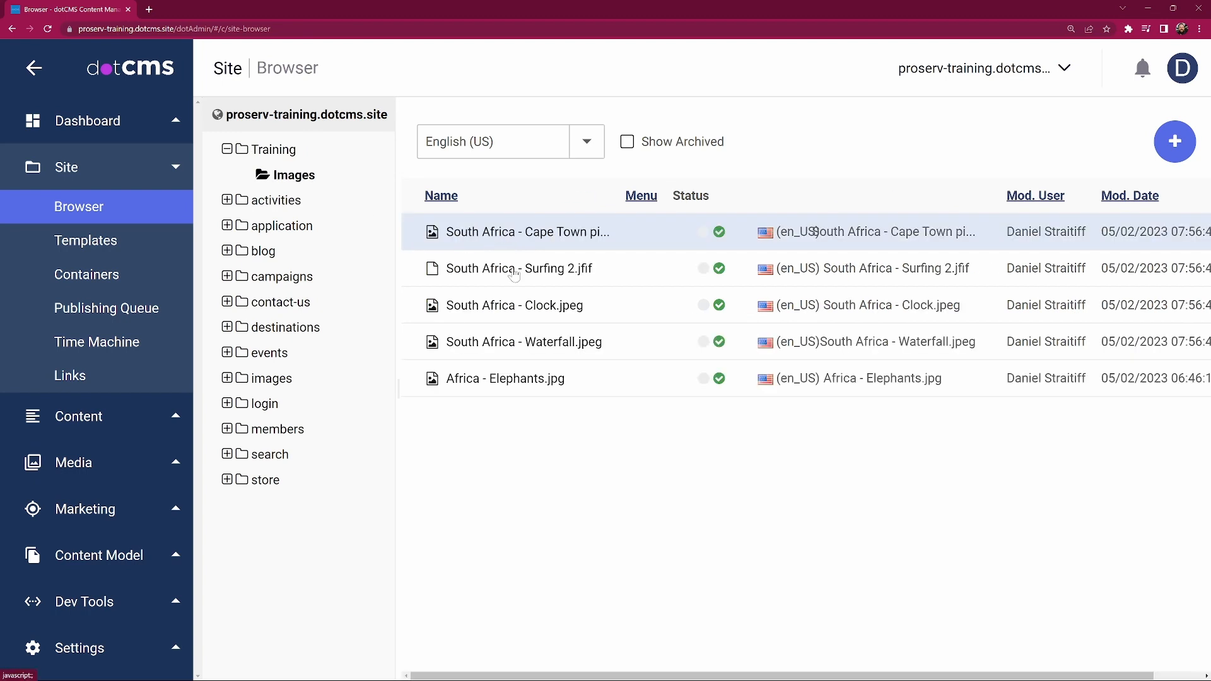
right_click(519, 234)
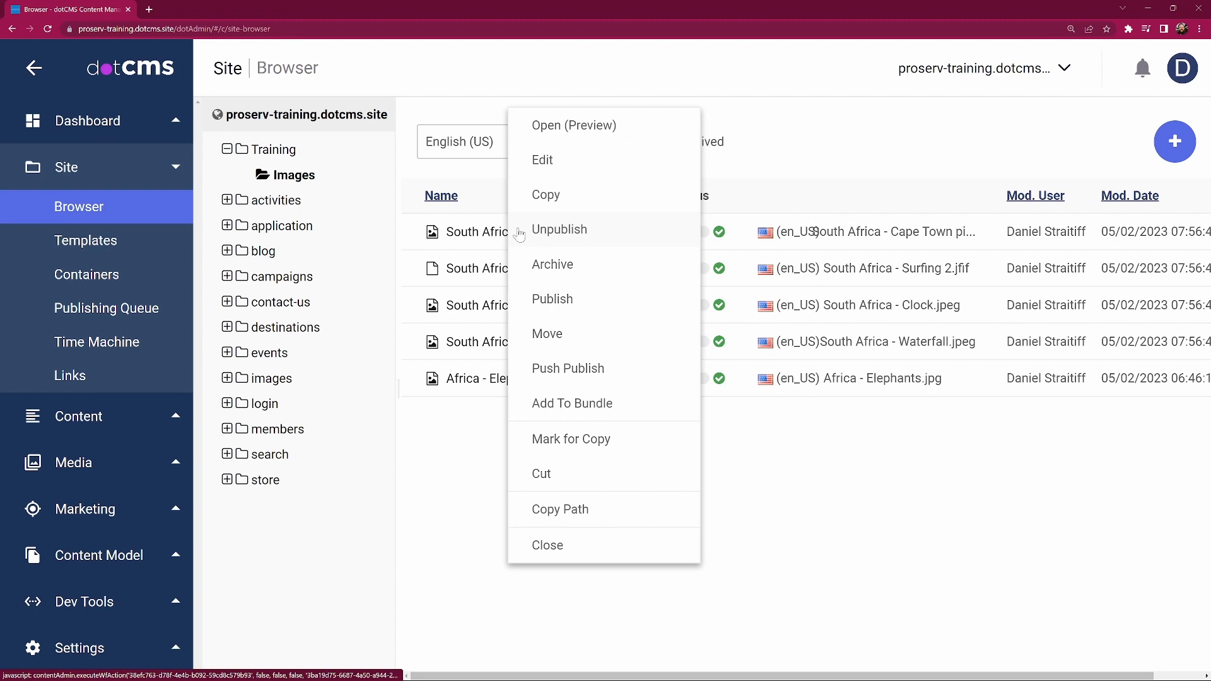
click(571, 167)
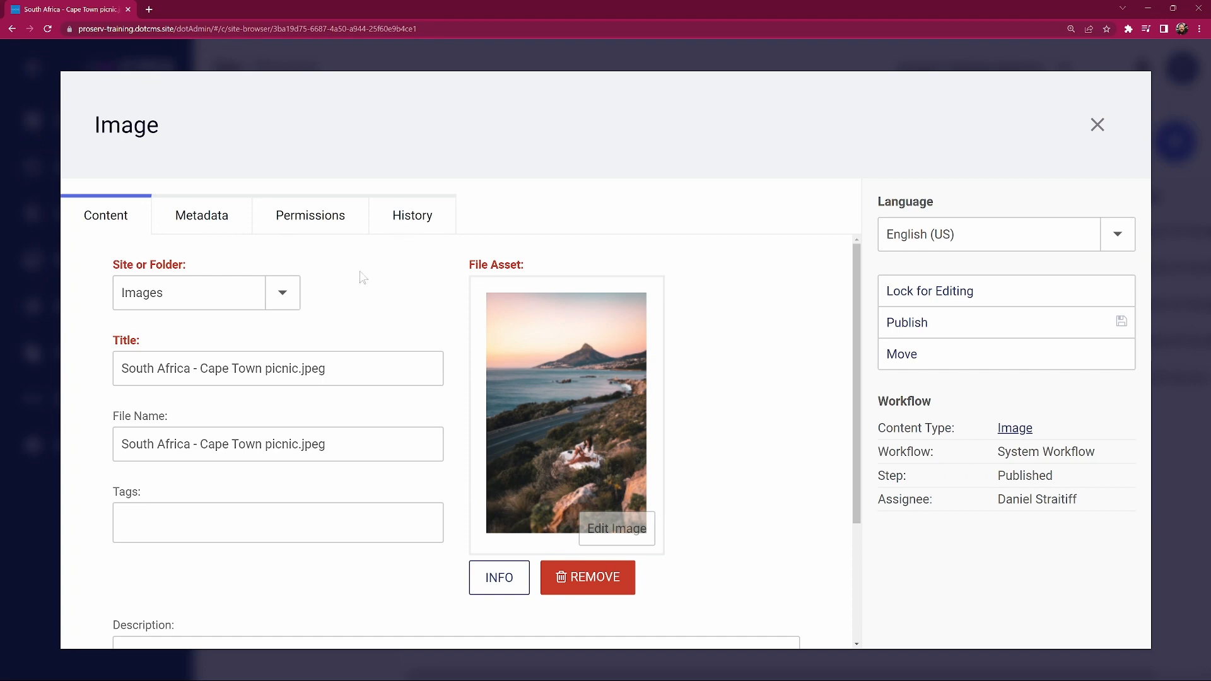
click(337, 233)
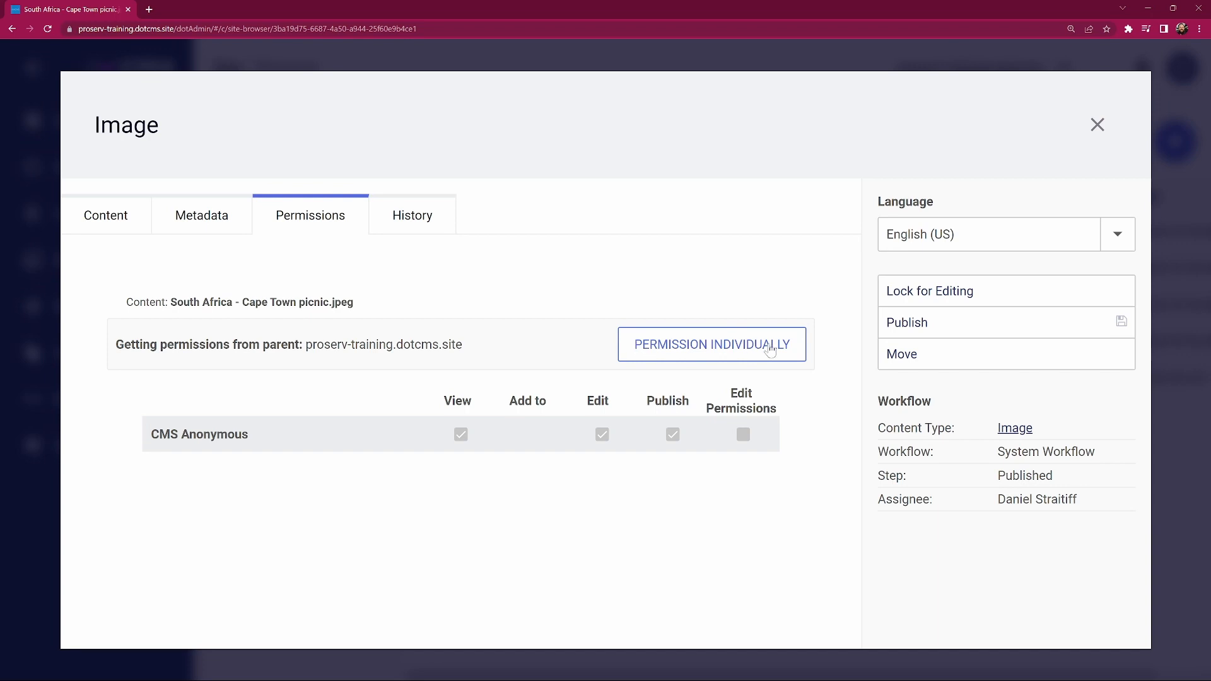
Switch the Cape Town picnic image to individual permissions and add the image's assignee to the permissions list.
click(733, 346)
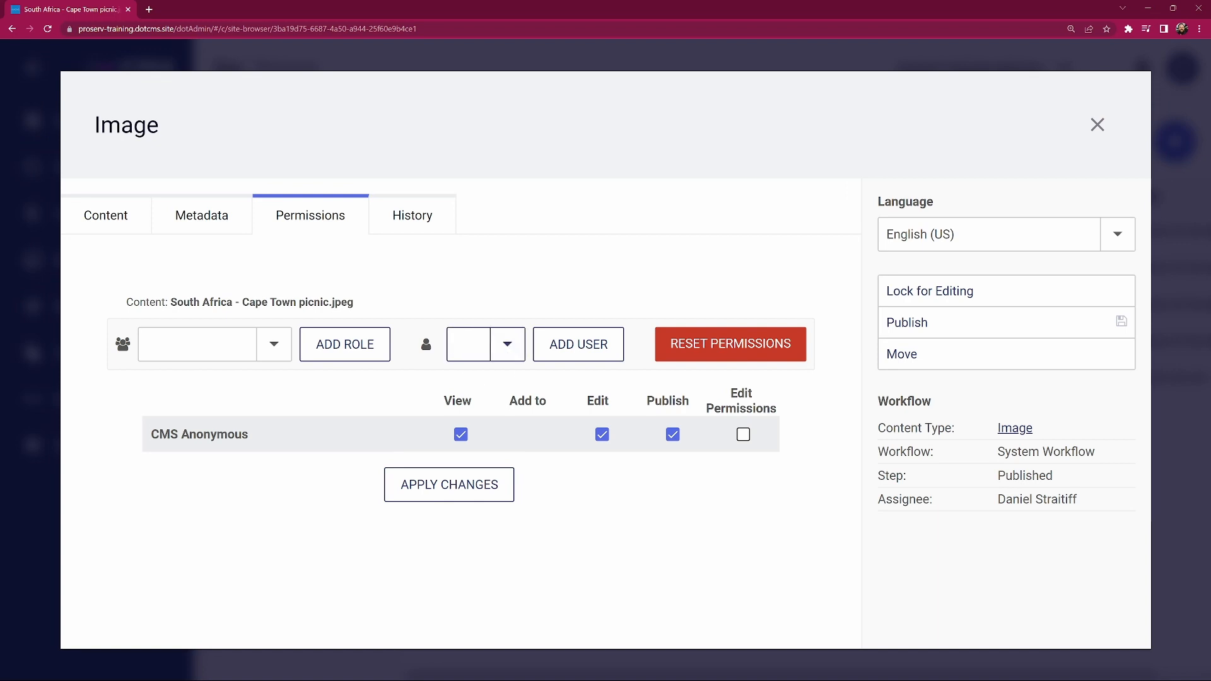
click(507, 345)
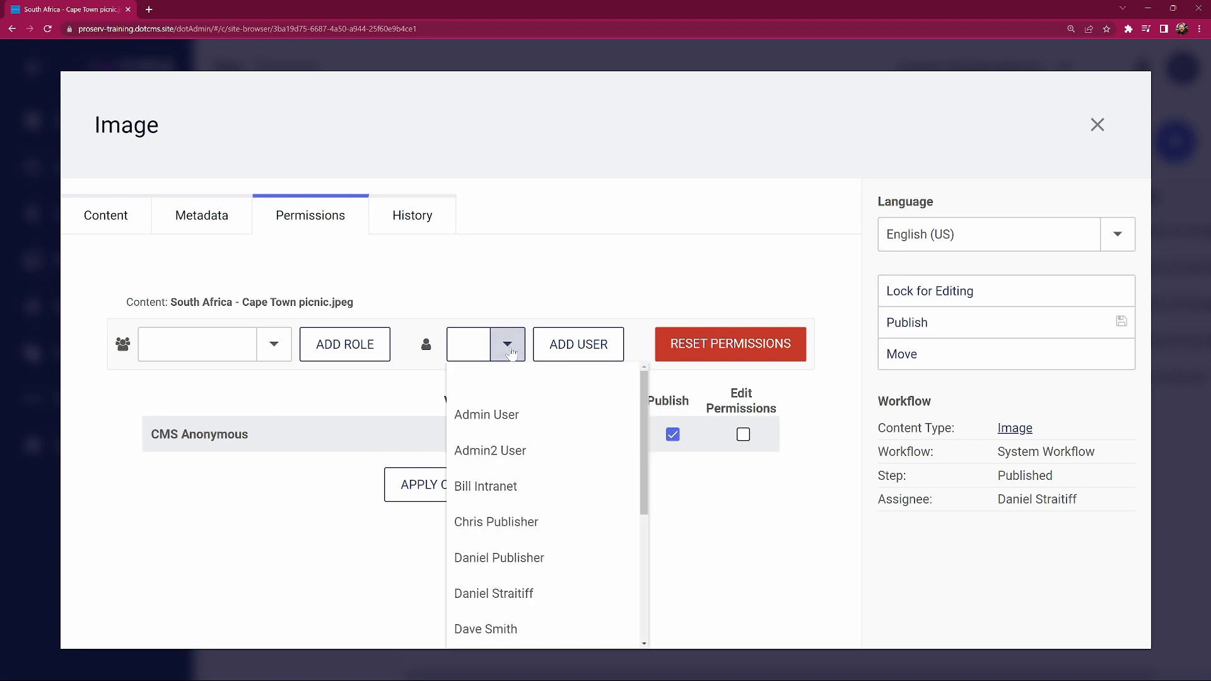
click(523, 593)
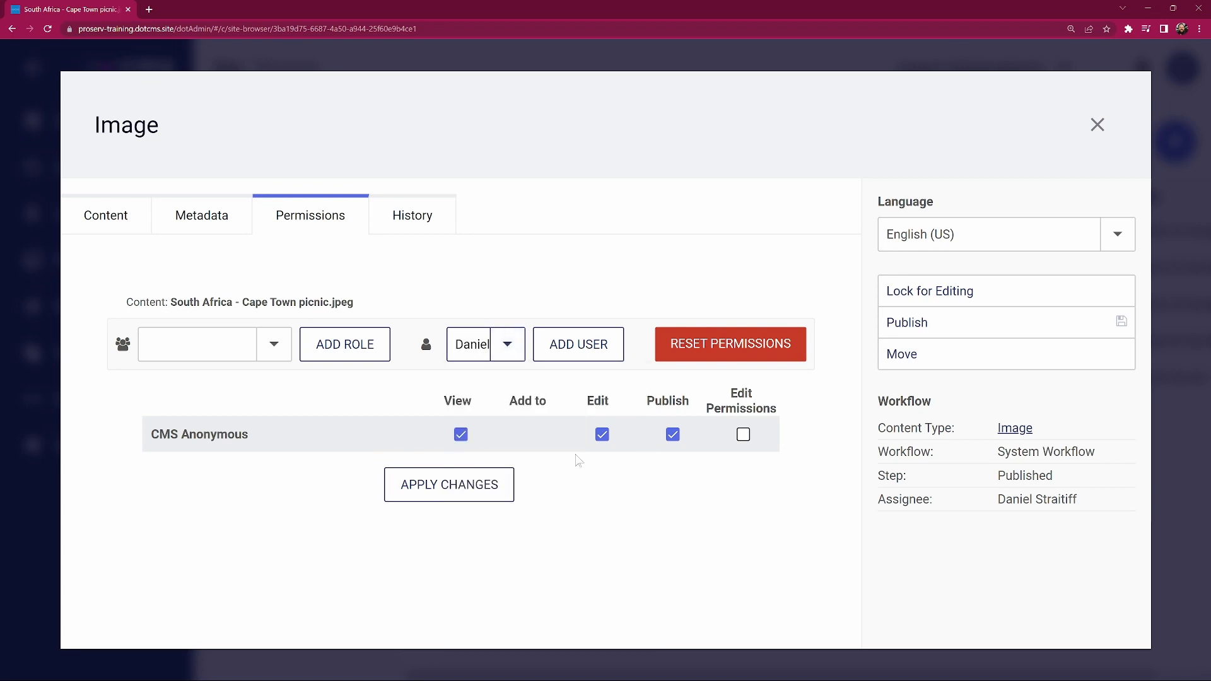
click(587, 344)
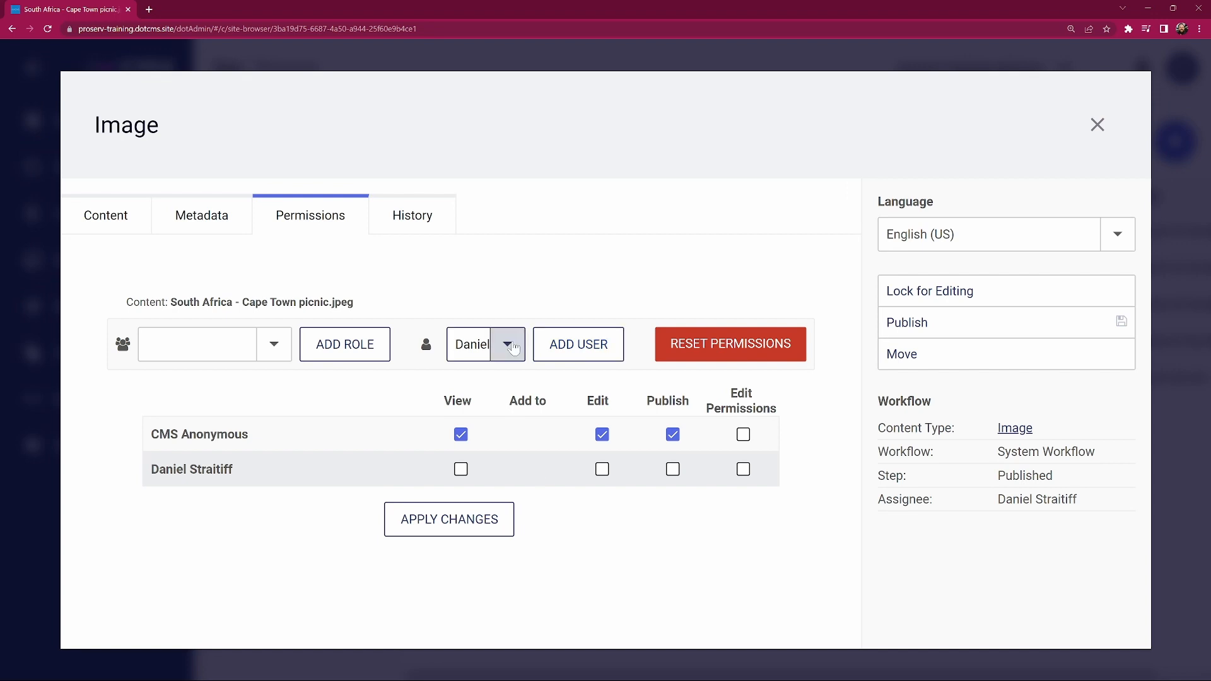
Add the CMS Owner system role to the image's individual permissions.
click(273, 344)
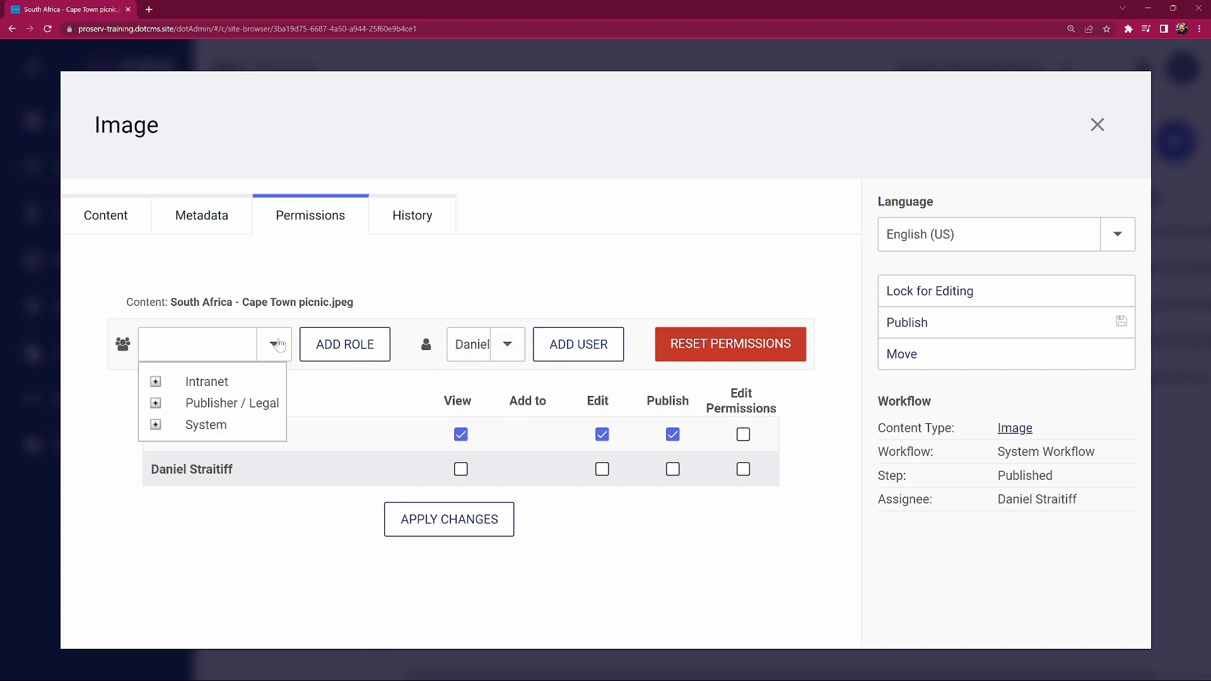
click(155, 424)
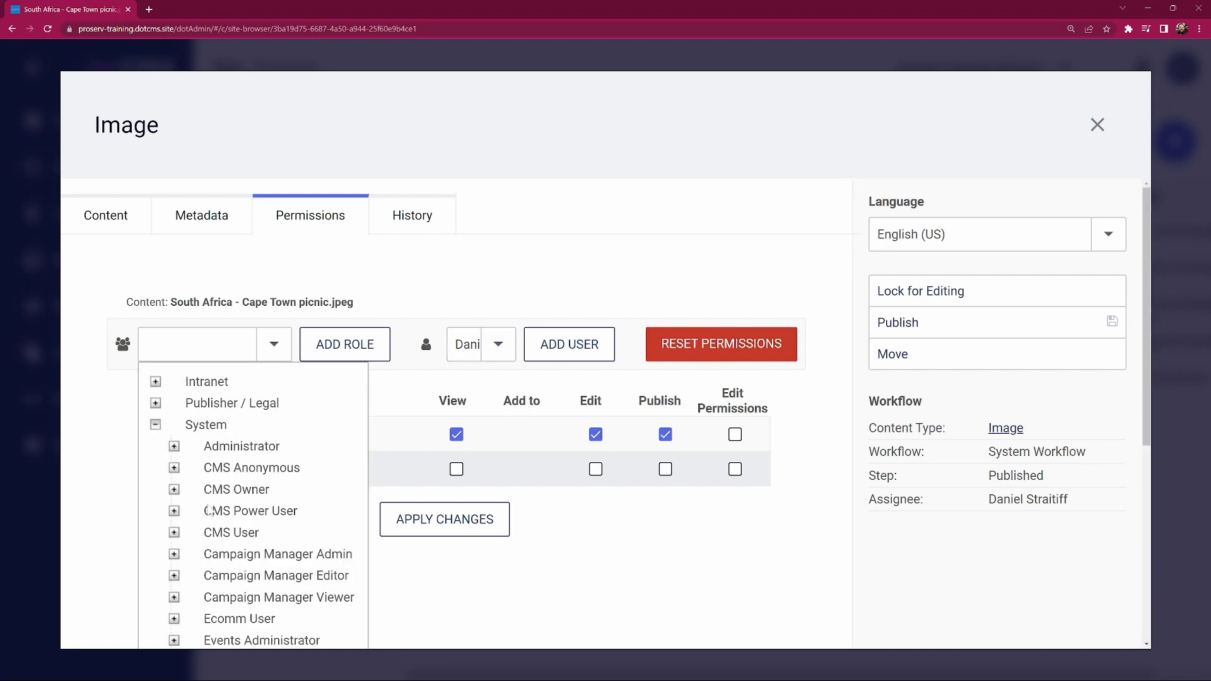
click(252, 491)
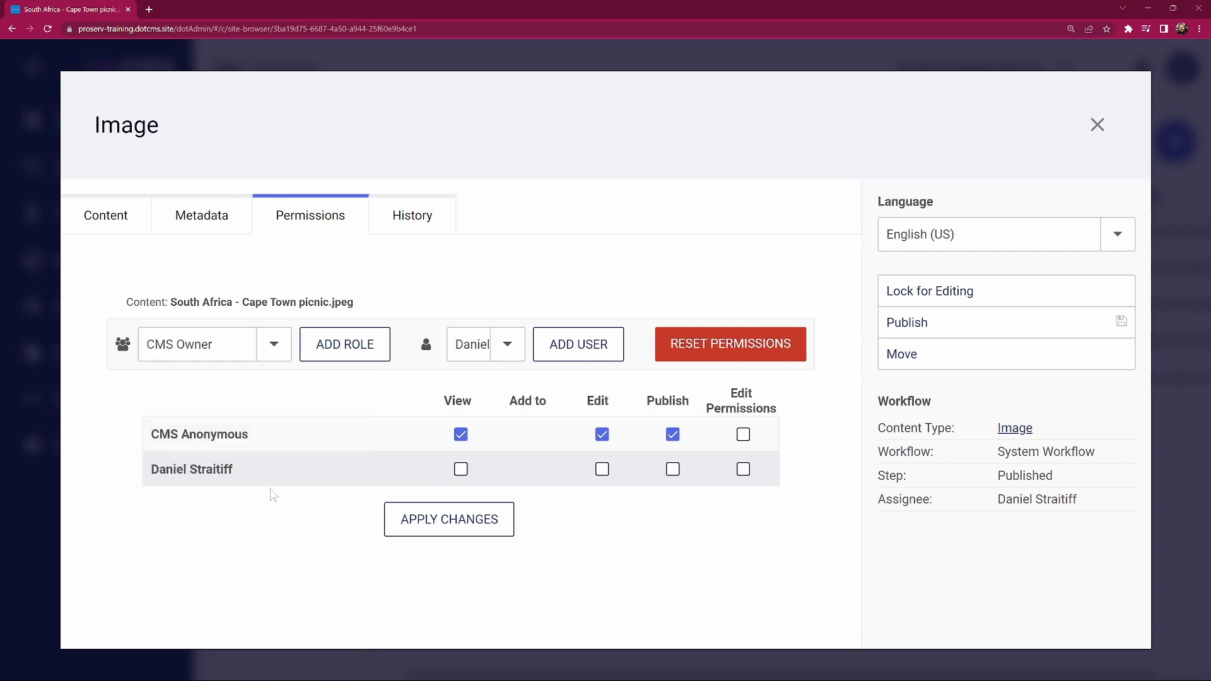
click(357, 357)
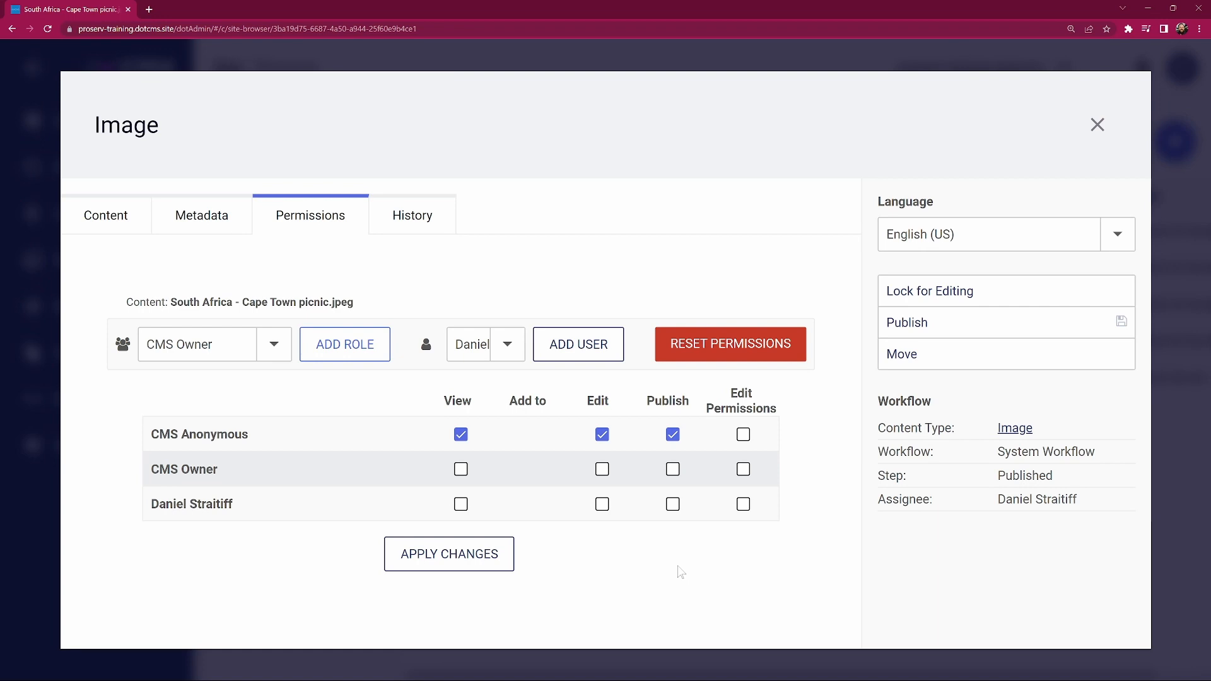
Reset the image's individual permissions to those of its parent and close the image.
click(759, 346)
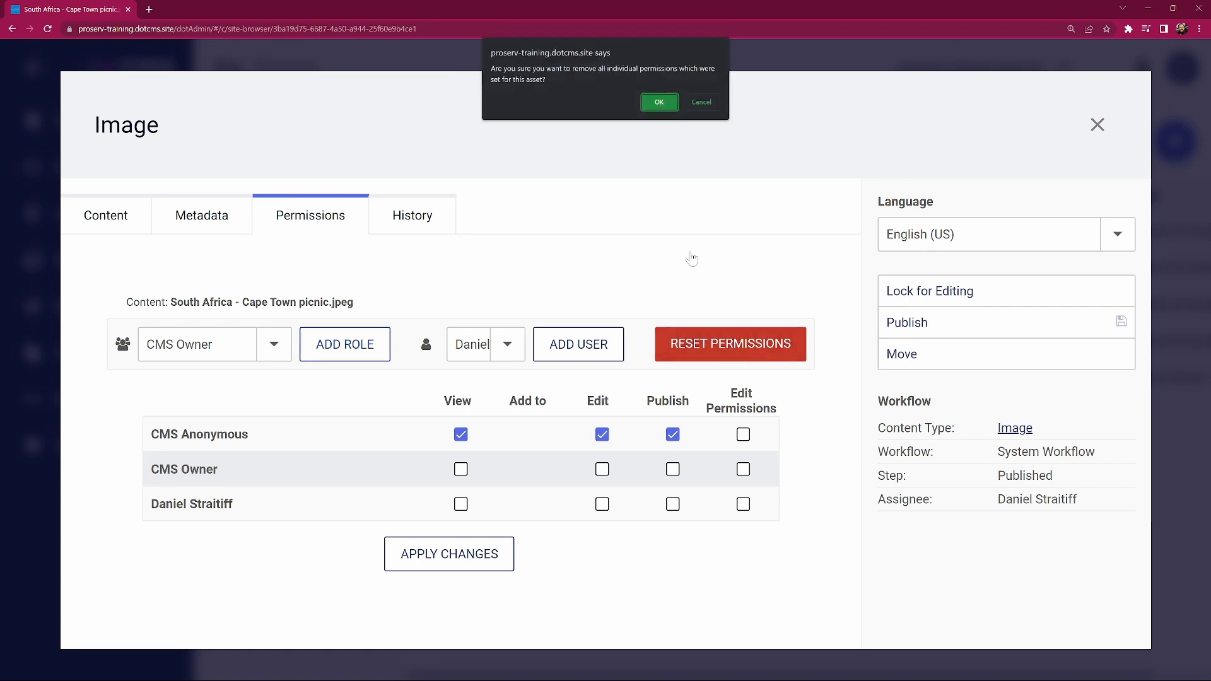
click(663, 105)
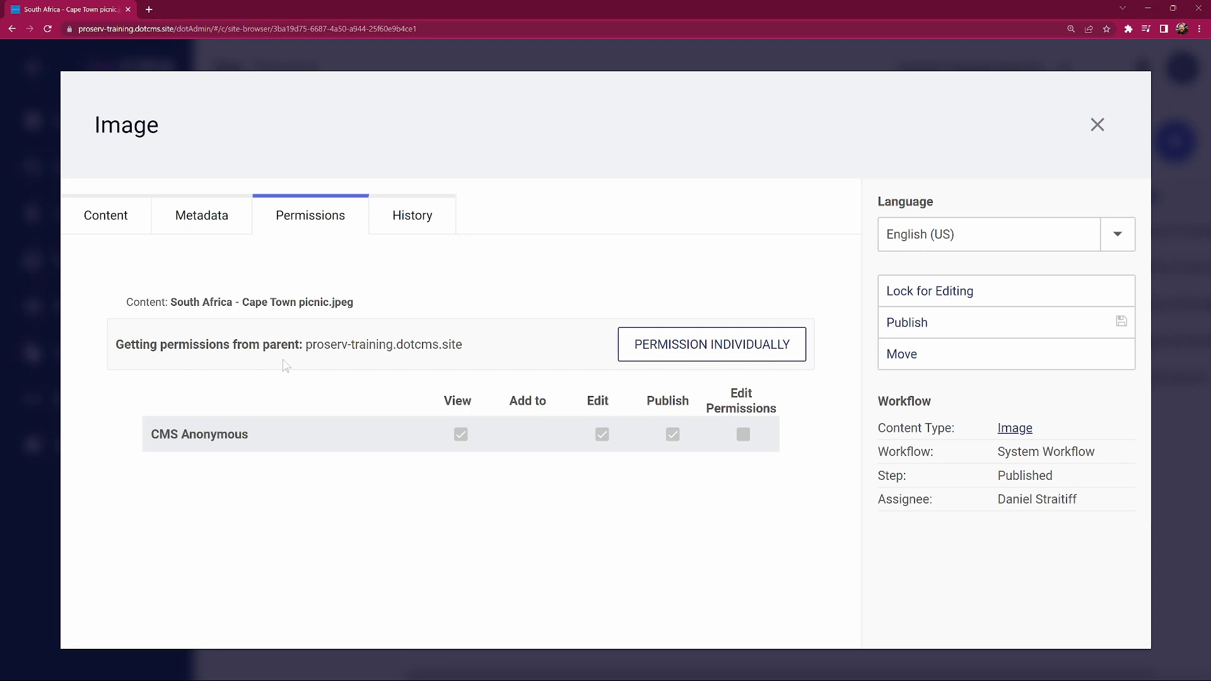
click(1097, 126)
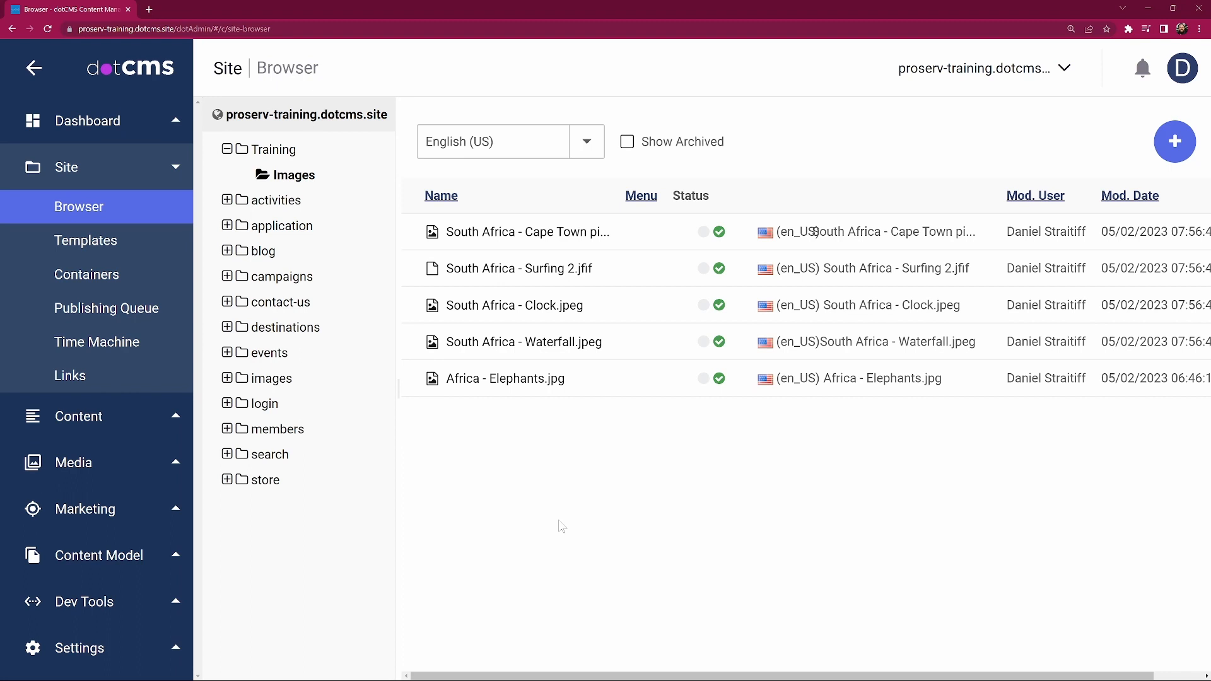
Open the Training folder for editing and switch it to individual permissions.
right_click(289, 154)
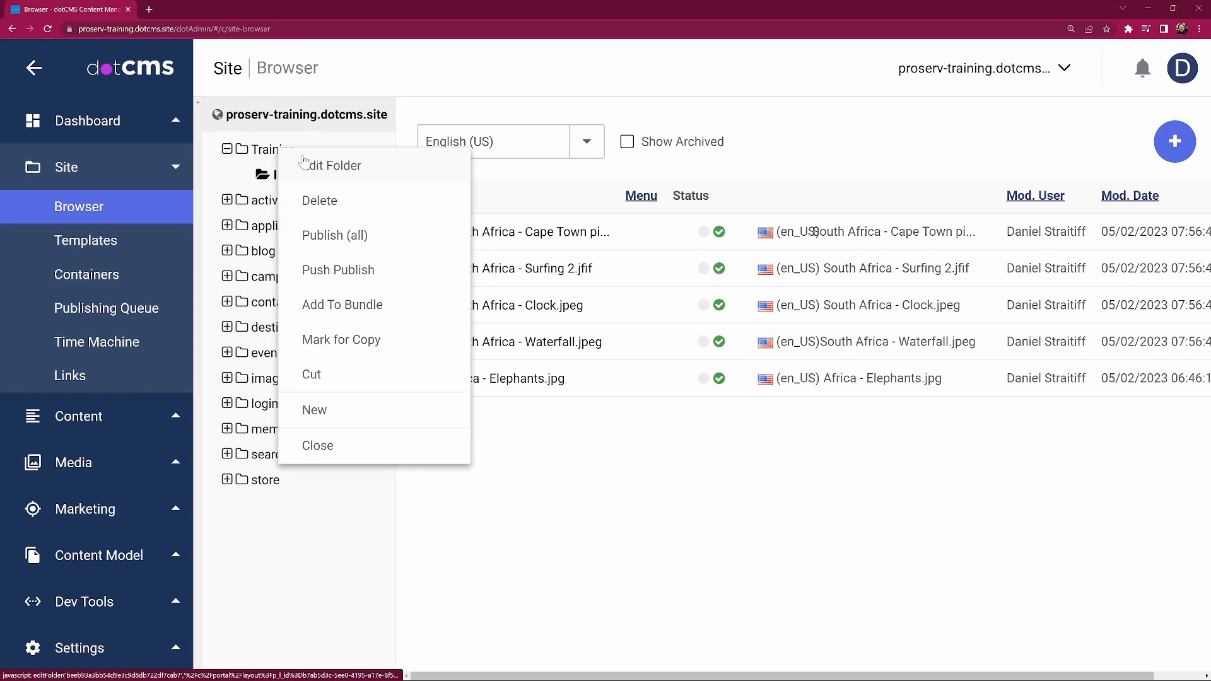
click(326, 167)
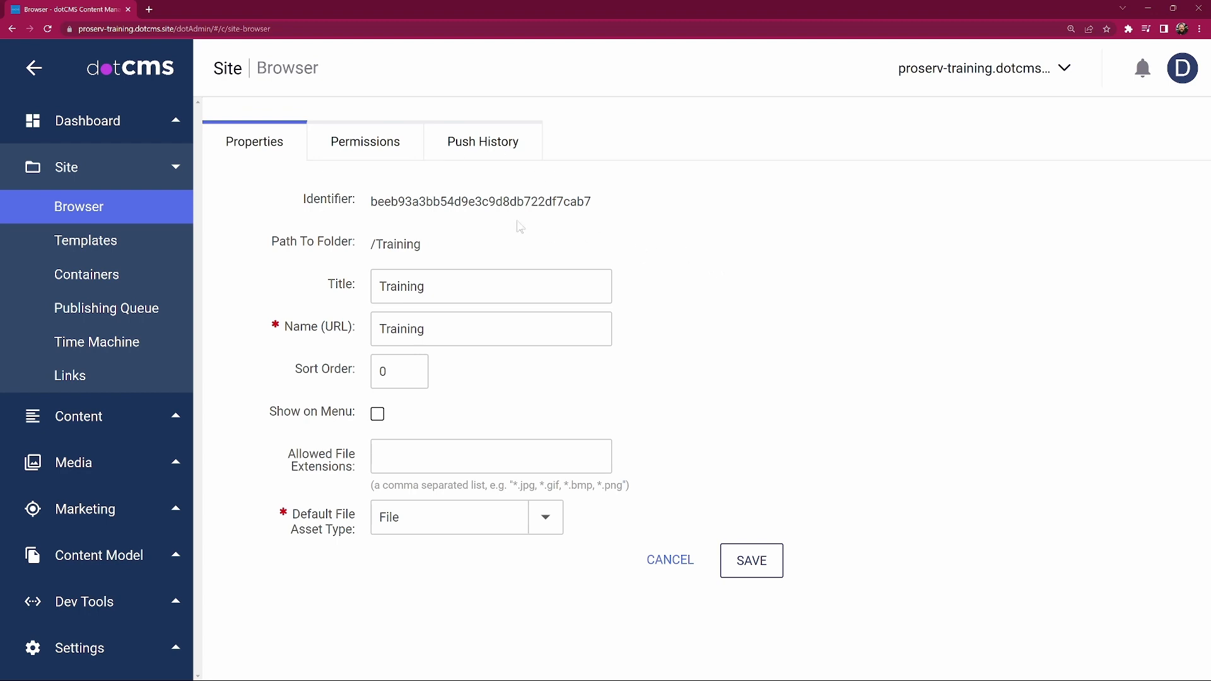
click(383, 150)
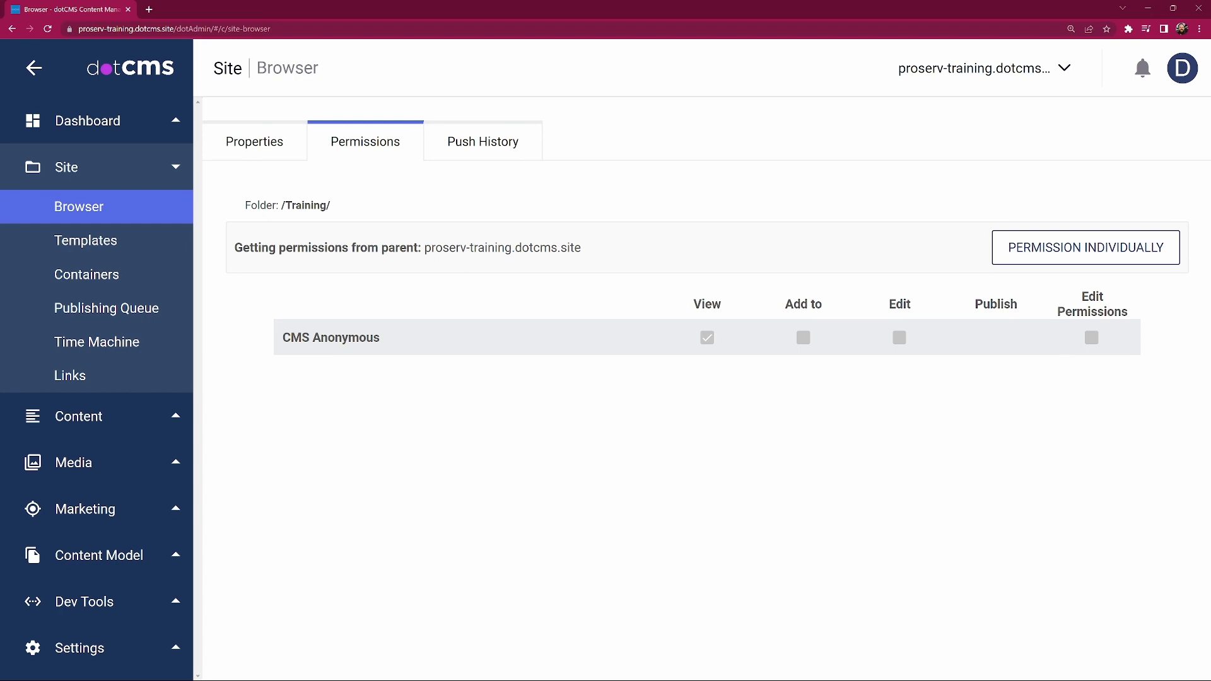
click(1115, 251)
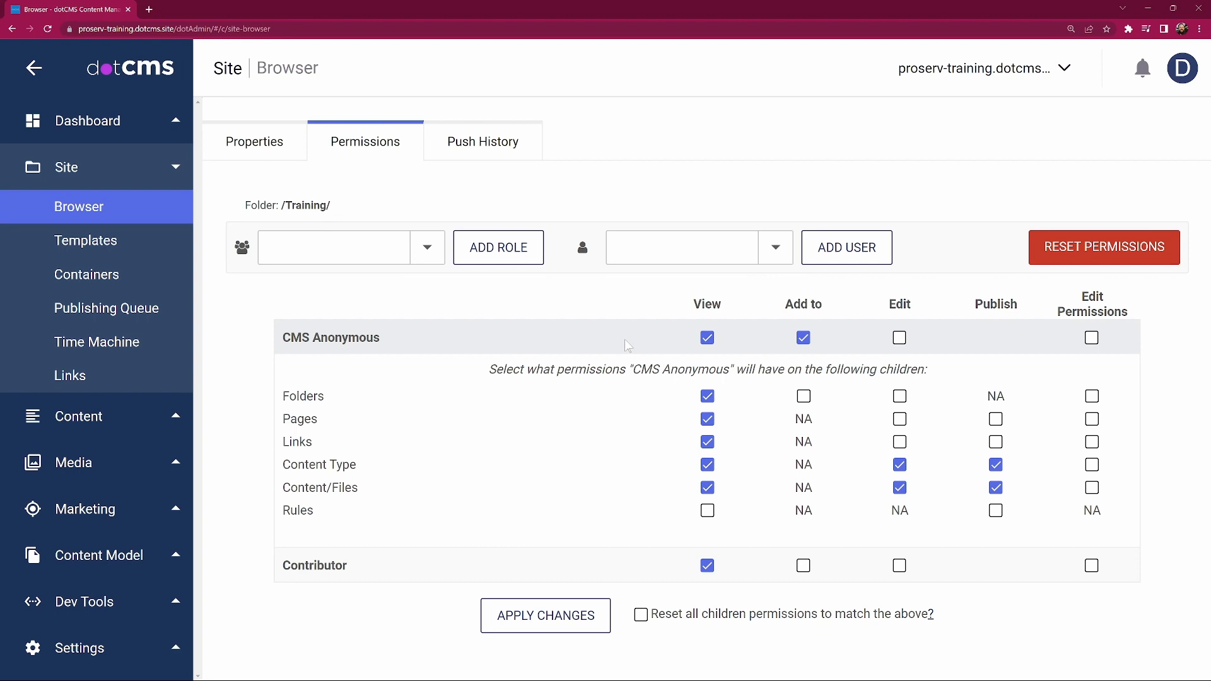
Try out CMS Anonymous's View and Add to rights on the Training folder and enable Edit.
click(709, 341)
click(707, 338)
click(803, 339)
click(707, 338)
click(899, 339)
Toggle CMS Anonymous's View, Edit and Add to rights for child folders, and expand Contributor's child permissions.
click(708, 398)
click(708, 397)
click(900, 397)
click(804, 397)
click(366, 565)
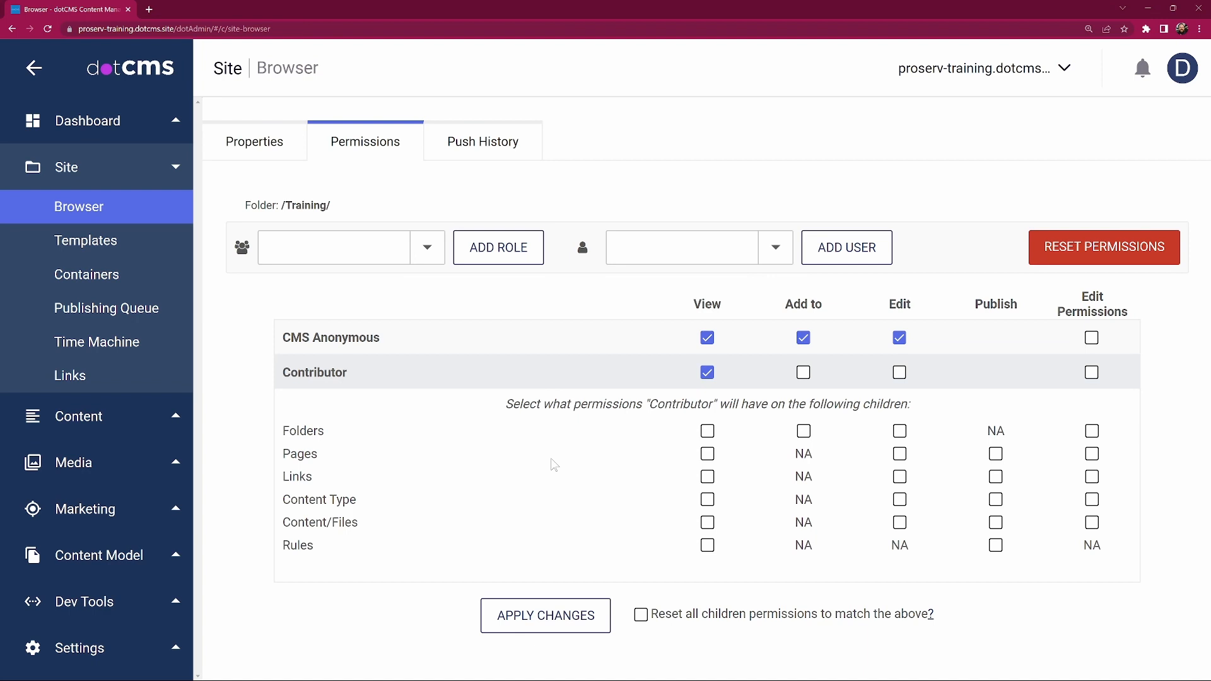
Examine the permissions of the CMS Anonymous system role in Roles & Tools.
click(109, 647)
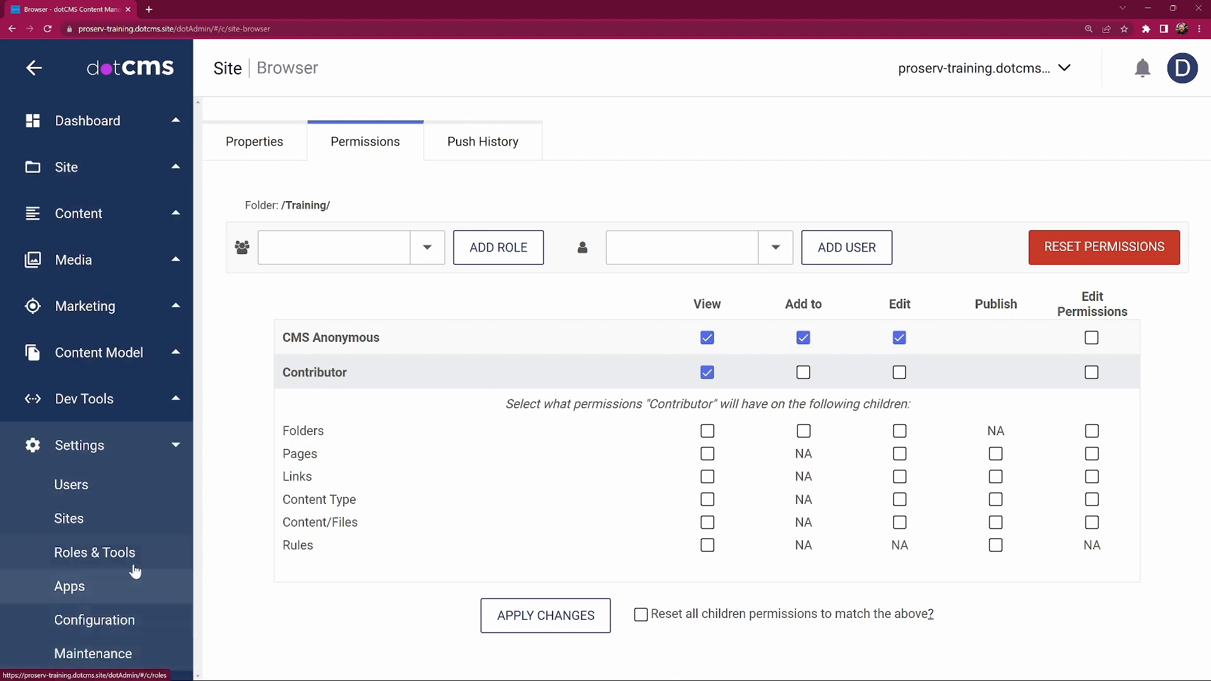
click(136, 556)
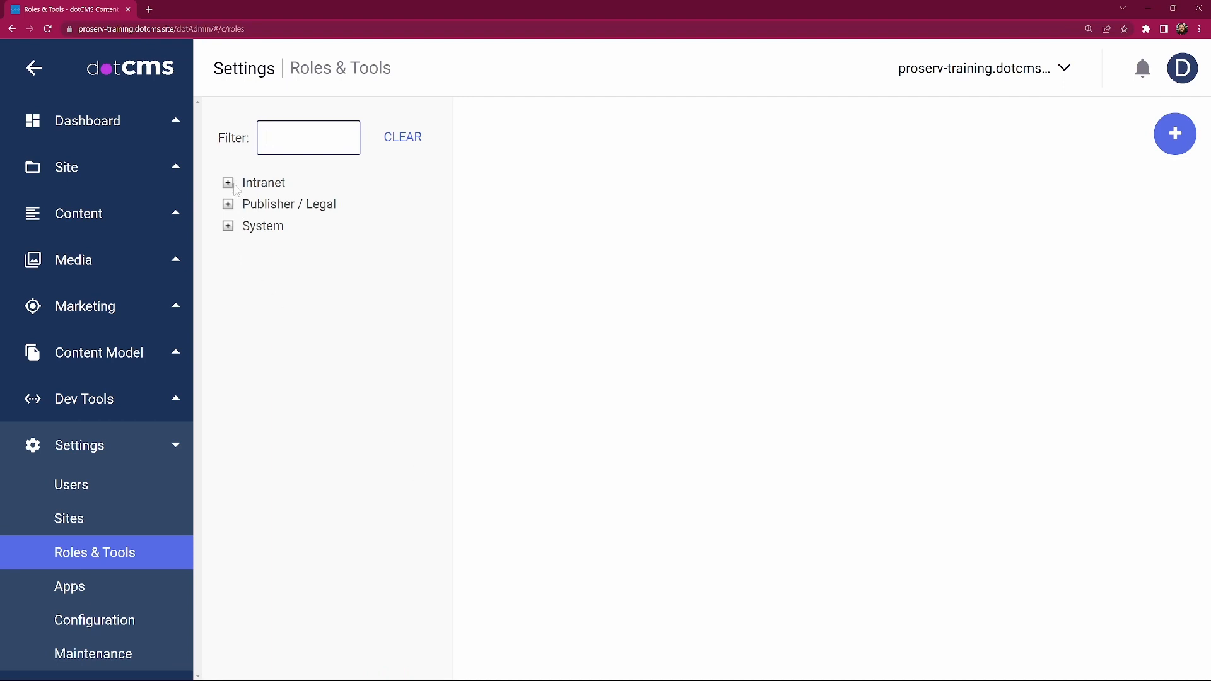
click(400, 345)
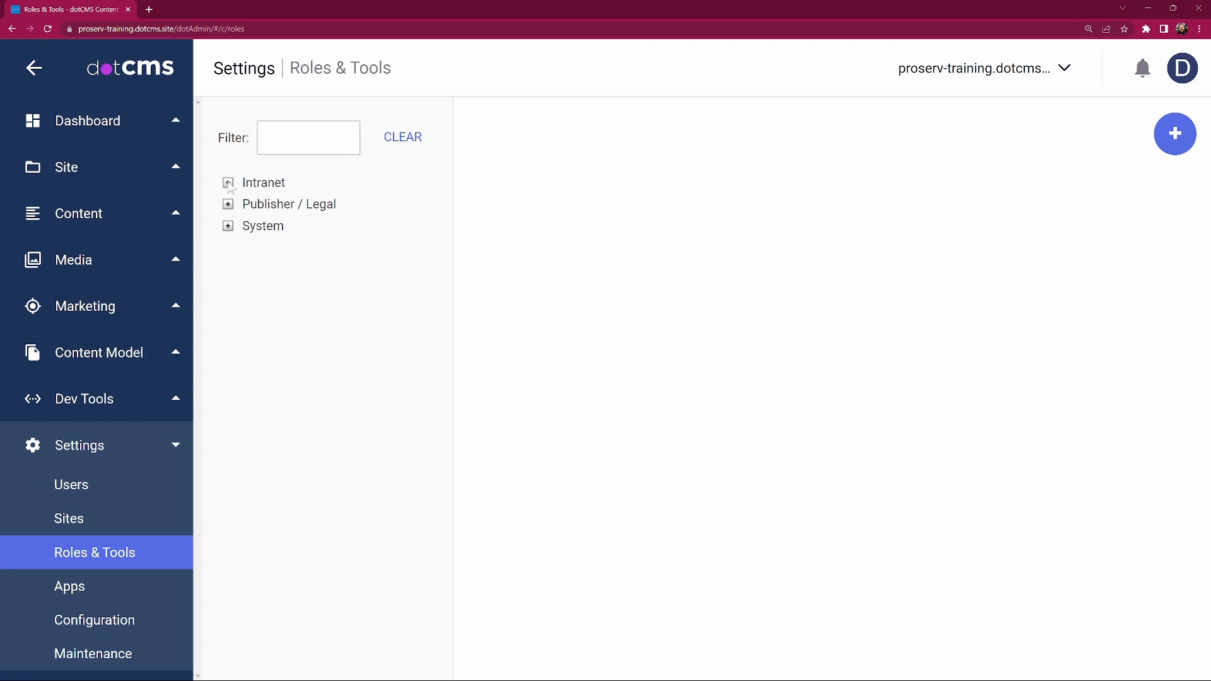
click(229, 227)
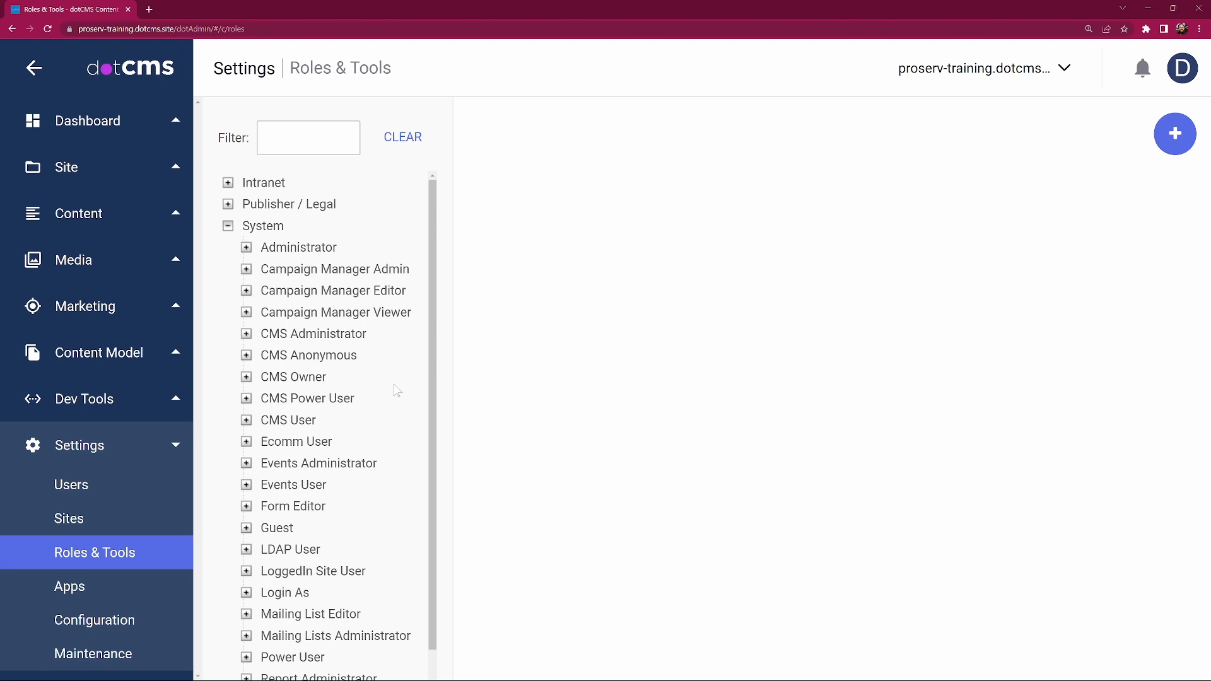
click(323, 358)
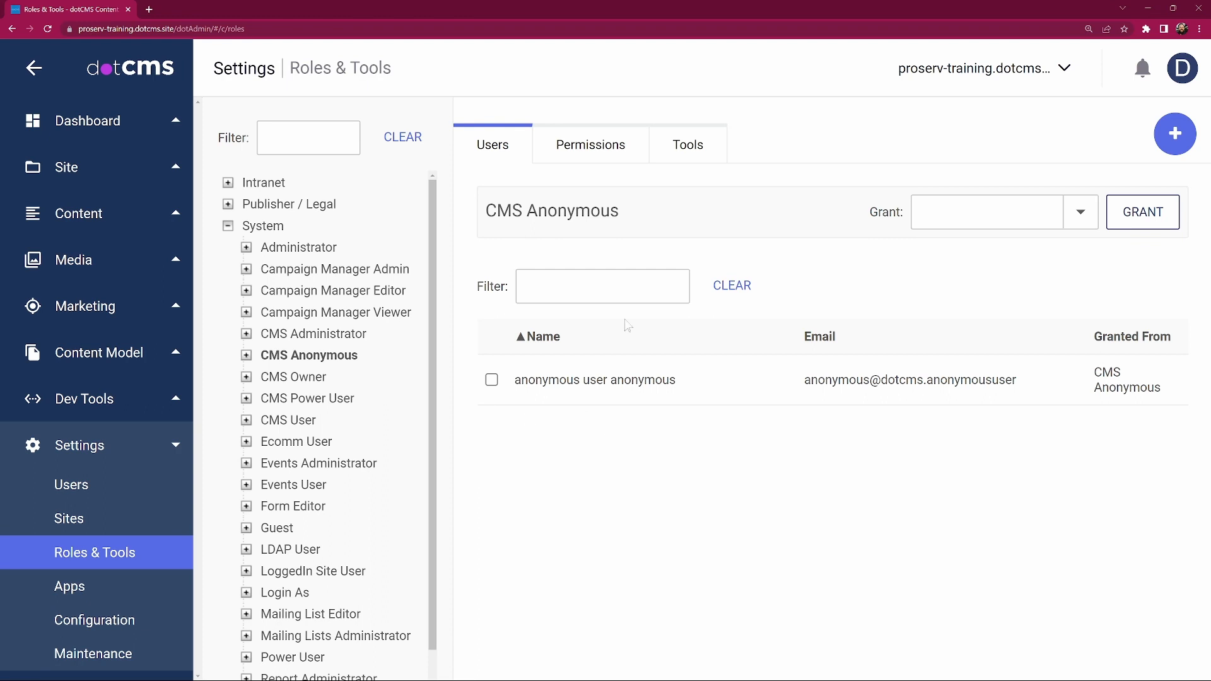
click(601, 153)
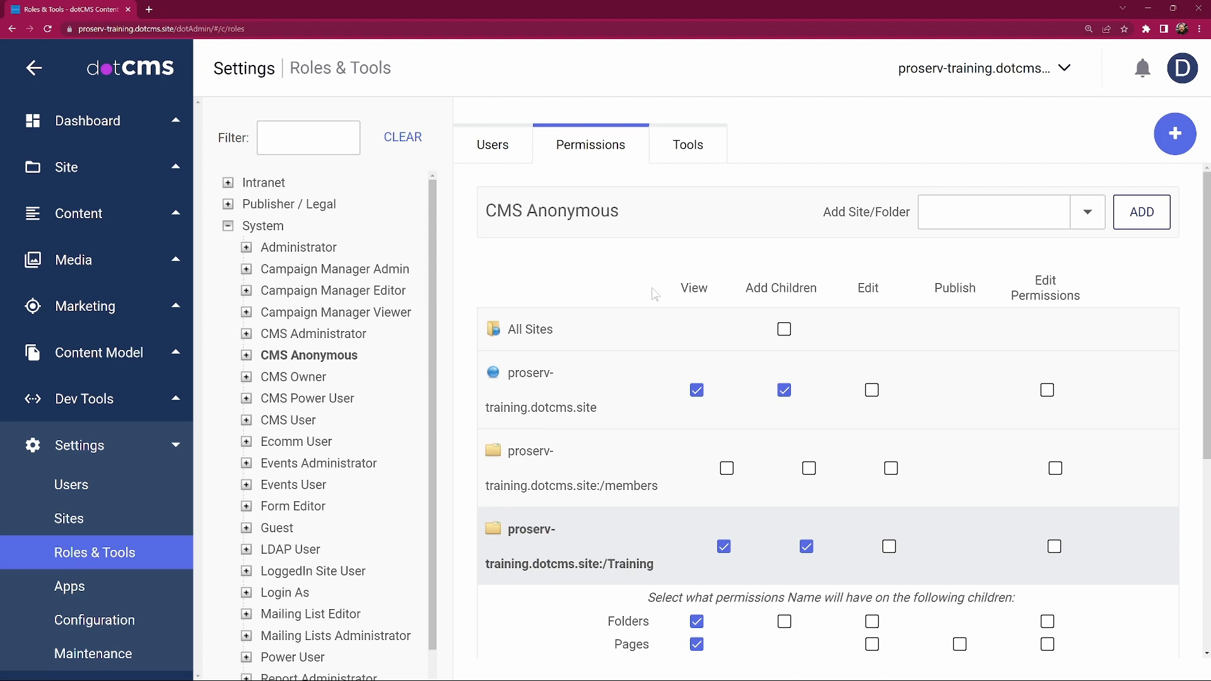
click(228, 227)
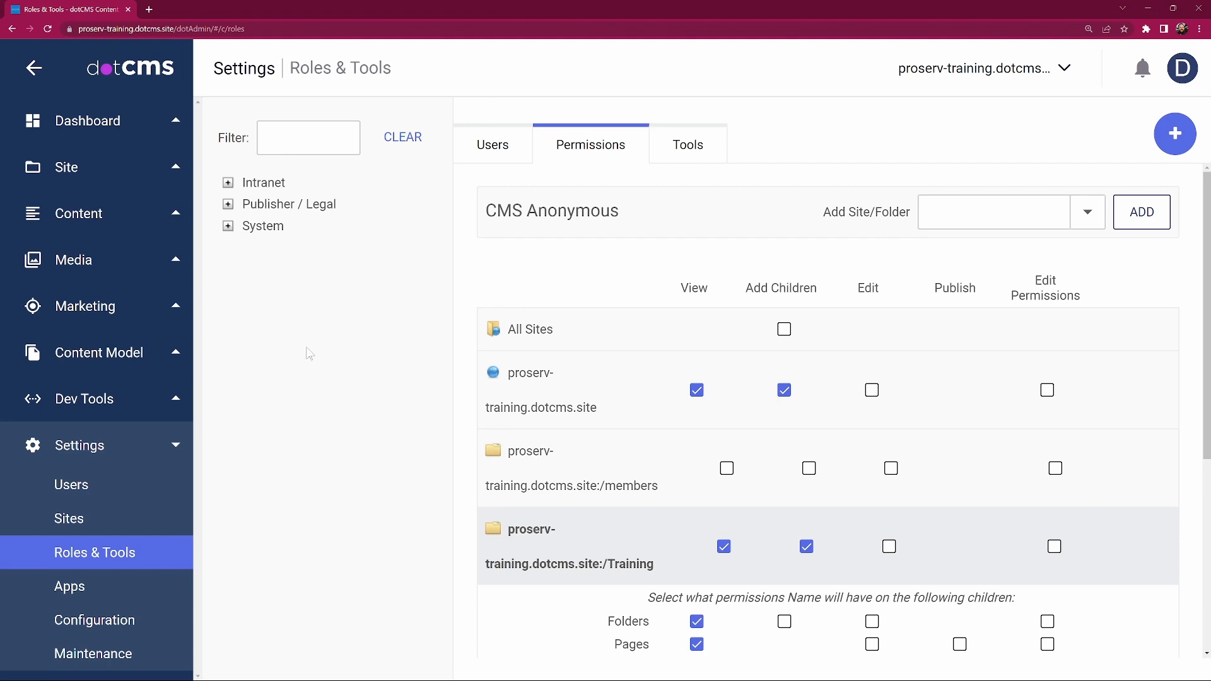
click(1179, 138)
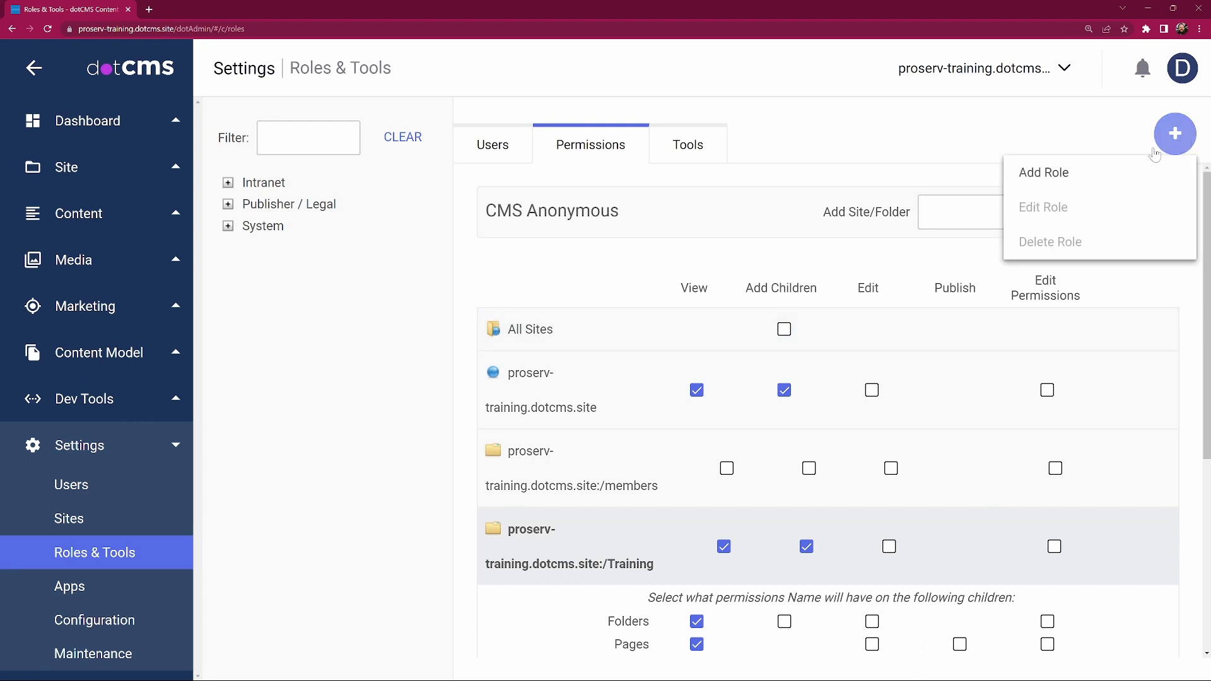
click(1044, 174)
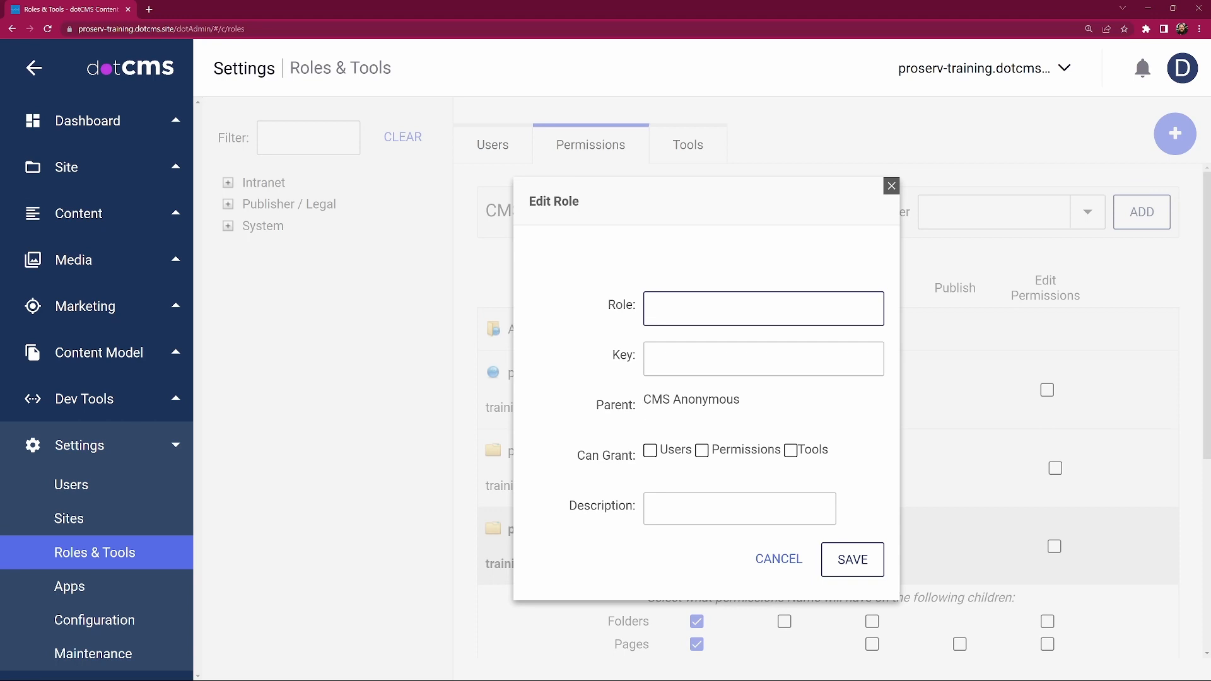
drag(644, 400, 747, 404)
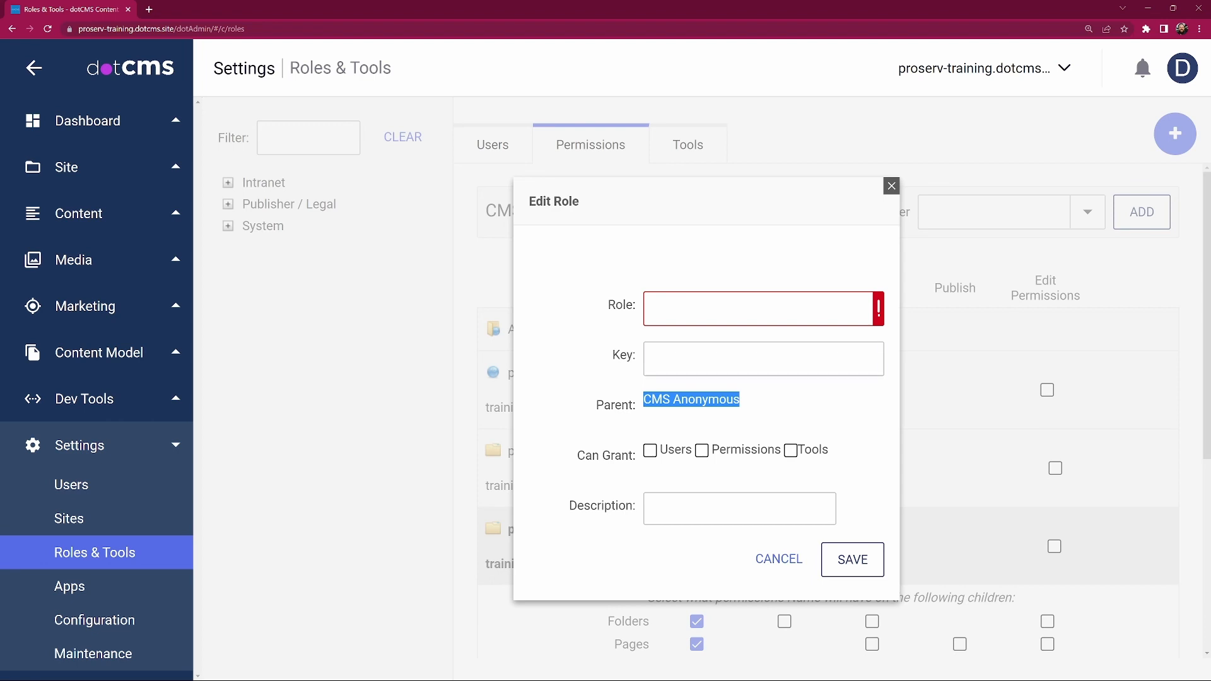
click(892, 186)
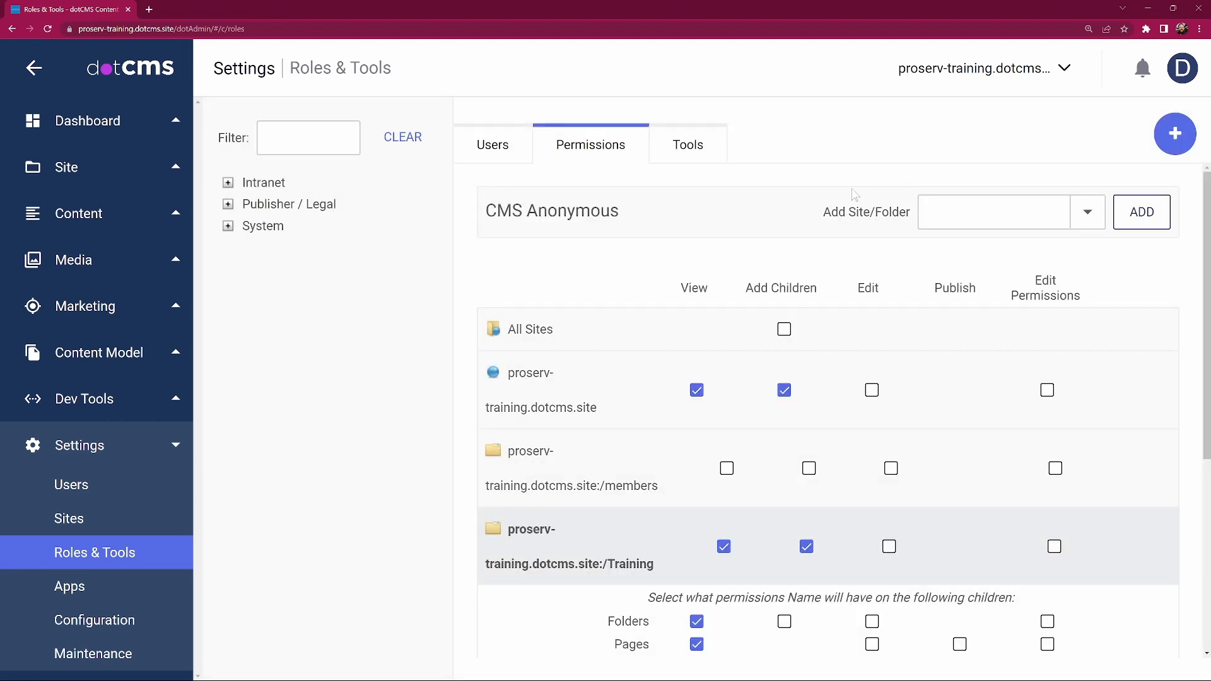
Clear the current role selection and start a new role under Root Role named Training with the key training.
click(413, 140)
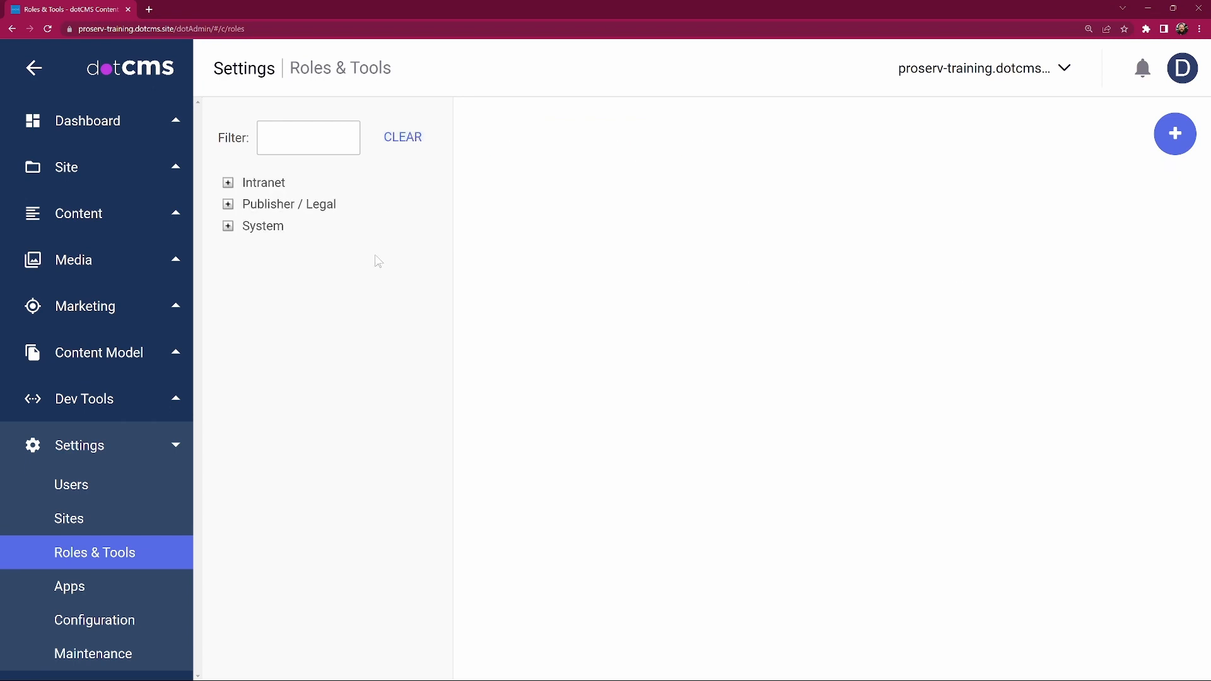
click(1170, 140)
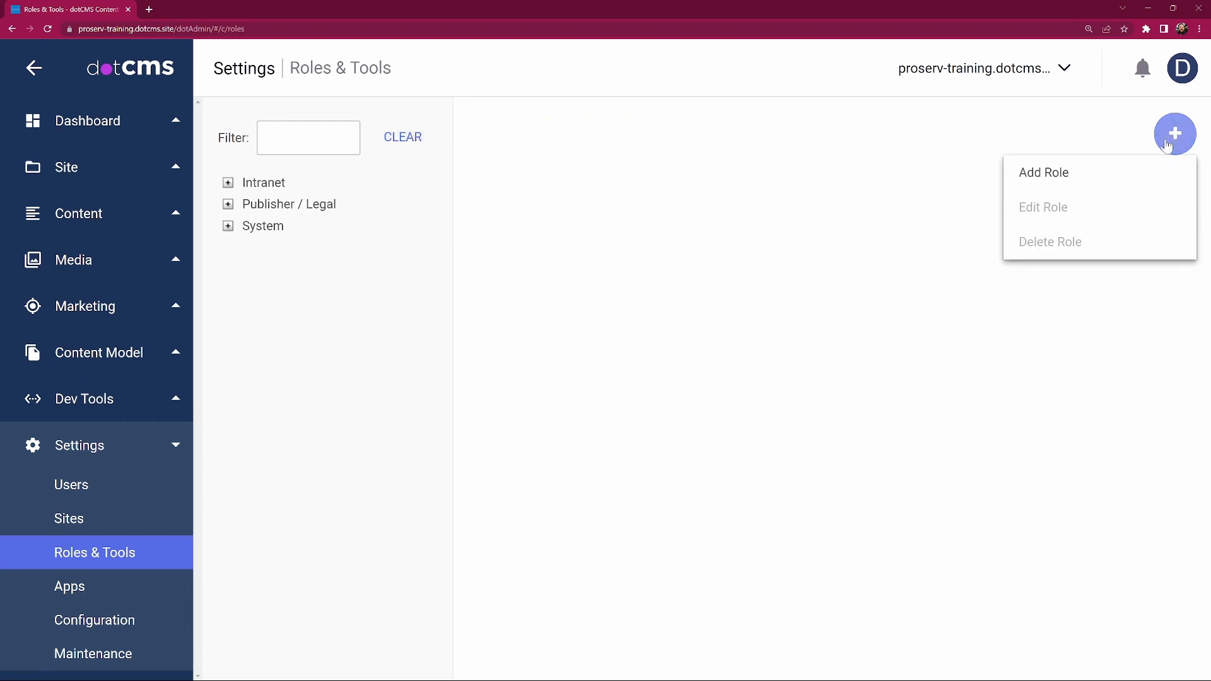
click(1074, 174)
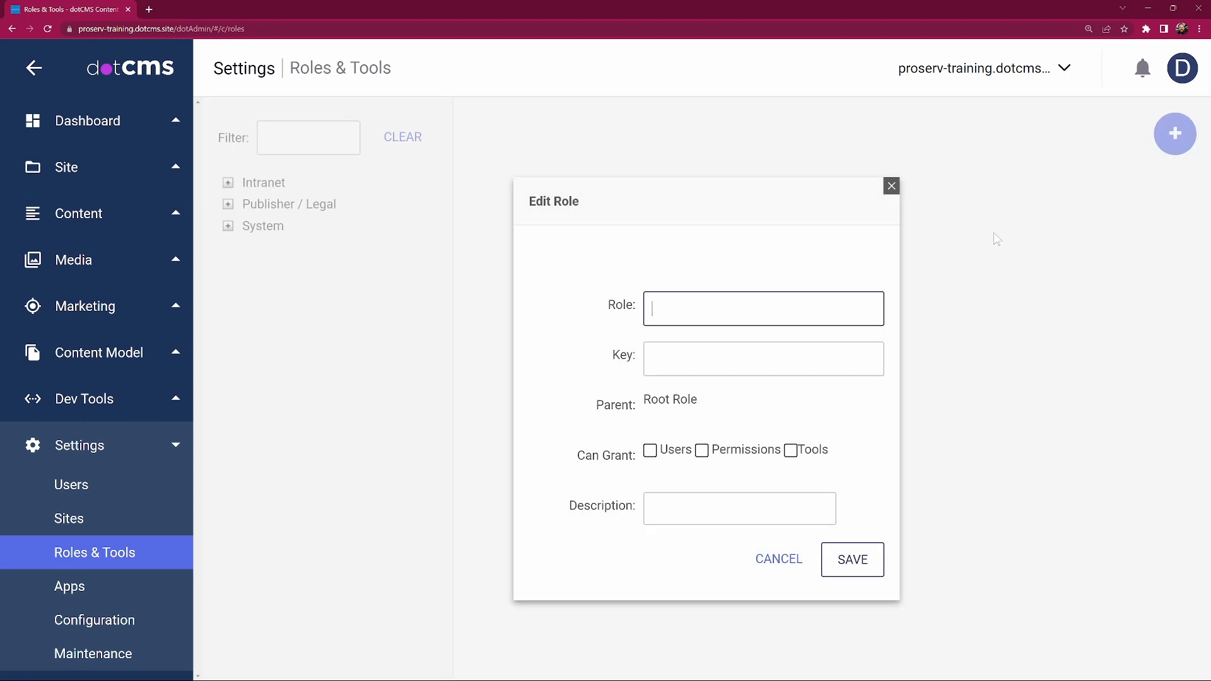
drag(640, 400, 716, 405)
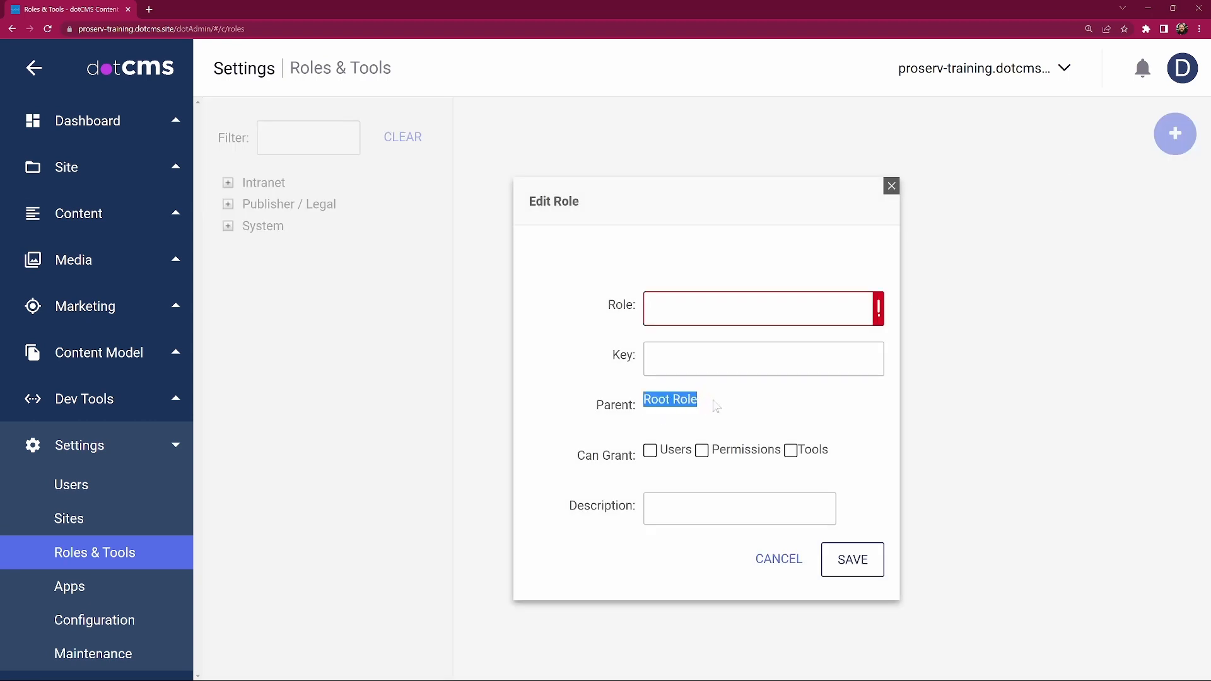
click(787, 402)
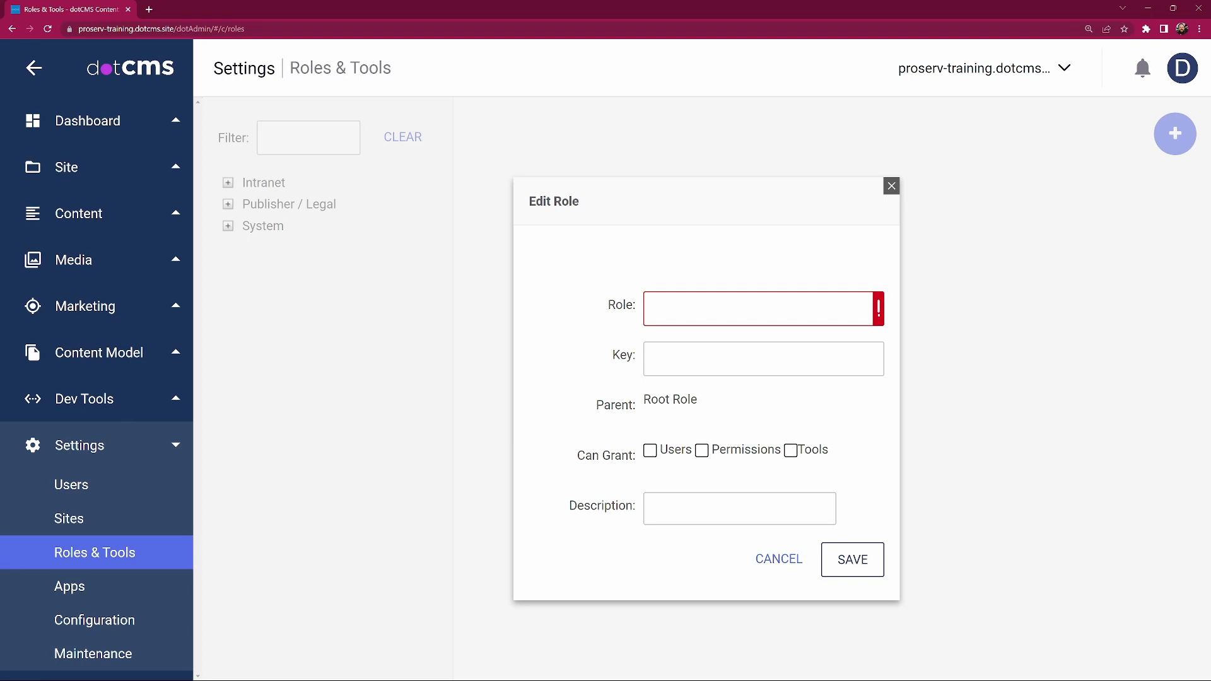
click(706, 309)
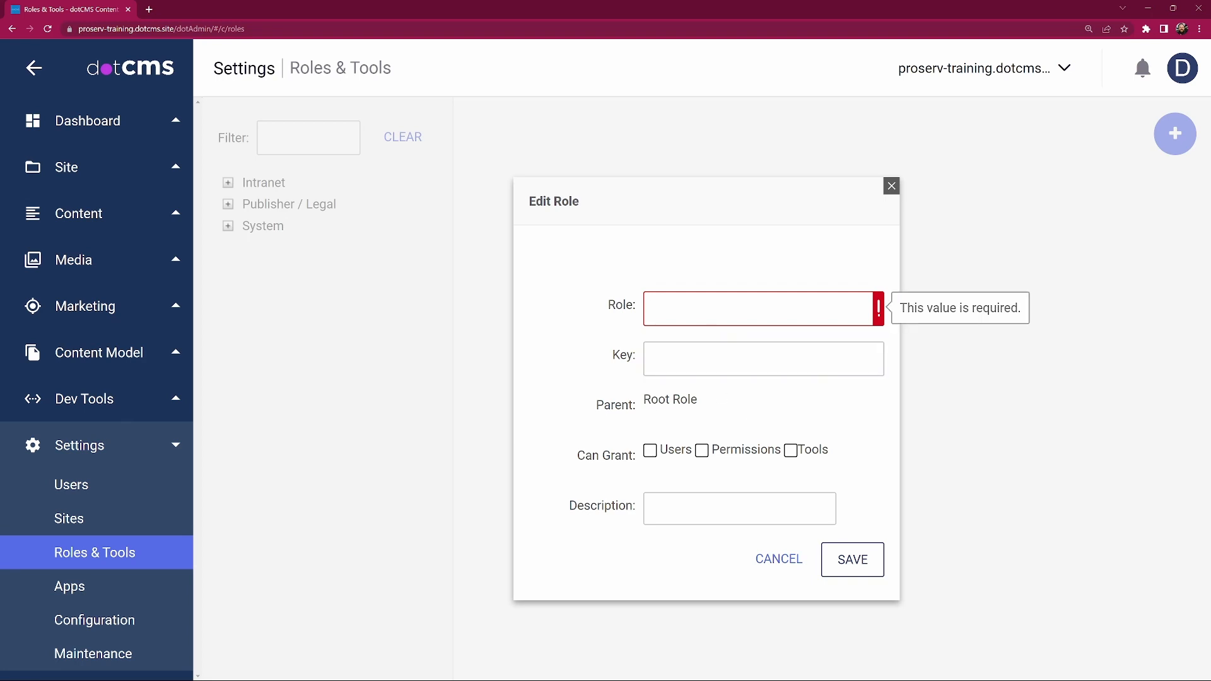
text(Training)
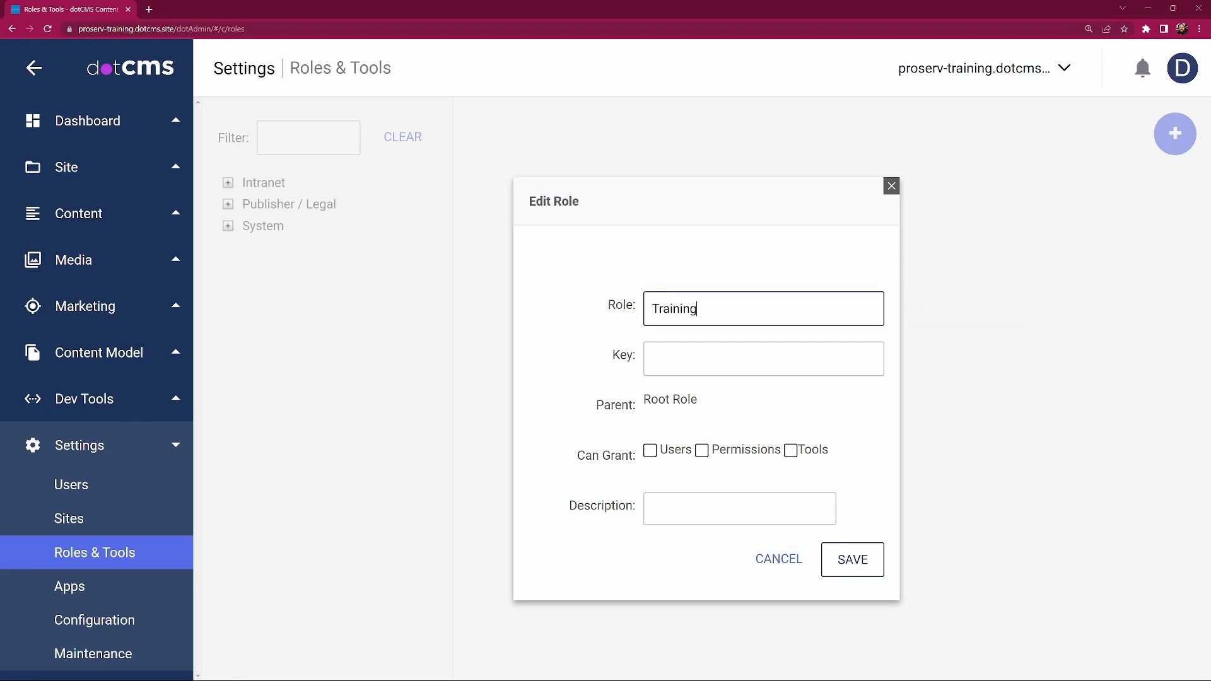
key(Tab)
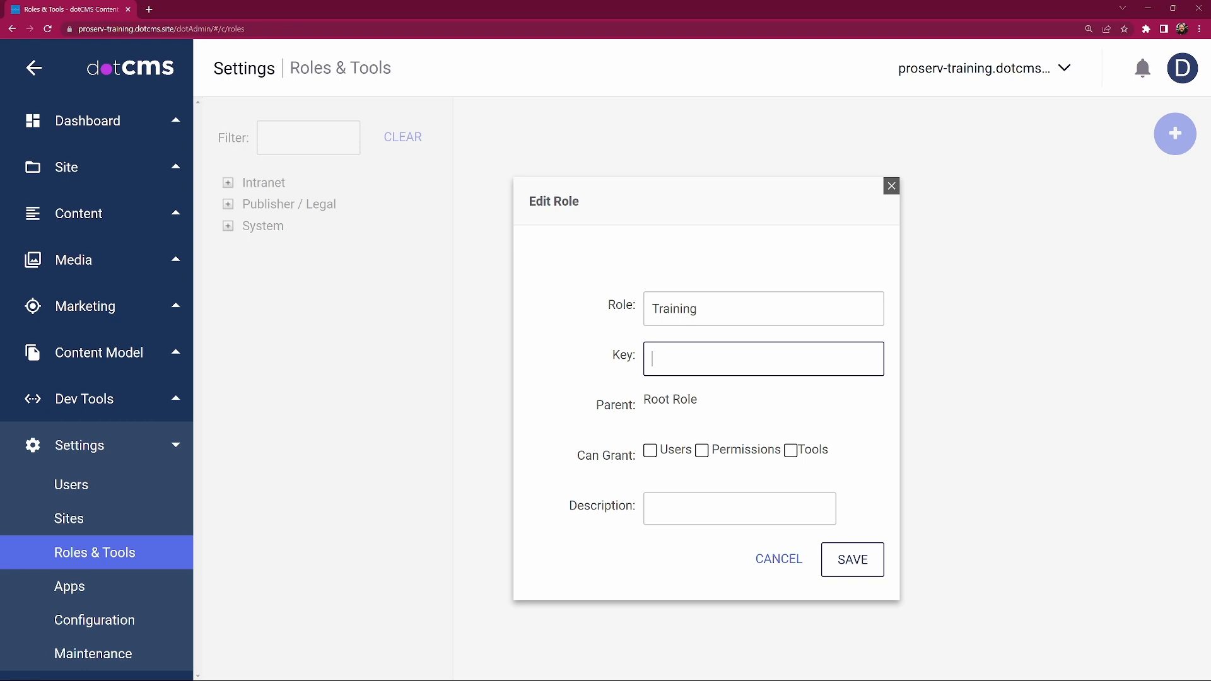
text(training)
Let the new role grant Users, Permissions and Tools, describe it as "Training role" and save it.
click(586, 440)
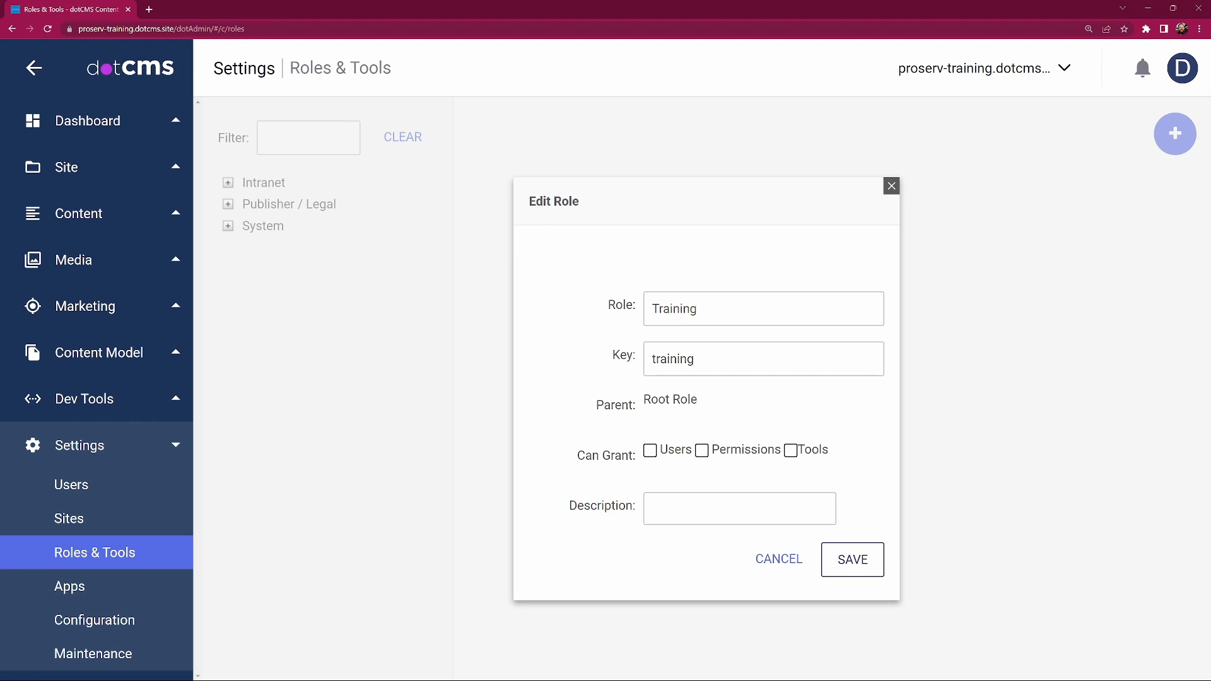
click(651, 451)
click(701, 450)
click(792, 452)
click(771, 505)
key(Return)
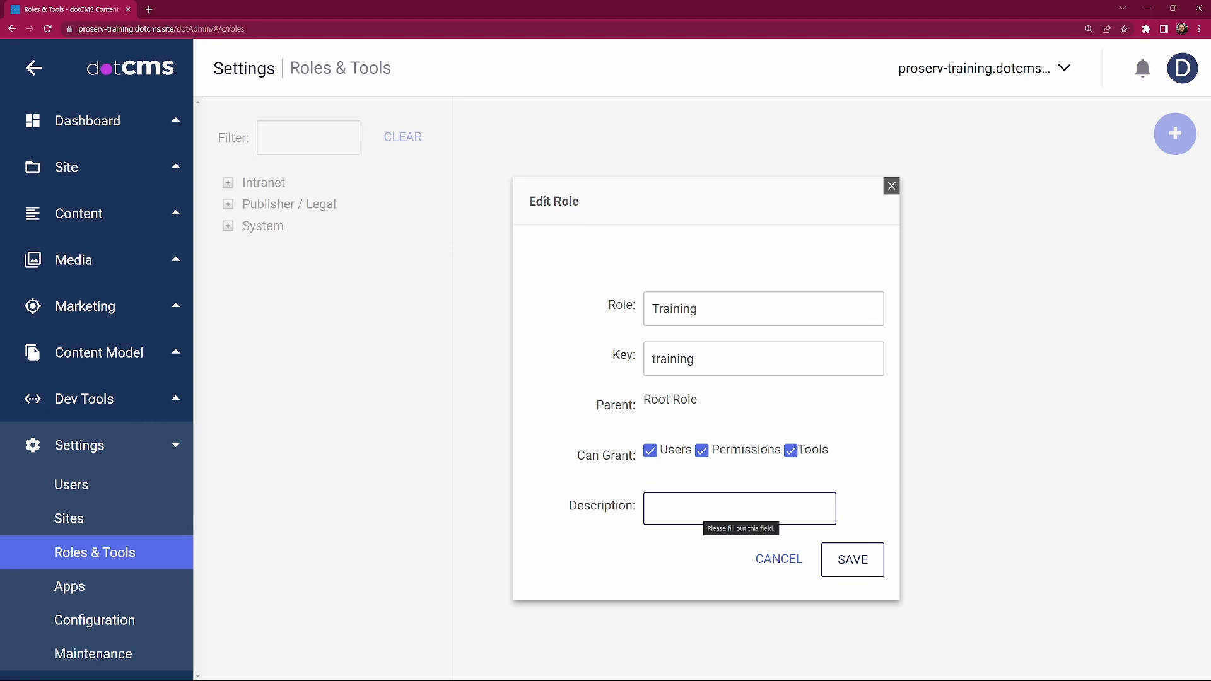
text(Training role)
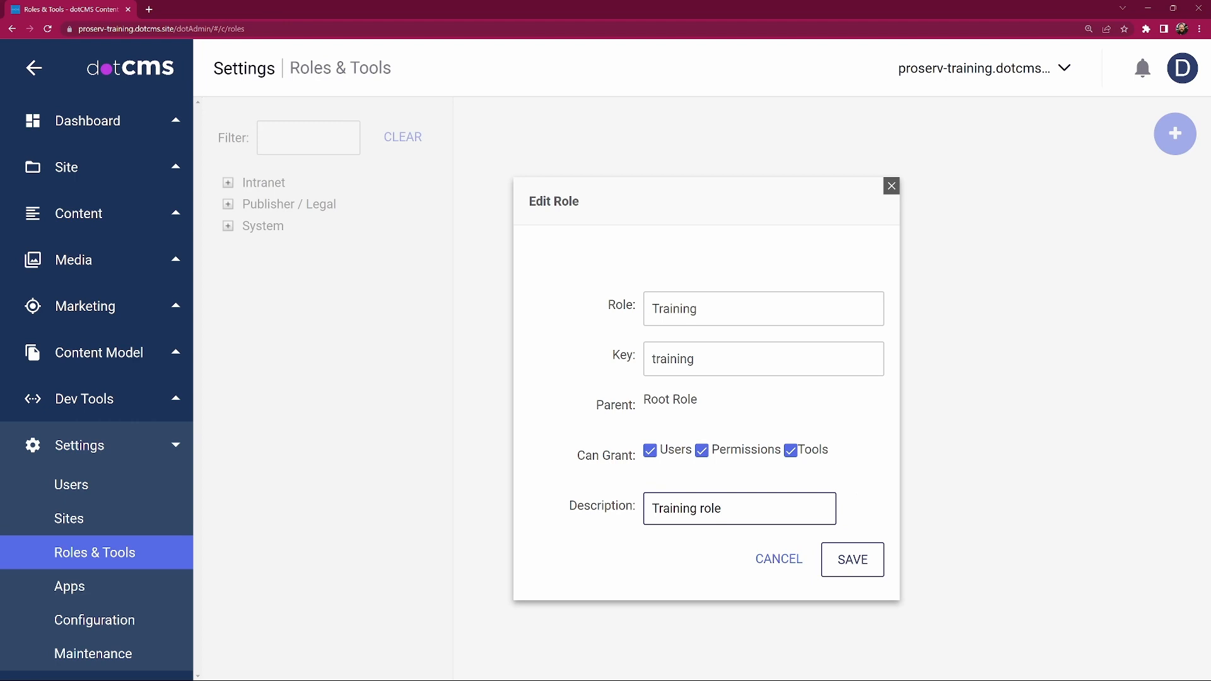
click(862, 500)
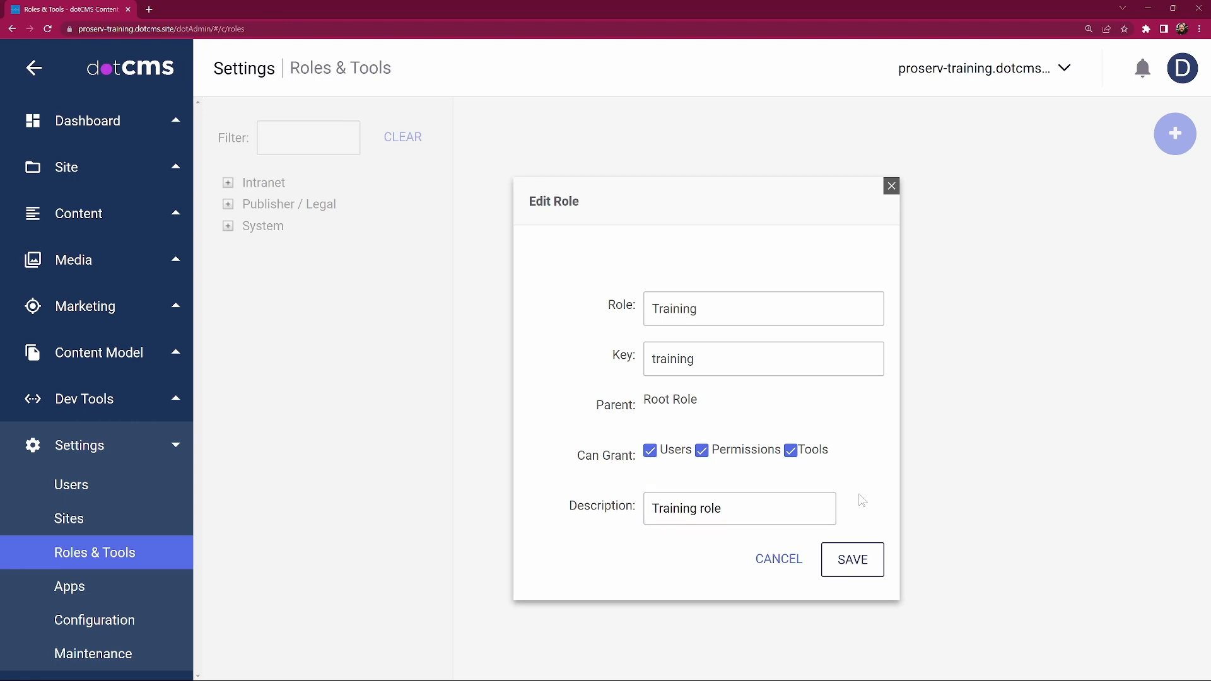
click(856, 563)
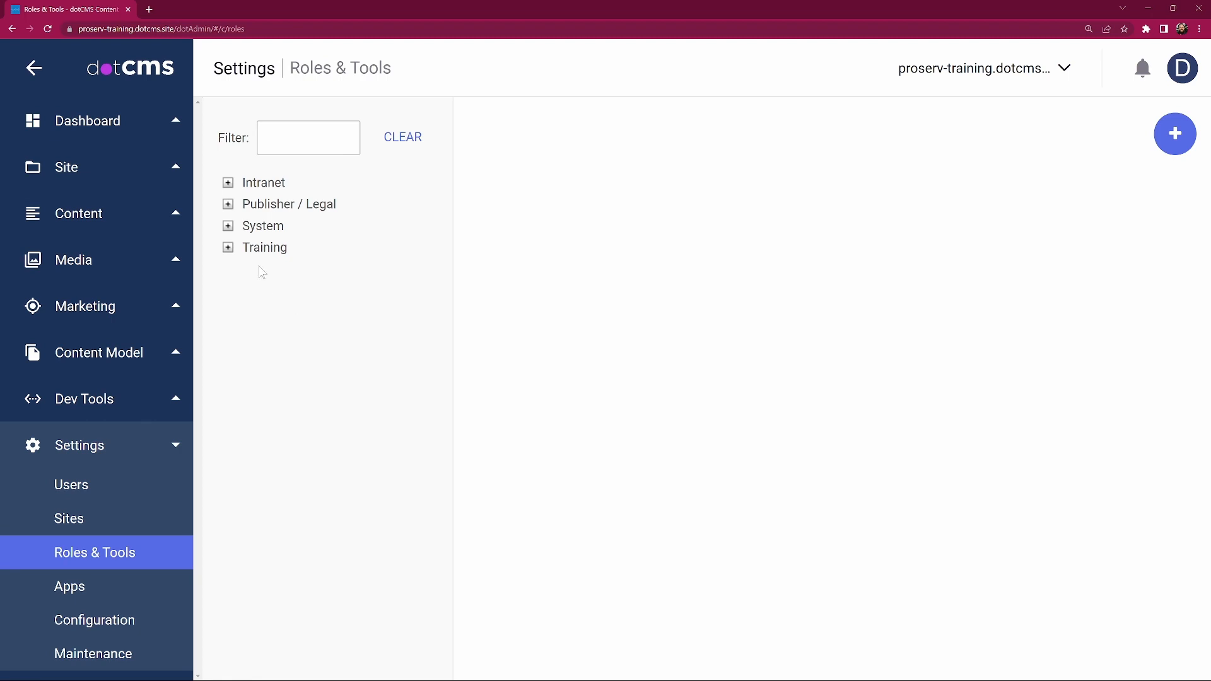
Select the new Training role and examine its permissions for All Sites and their child items.
click(229, 247)
click(228, 226)
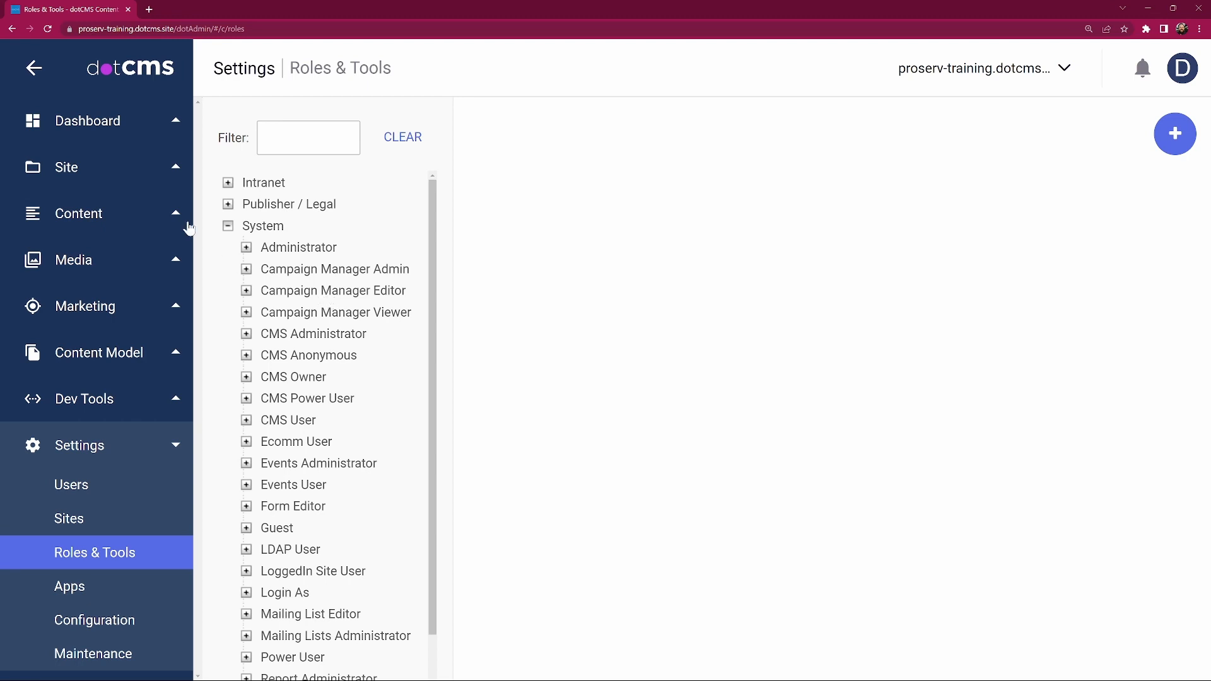
click(229, 226)
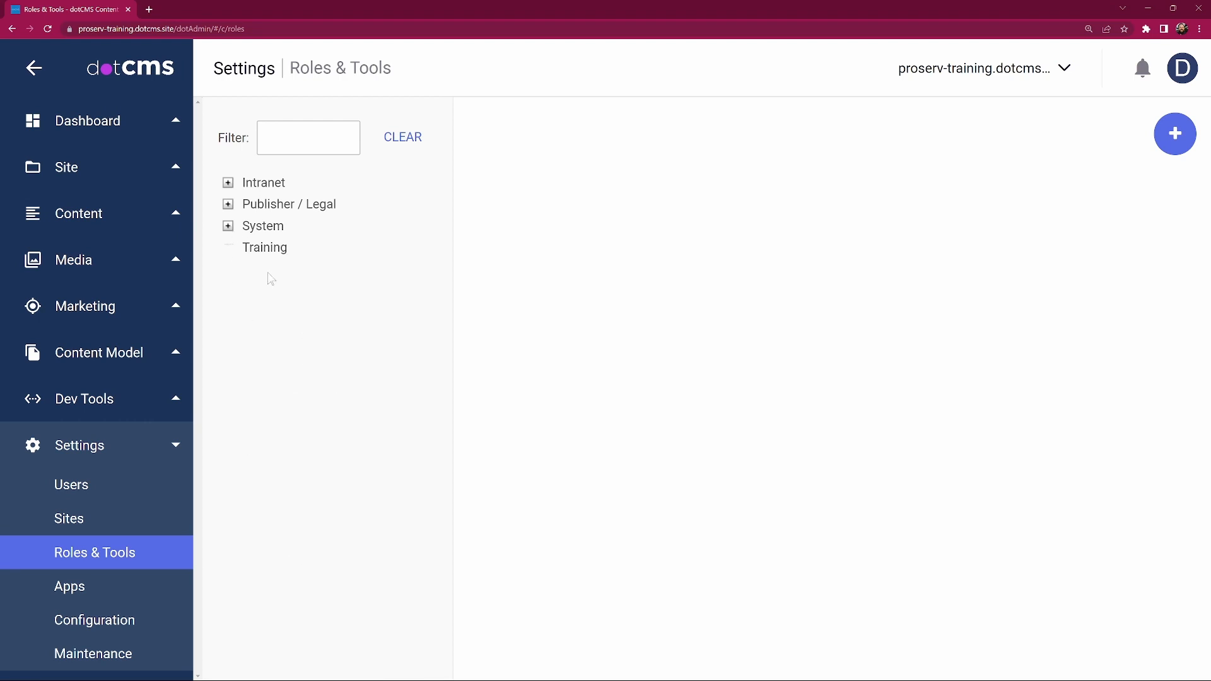
click(276, 249)
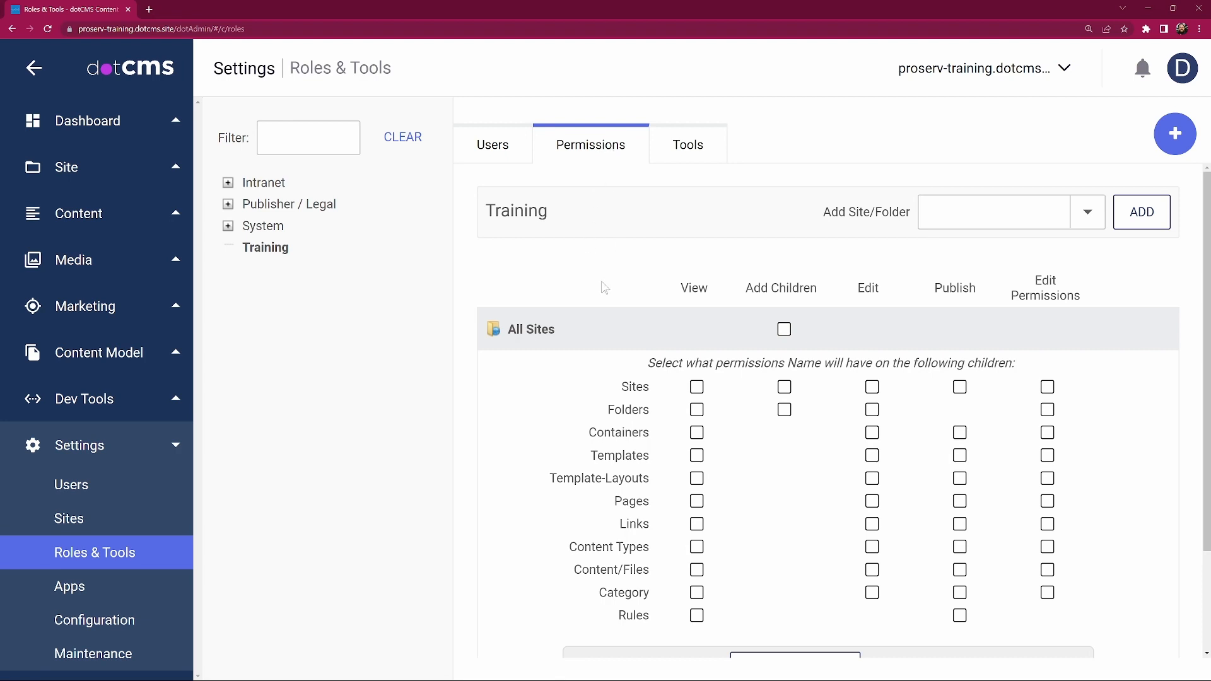
scroll(607, 280, down, 2)
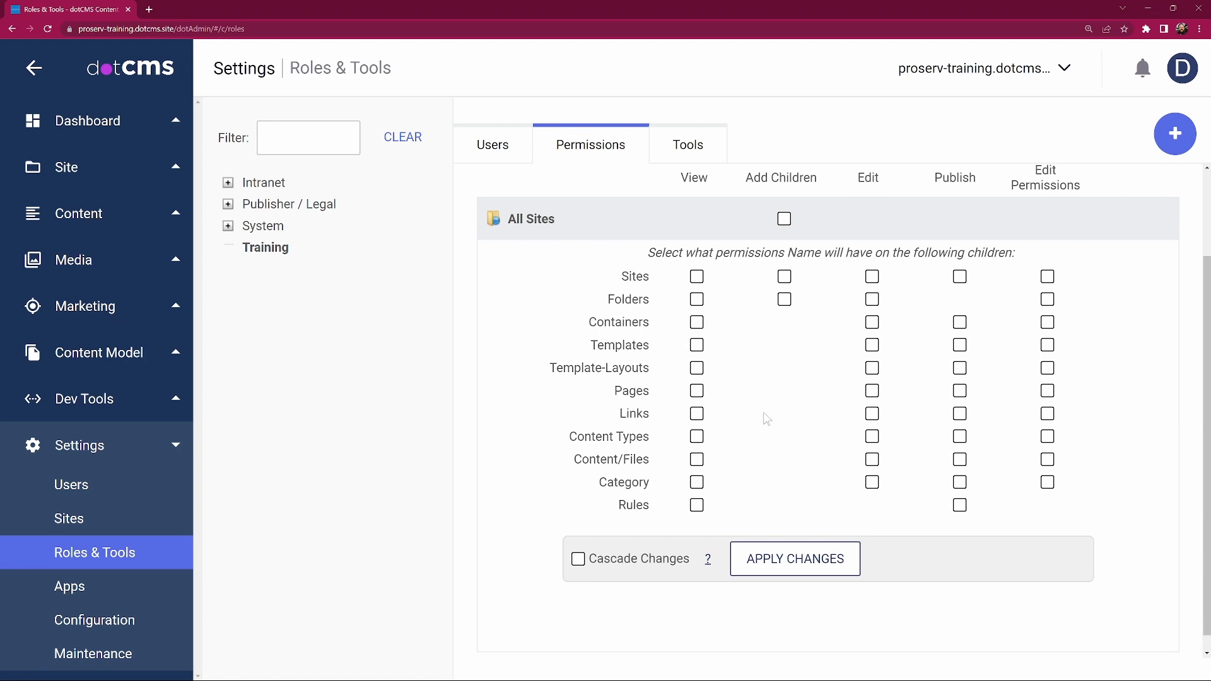
scroll(765, 342, up, 2)
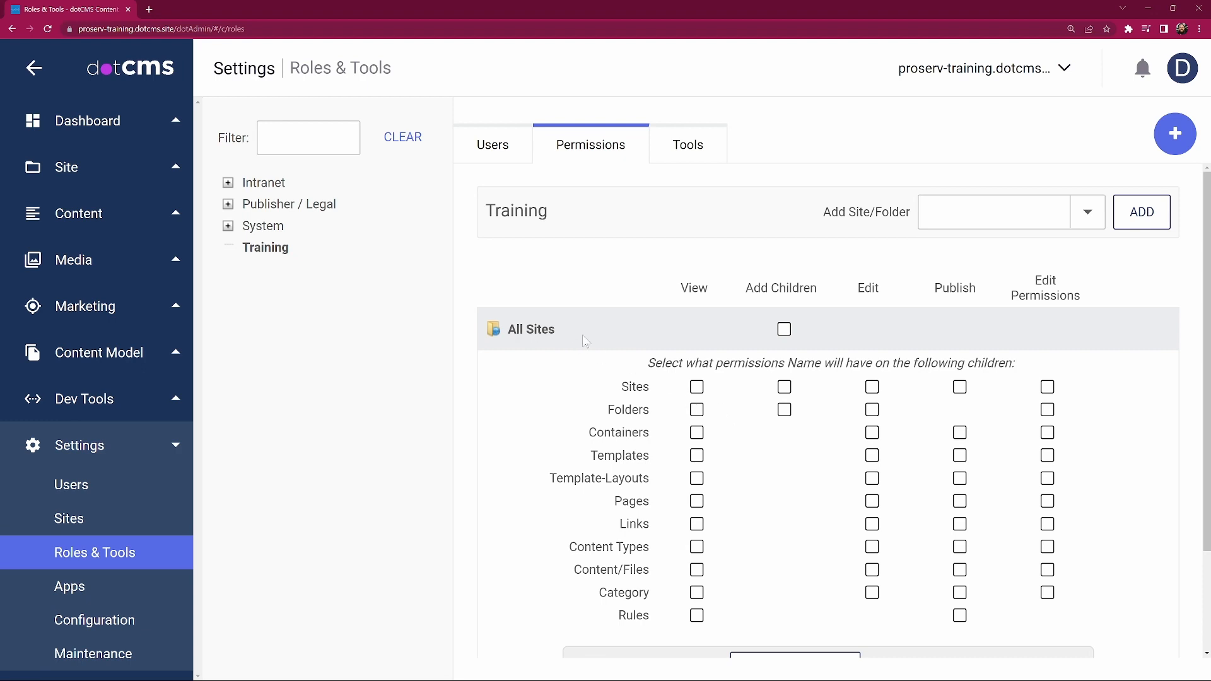
Add proserv-training.dotcms.site to the Training role's permissions, enable View on the site and apply the change without cascading.
click(1096, 217)
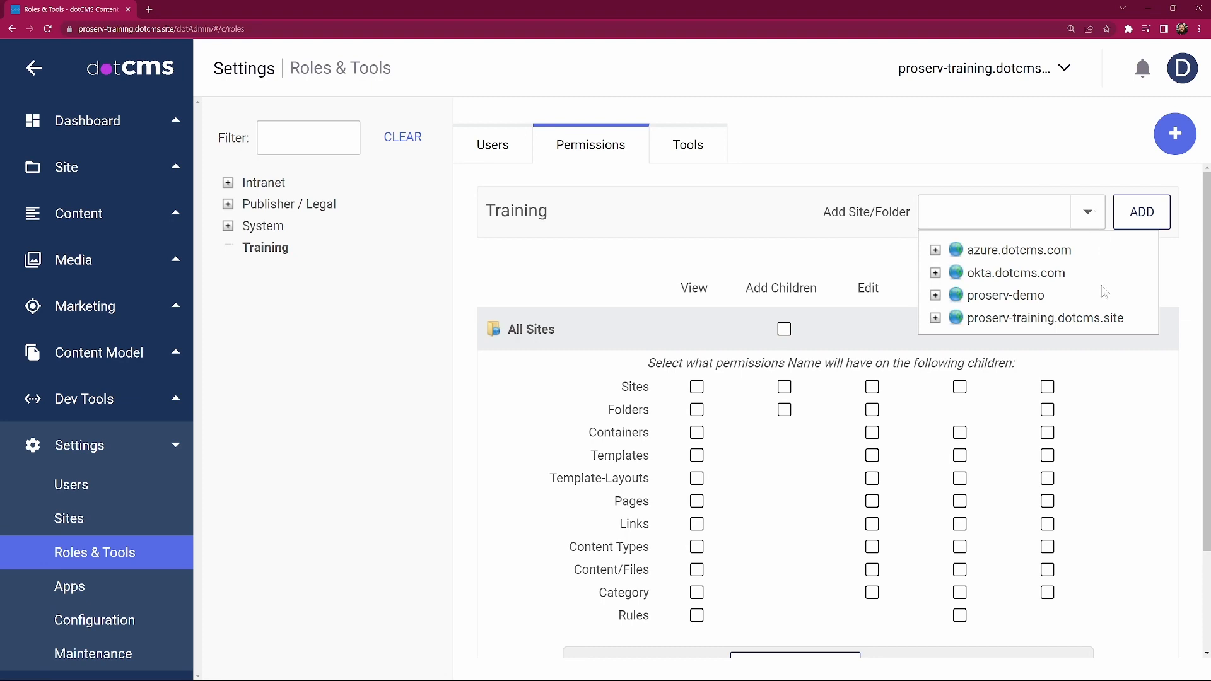
click(1074, 319)
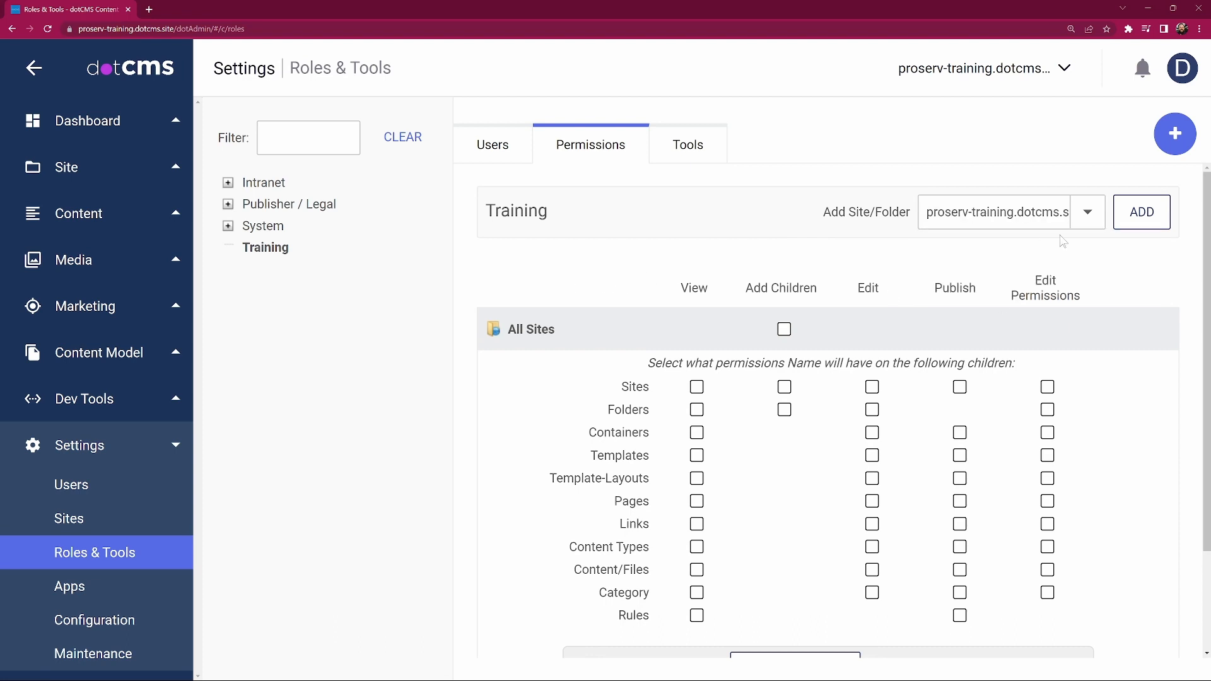
click(1143, 222)
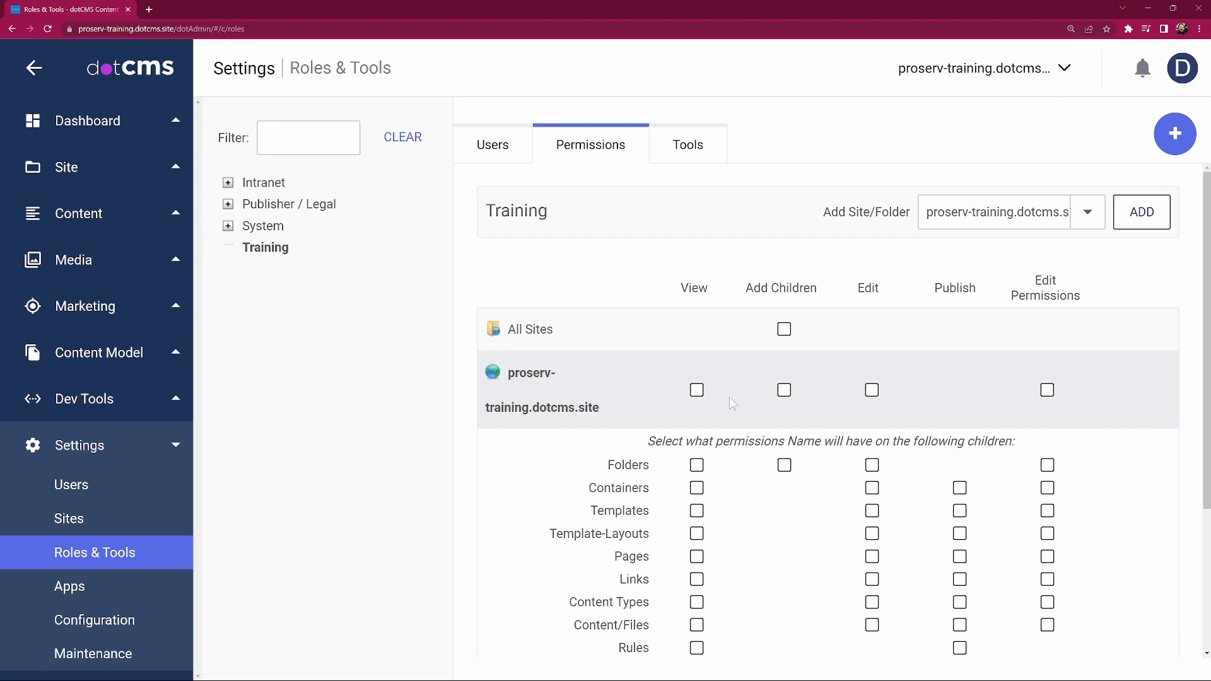
click(697, 391)
scroll(757, 409, down, 3)
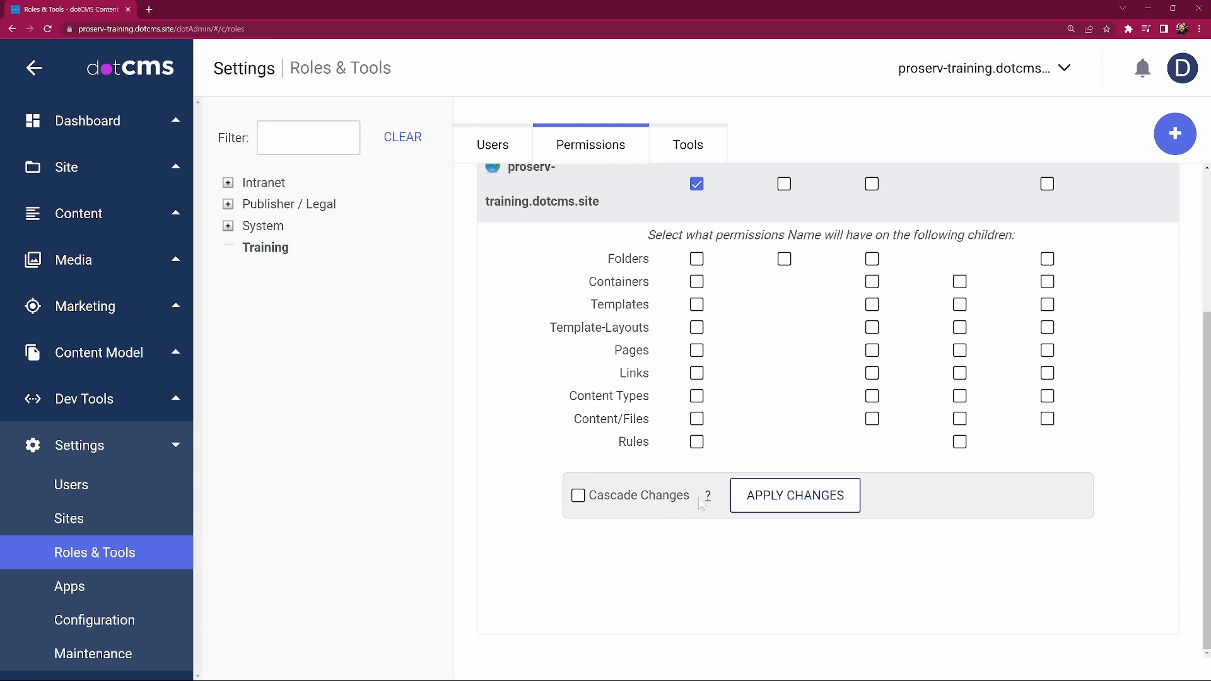
mouse_move(709, 500)
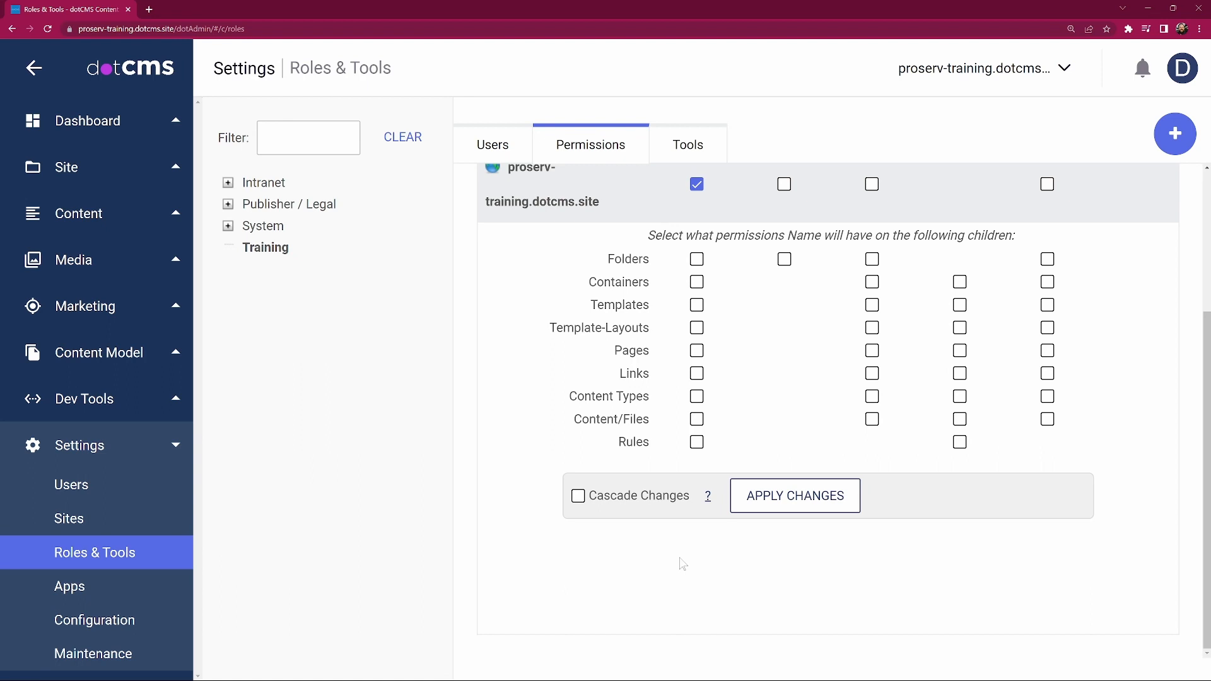
scroll(886, 613, up, 1)
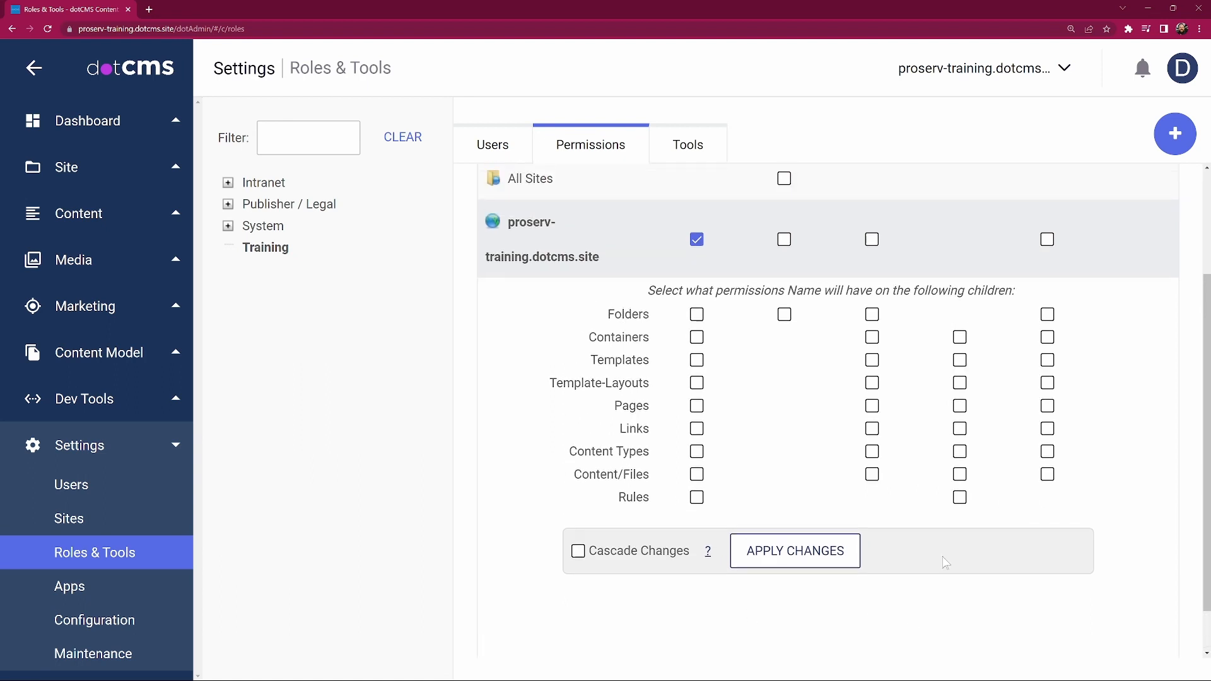
click(801, 553)
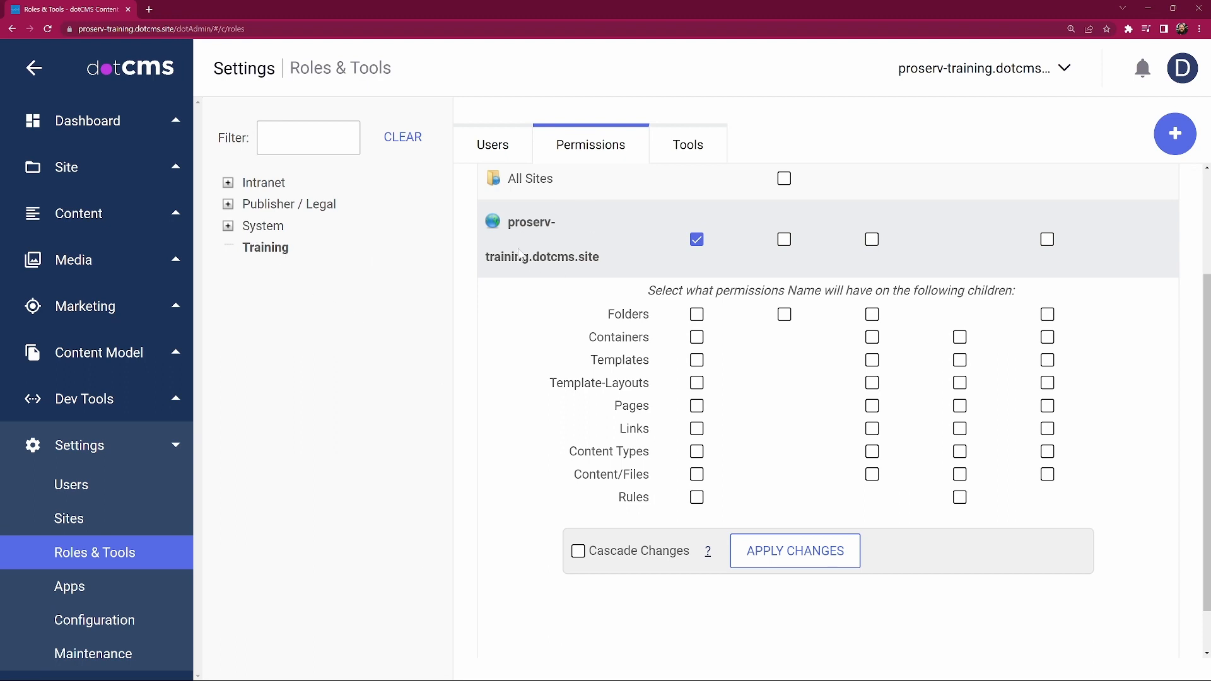
Remove the Training role's View right on proserv-training.dotcms.site and apply the change.
scroll(707, 279, up, 1)
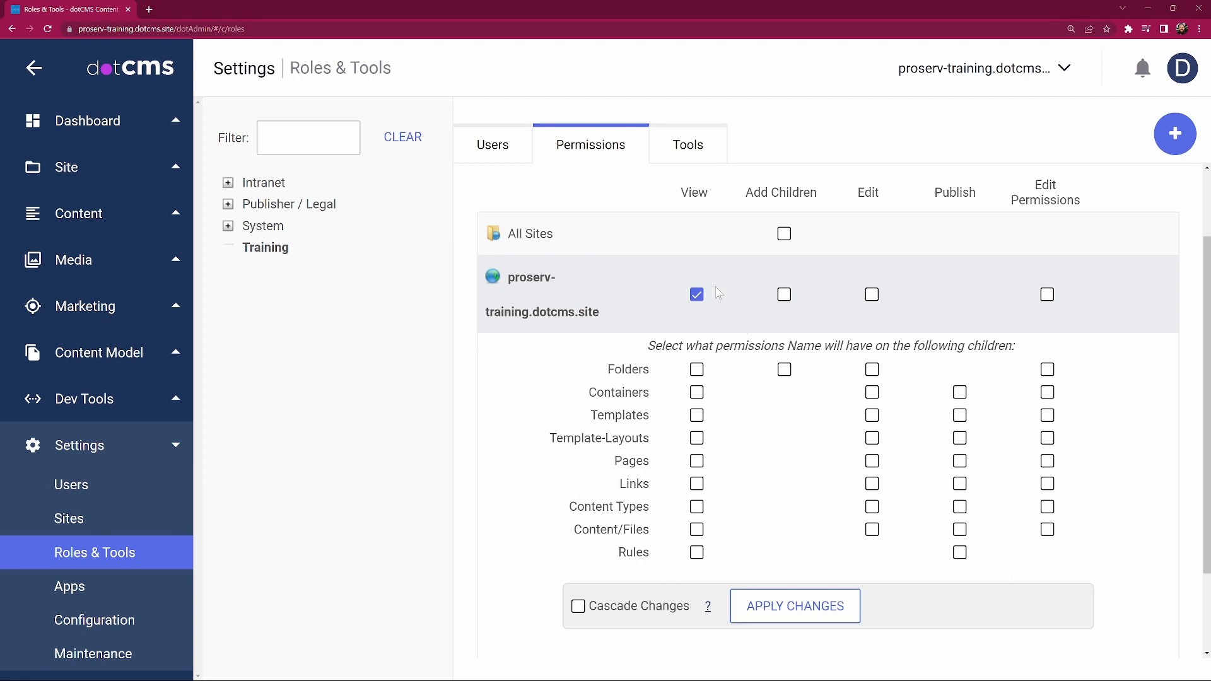
click(698, 296)
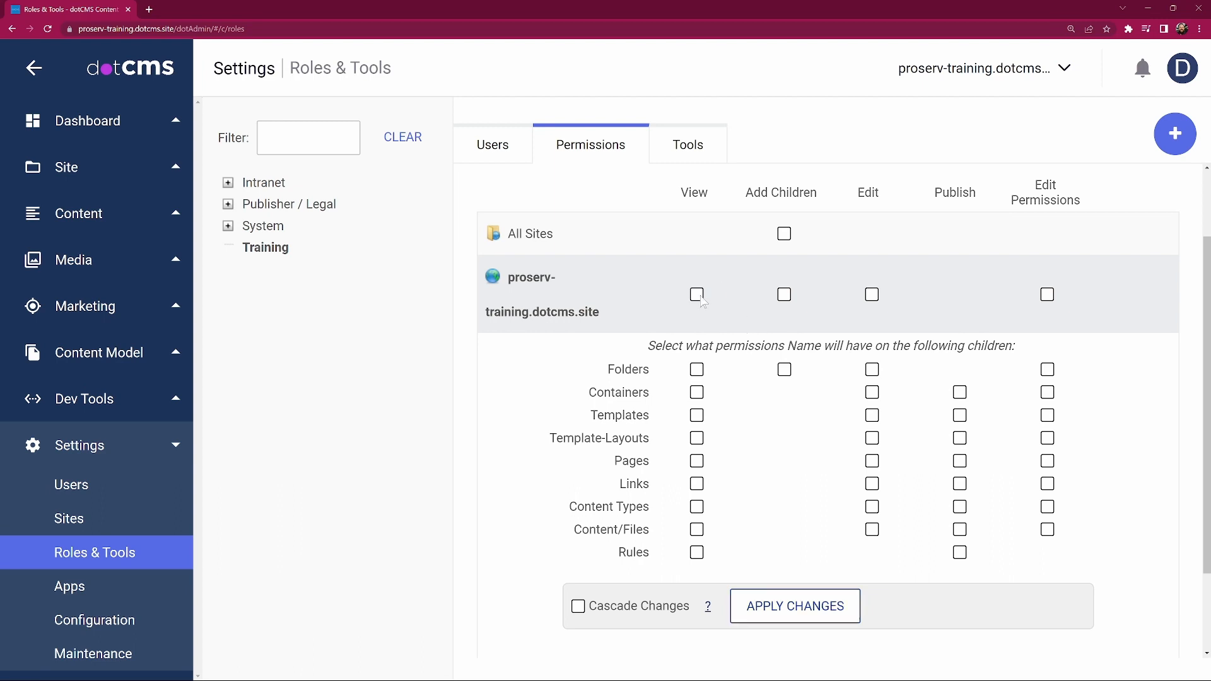
click(824, 618)
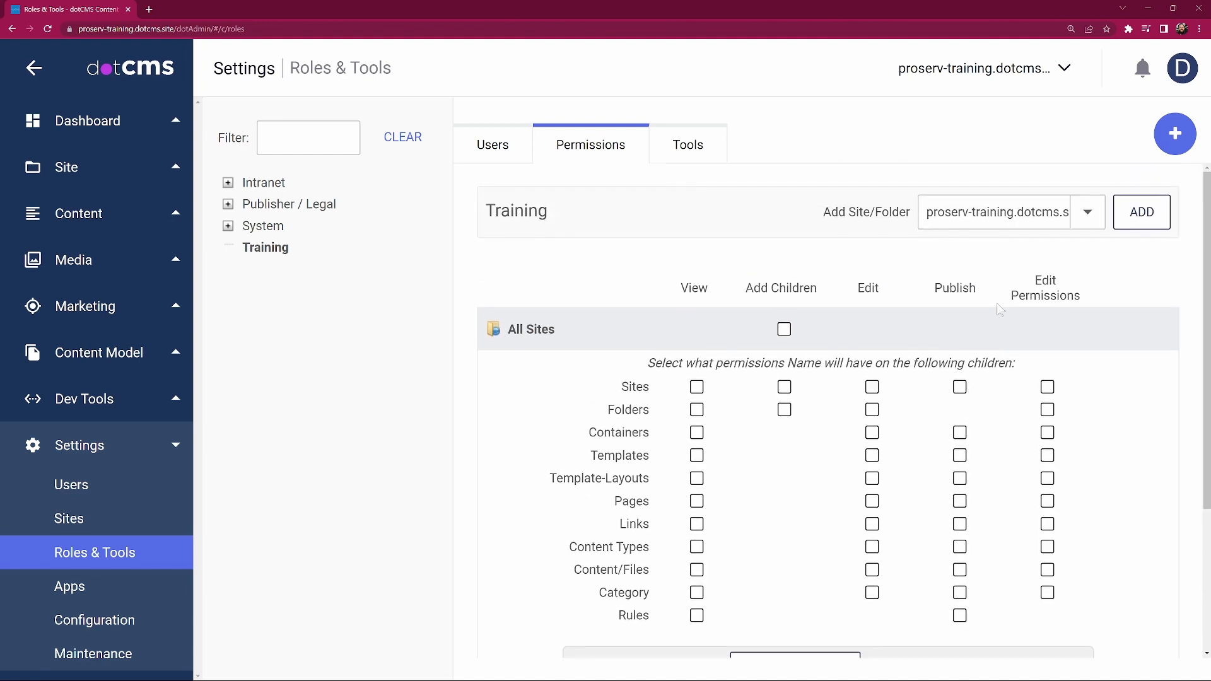
Add proserv-training.dotcms.site to the Training role's permissions again with View enabled and apply the change.
click(1091, 212)
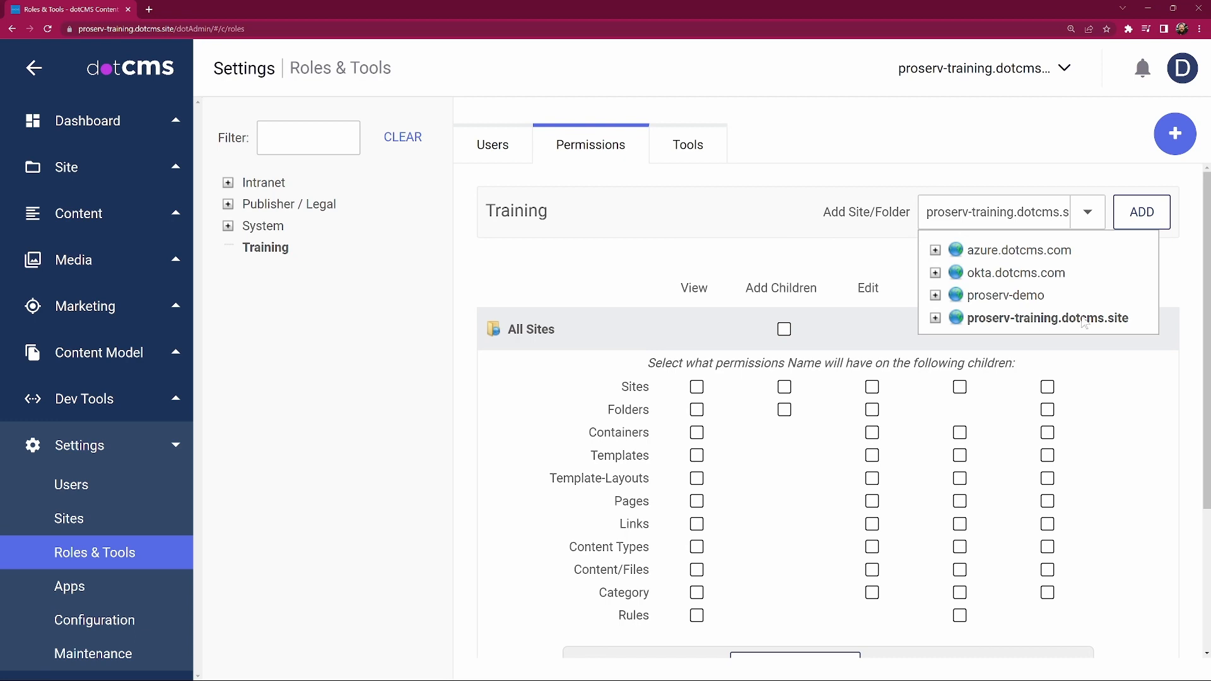
click(1008, 325)
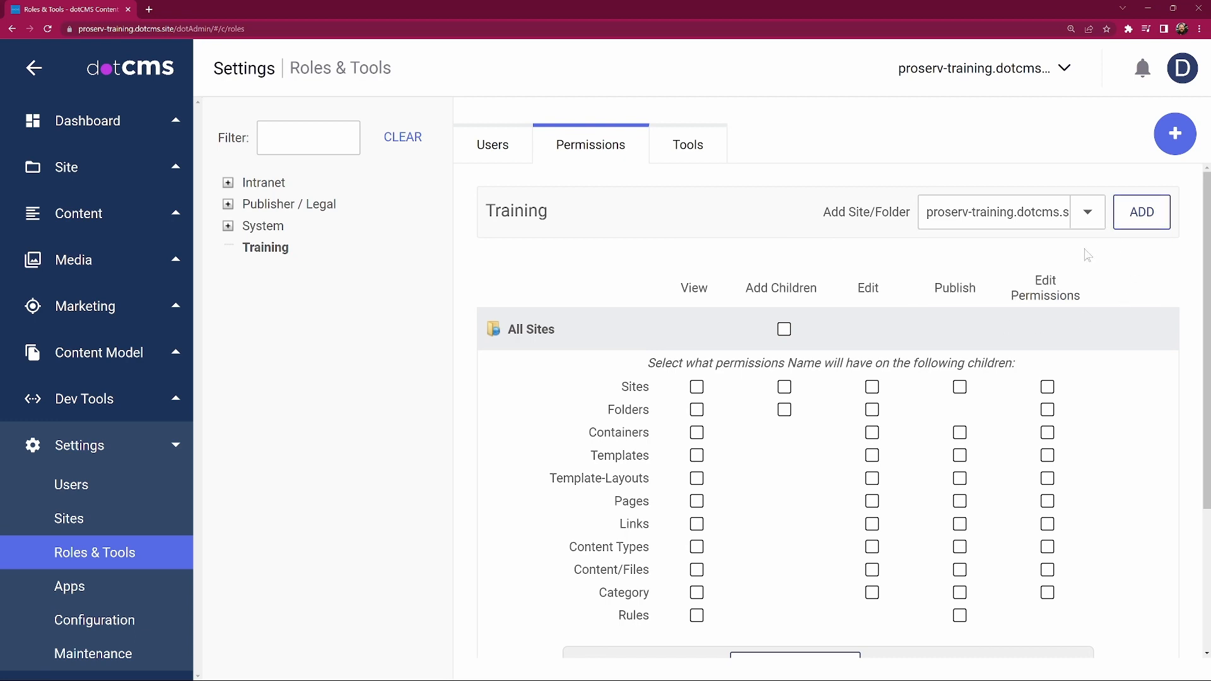
click(1143, 215)
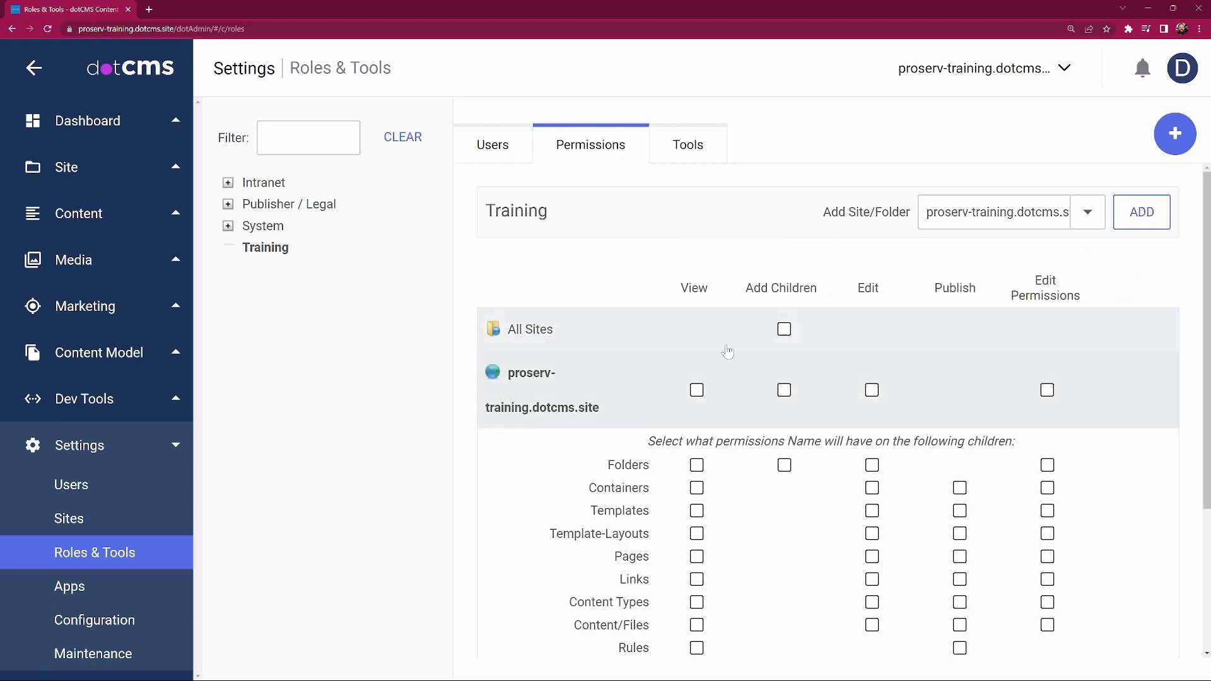
click(696, 389)
scroll(757, 442, down, 3)
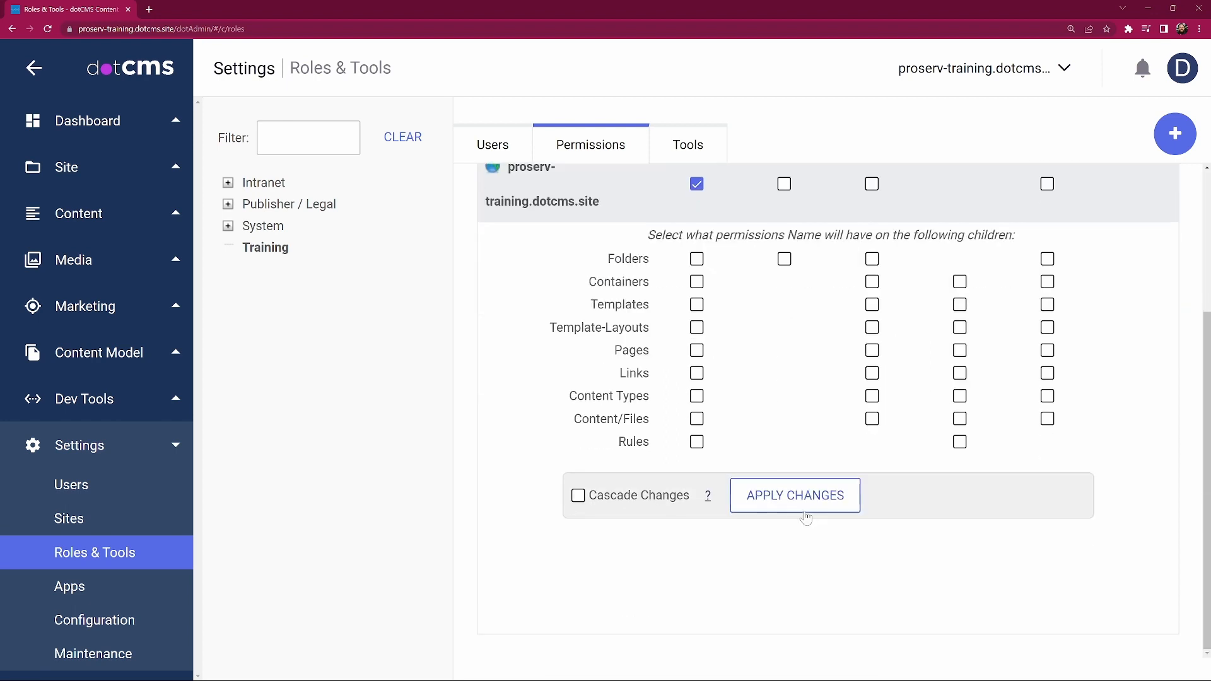
click(812, 503)
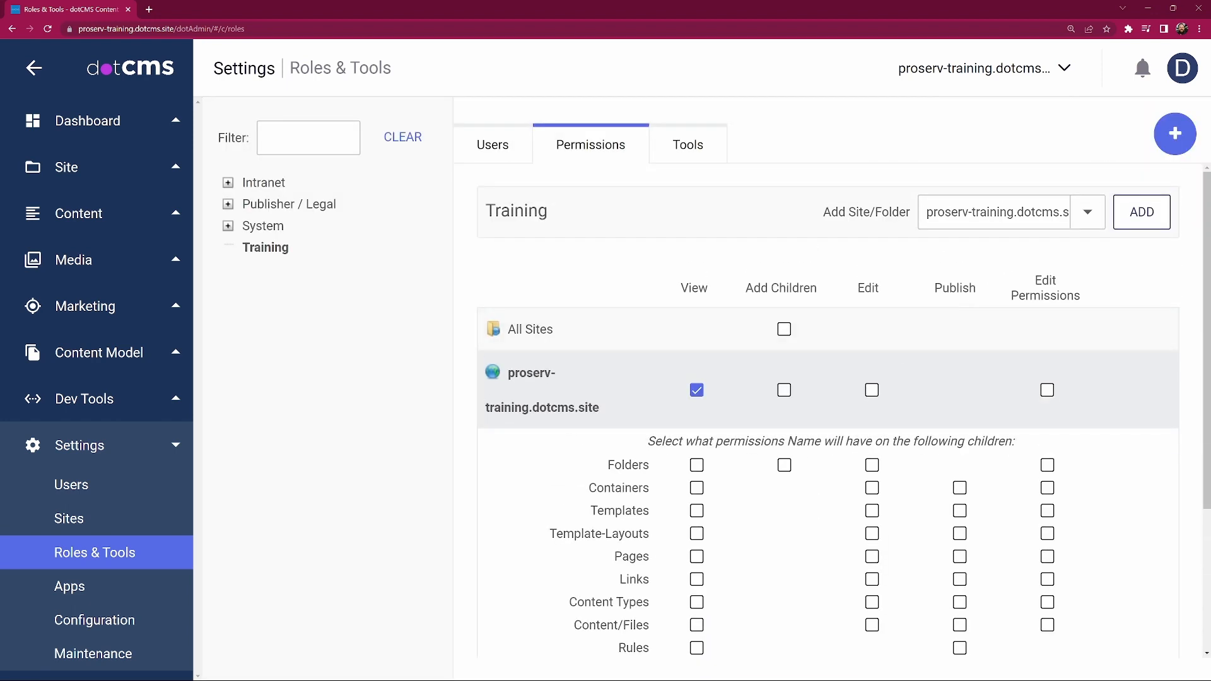
Add the Training folder of proserv-training.dotcms.site to the Training role's permissions.
click(1089, 213)
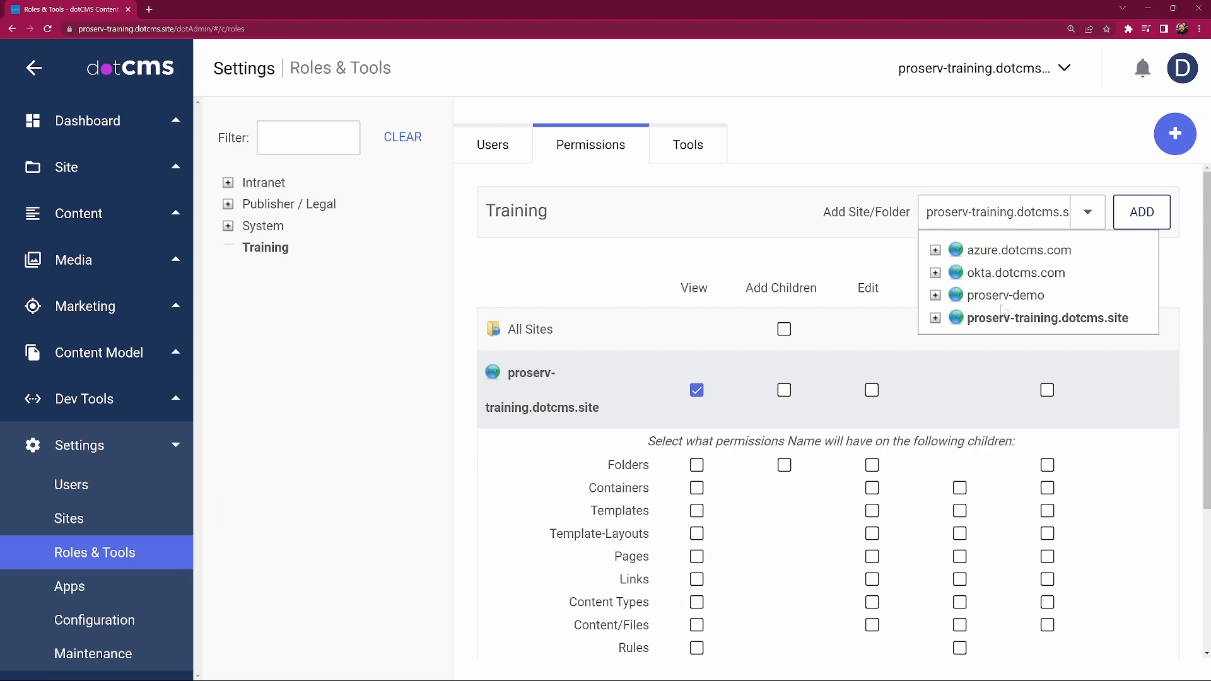
click(936, 318)
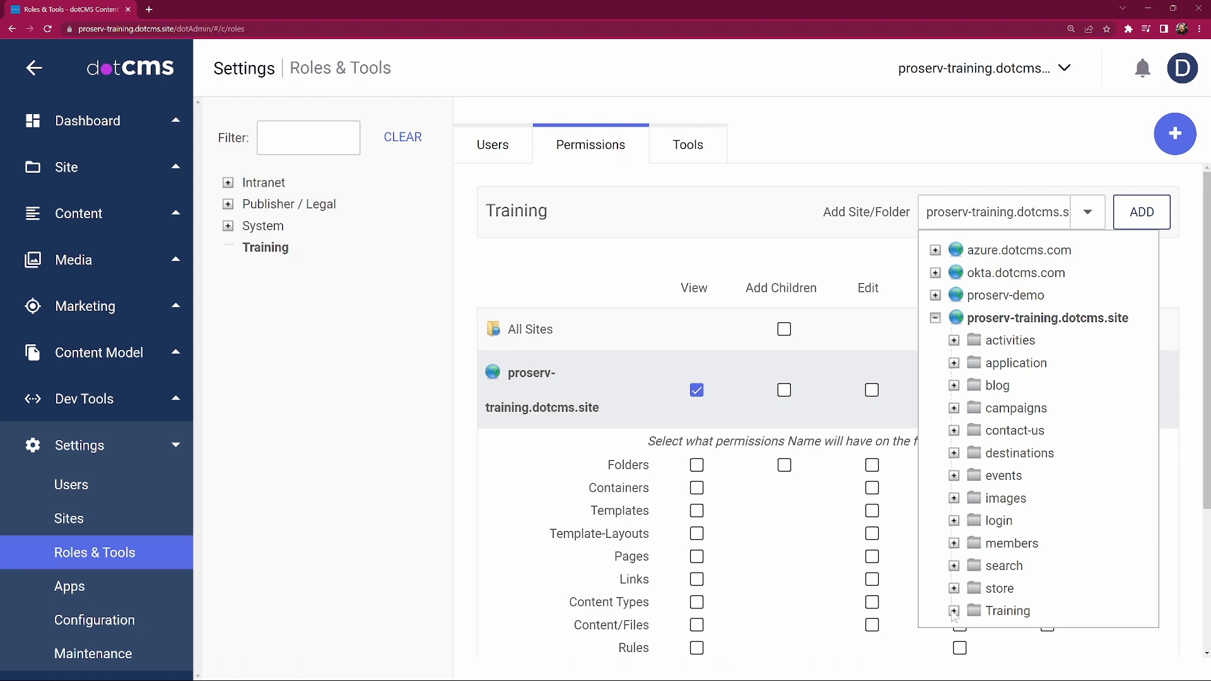
click(1007, 611)
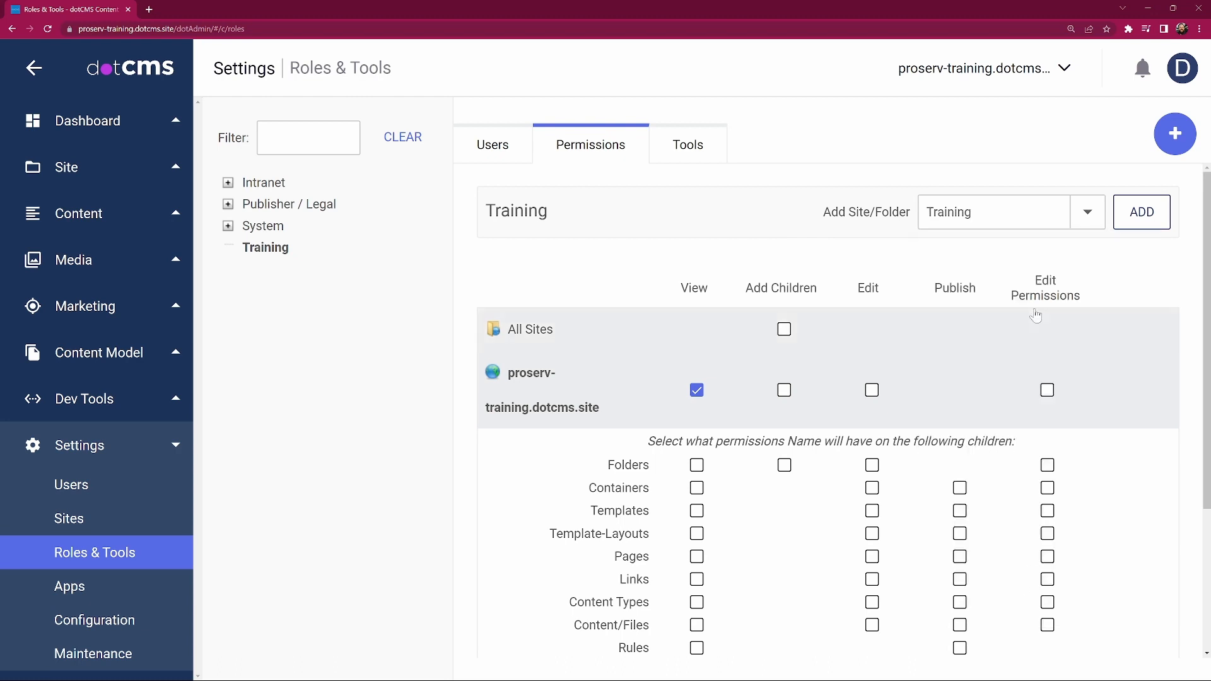
click(1146, 212)
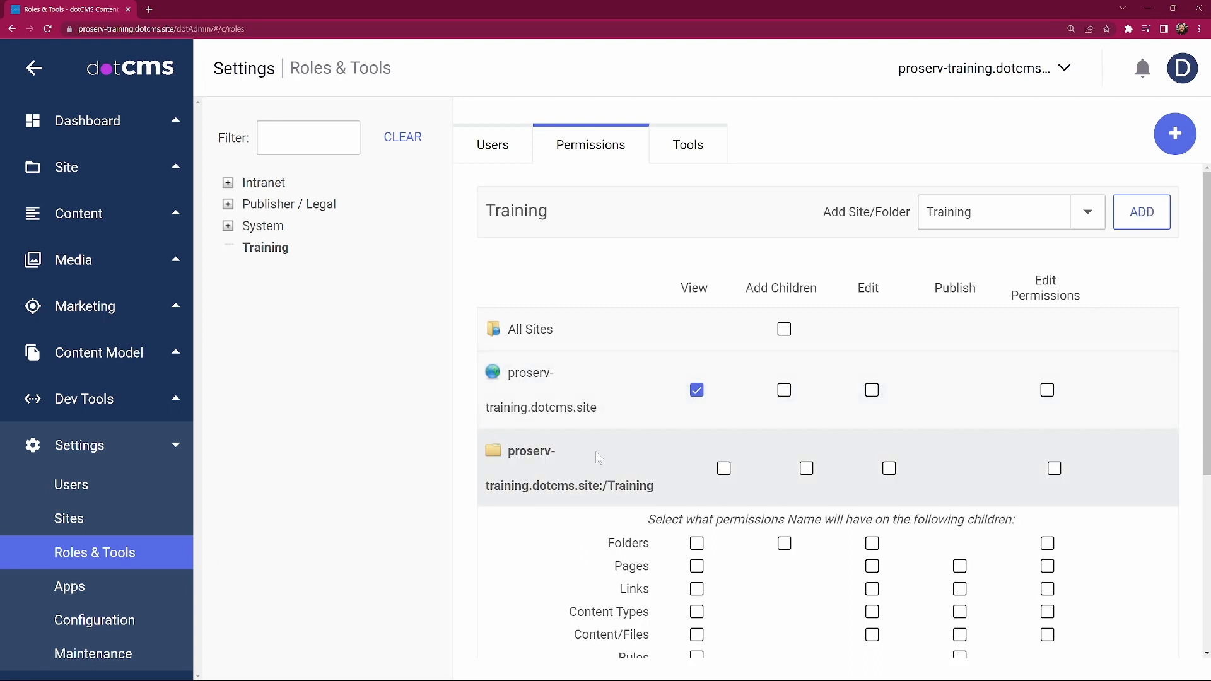
Enable View on the Training folder and on its child Folders, Pages, Links, Content Types and Content/Files.
scroll(770, 443, down, 2)
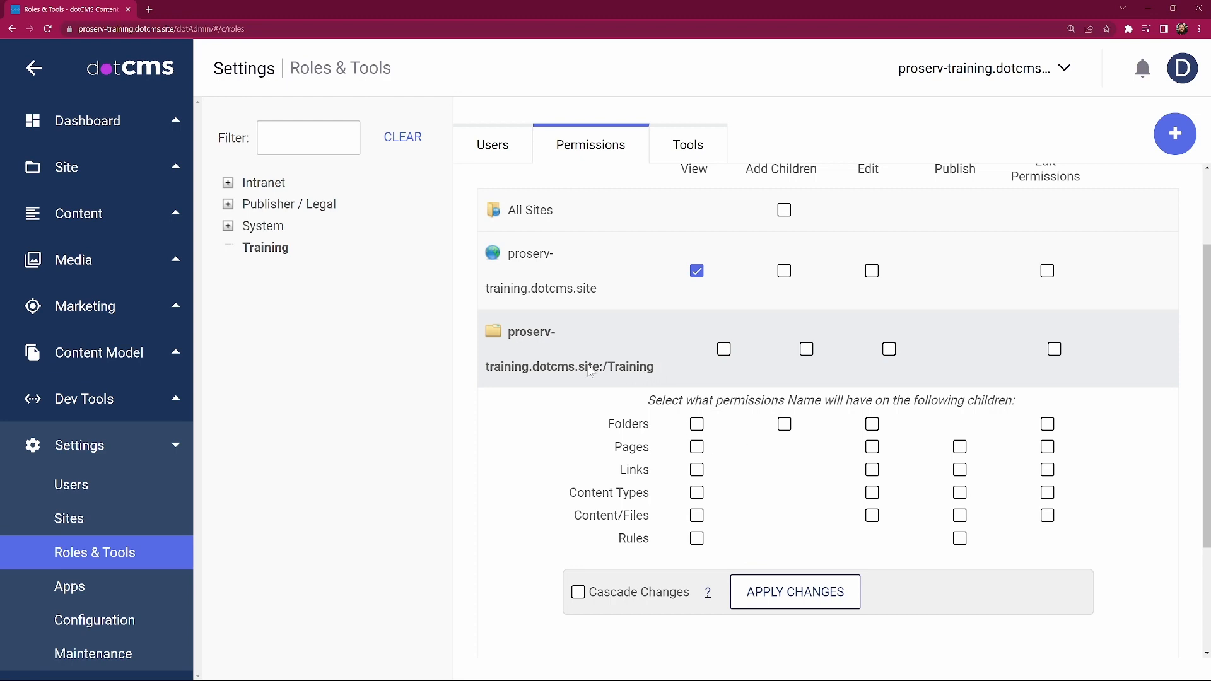
scroll(772, 401, down, 1)
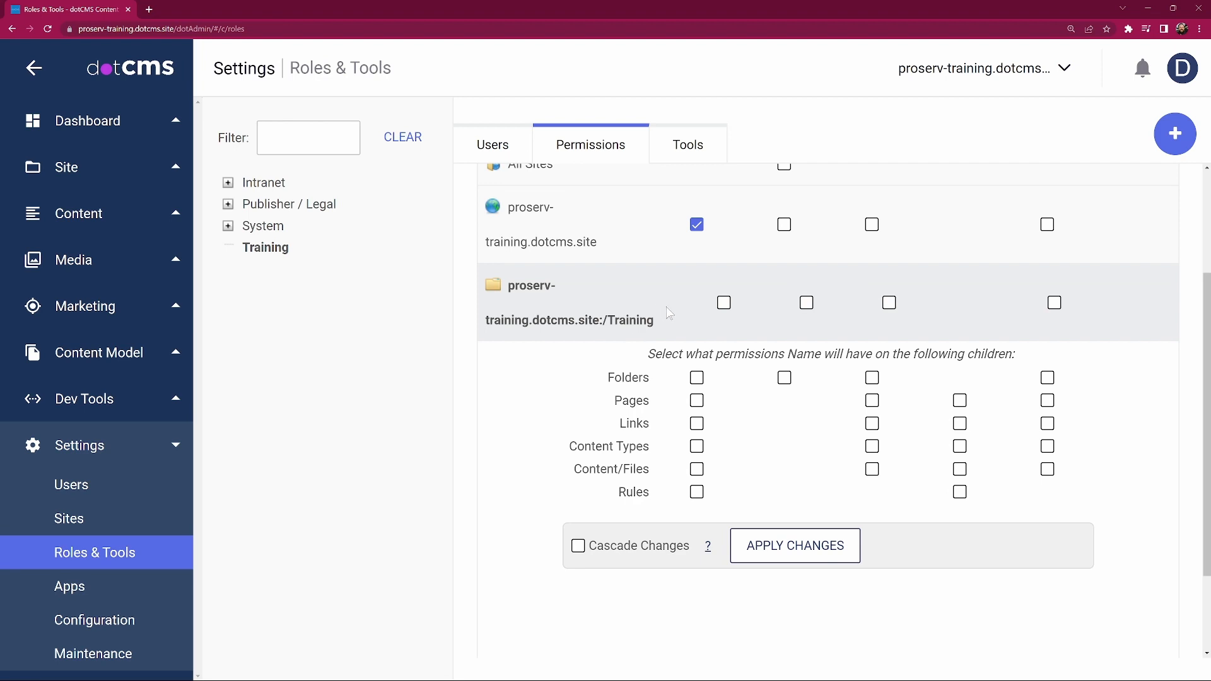
scroll(751, 382, up, 1)
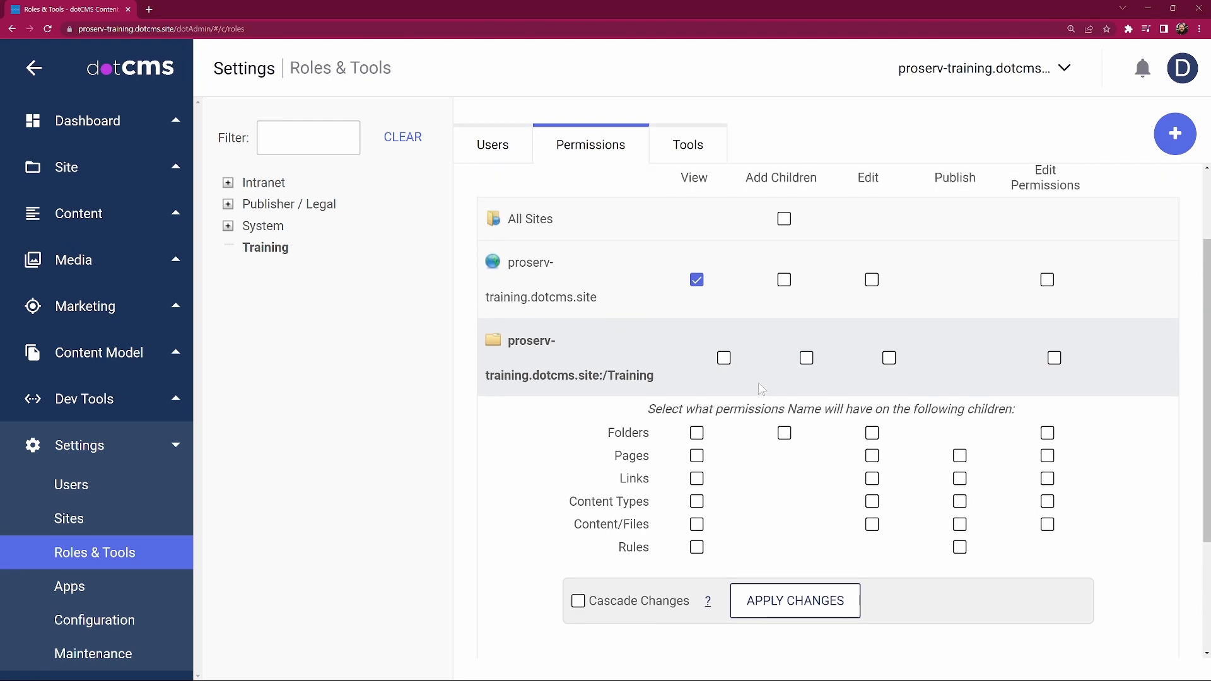
click(725, 361)
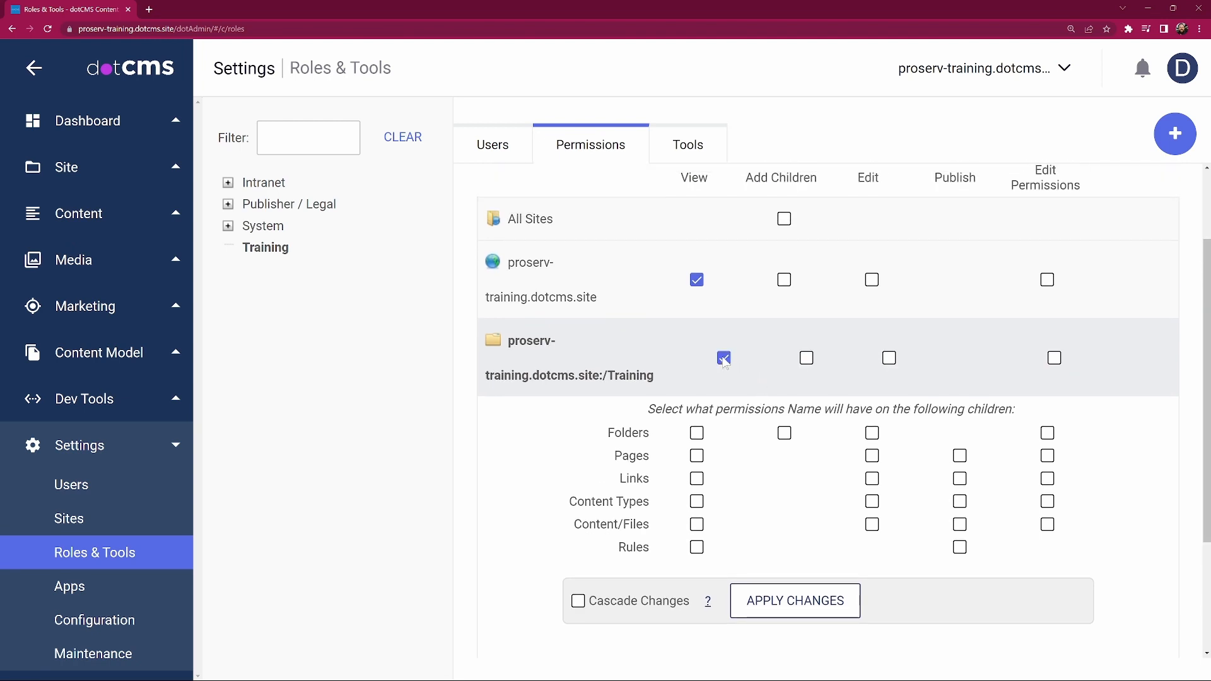
click(697, 433)
click(698, 457)
click(698, 479)
click(697, 503)
click(698, 525)
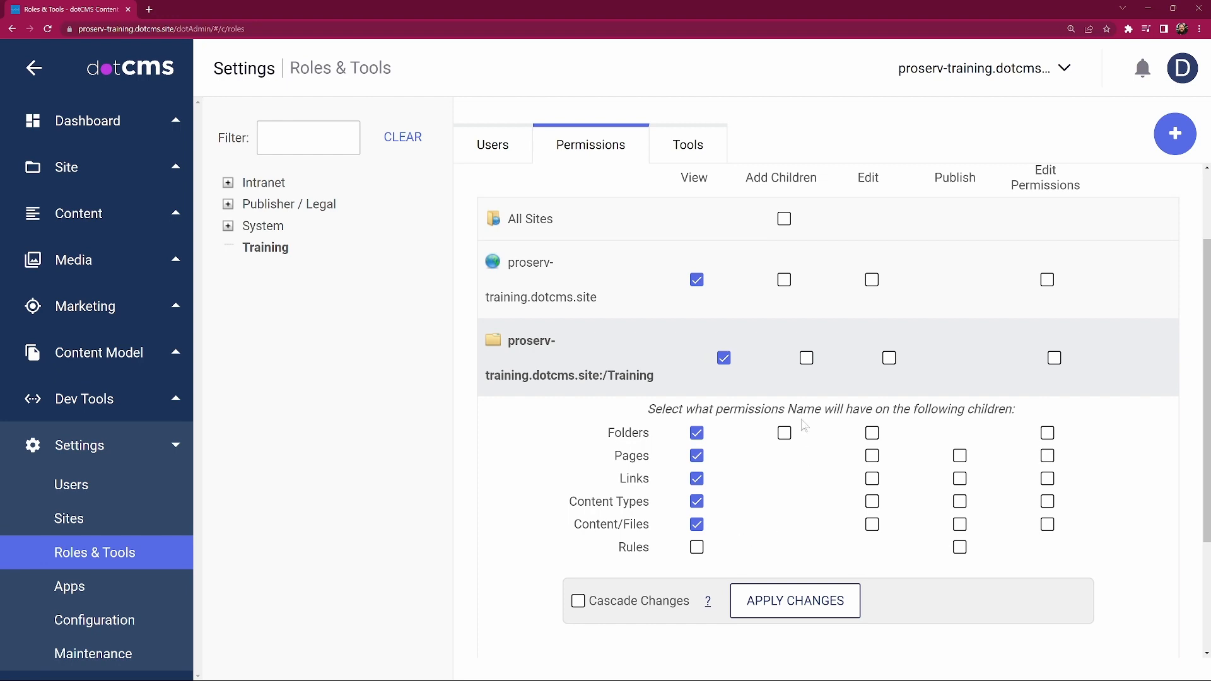
Enable Add Children on the Training folder and its child Folders, plus Edit on child Folders, Pages, Links, Content Types and Content/Files.
click(807, 358)
click(786, 432)
click(872, 434)
click(872, 455)
click(872, 478)
click(872, 501)
click(872, 524)
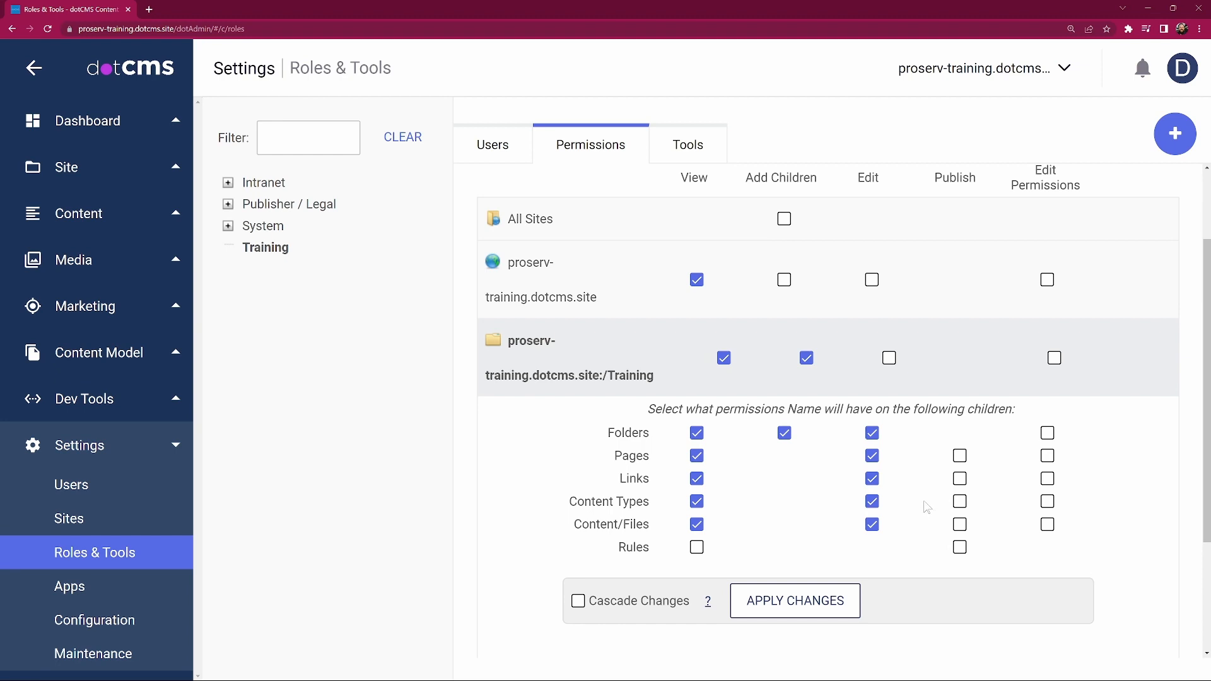
Enable Publish on the Training folder's Pages, Links, Content Types and Content/Files, and apply the permission changes without cascading.
click(960, 456)
click(959, 479)
click(959, 502)
click(959, 525)
click(804, 605)
Compare the Training role's child permissions on proserv-training.dotcms.site with those on its Training folder.
click(582, 309)
scroll(585, 396, down, 2)
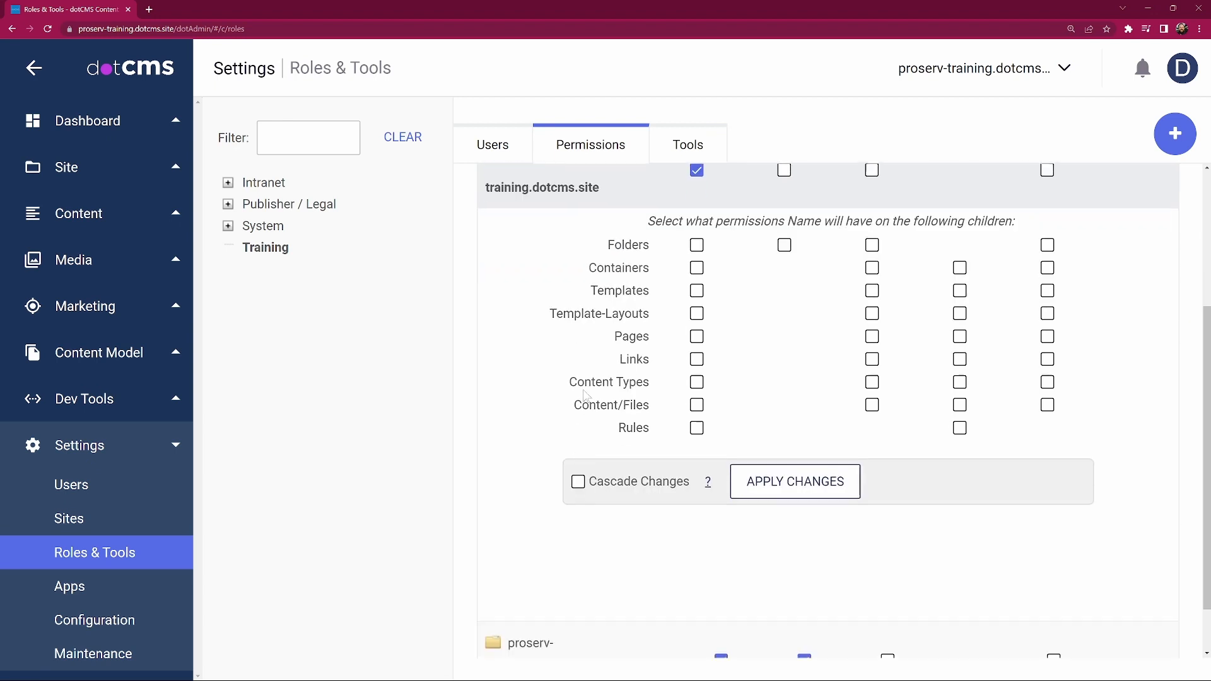
scroll(587, 397, down, 1)
click(576, 594)
scroll(543, 441, up, 2)
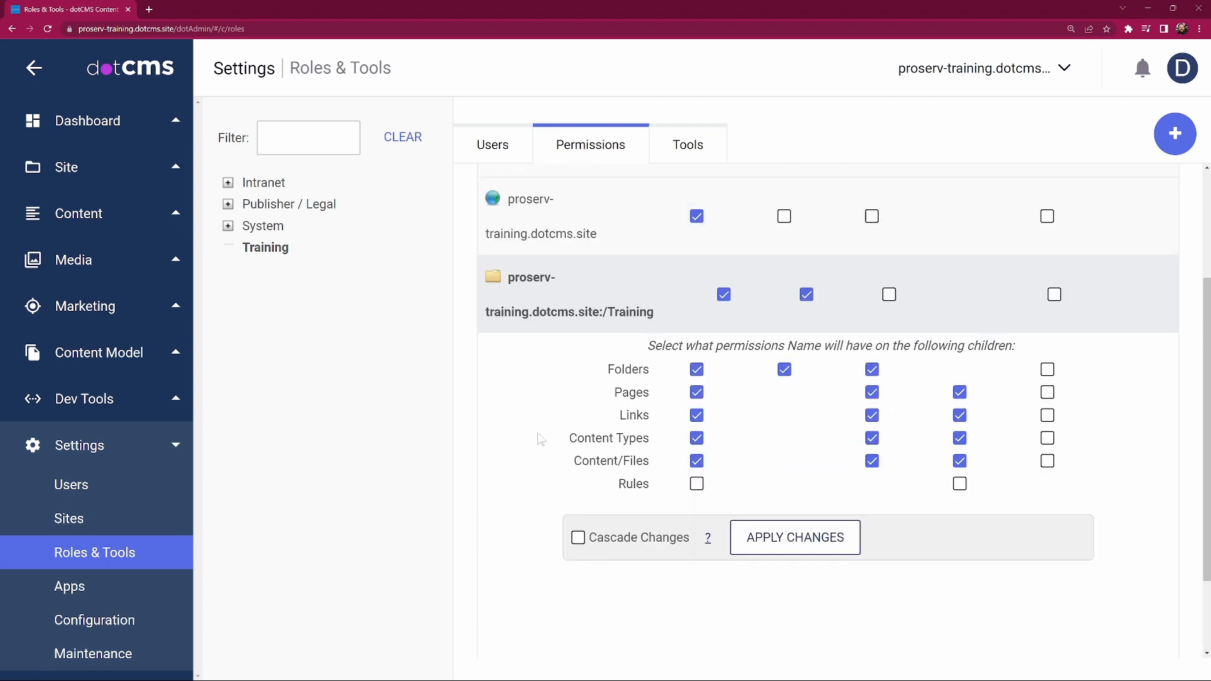
scroll(542, 440, up, 1)
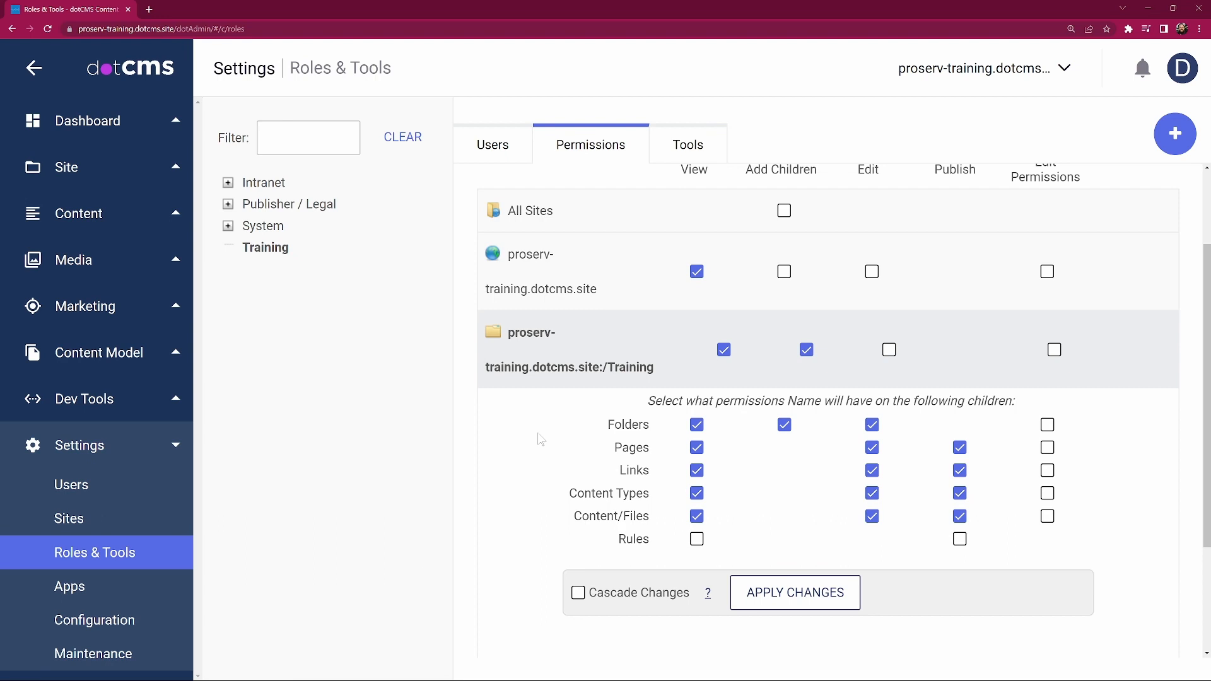
click(1181, 69)
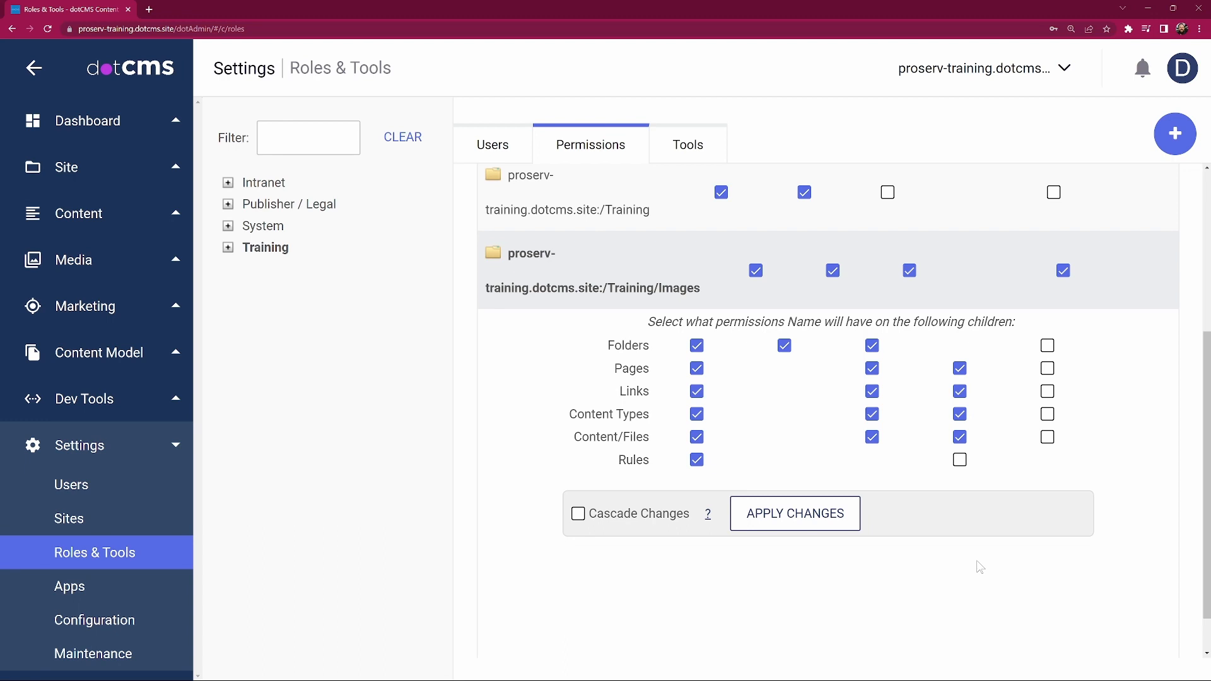
click(268, 249)
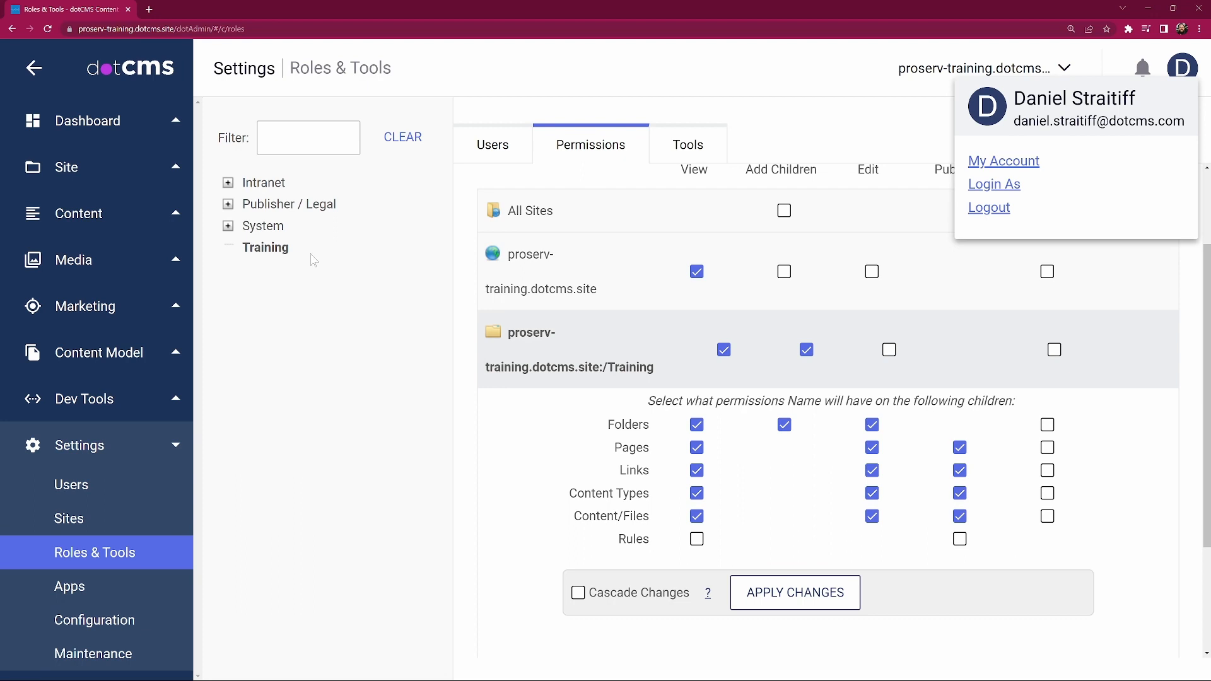
click(457, 299)
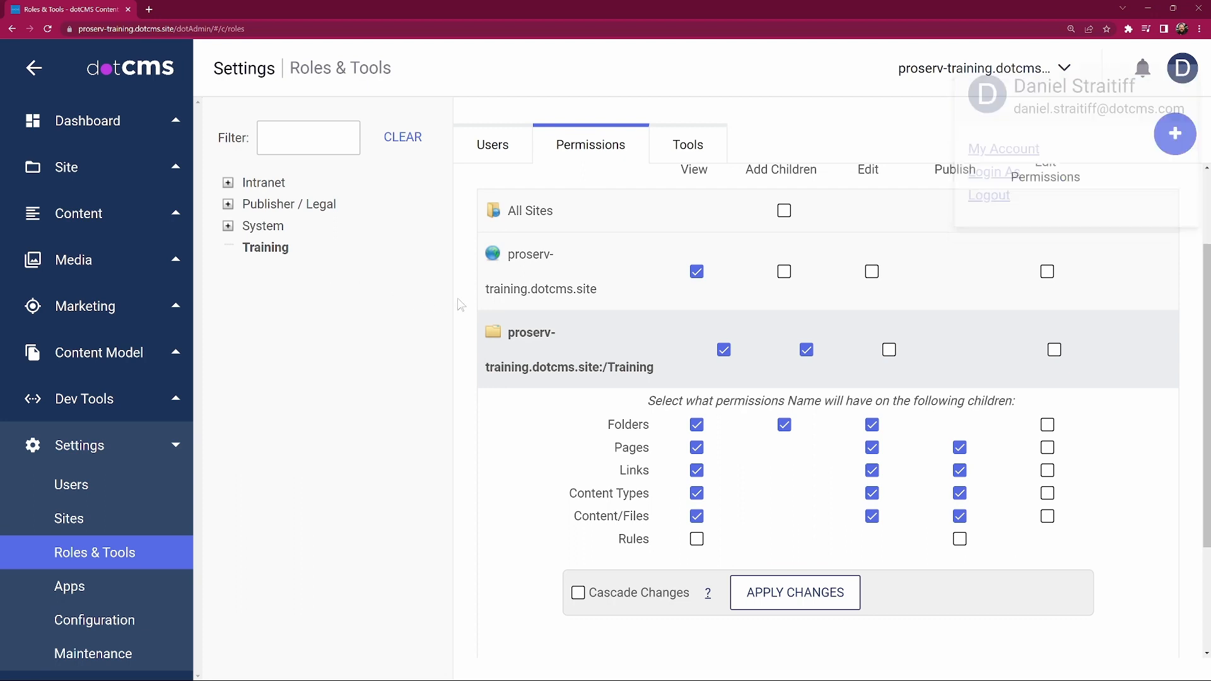
Grant the Training role to the publisher user whose e-mail is on the dotcms.com domain and who precedes the administrator's own account.
click(492, 149)
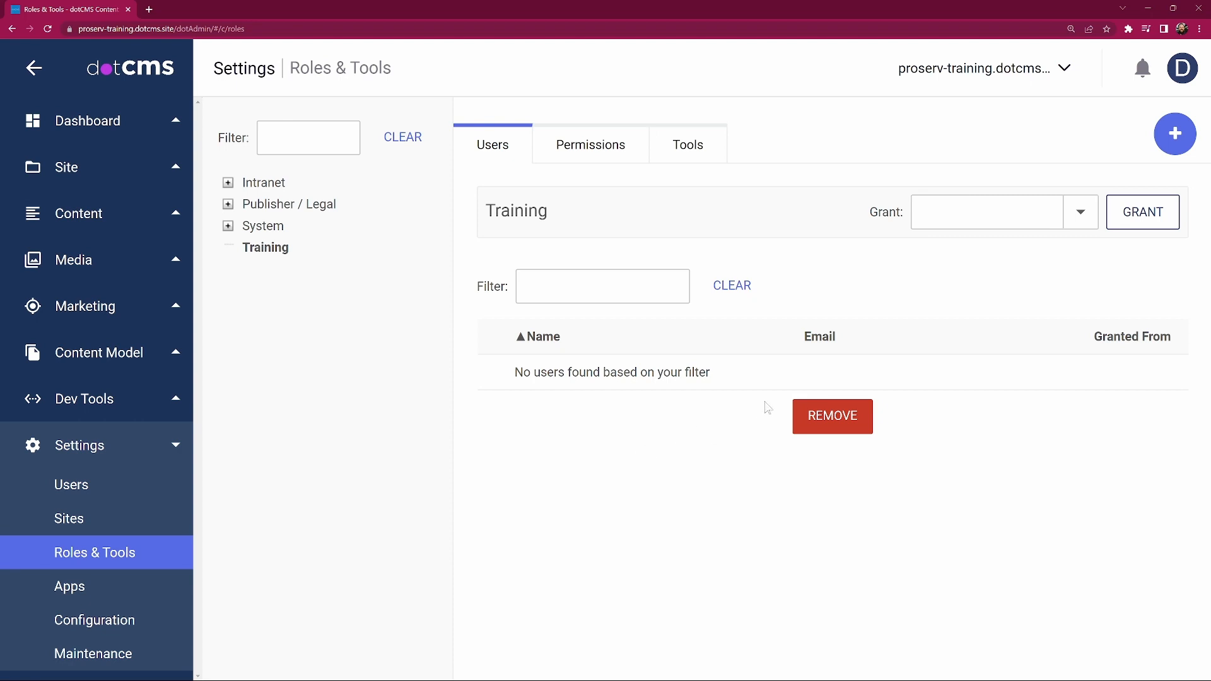
click(1079, 211)
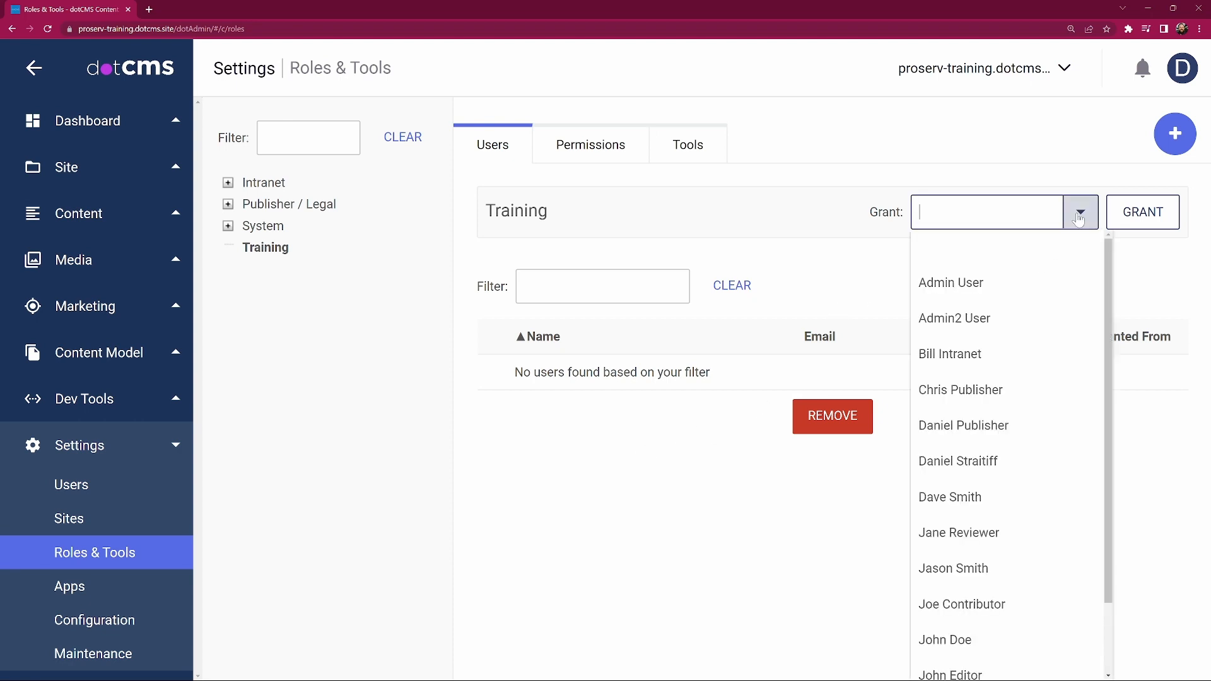
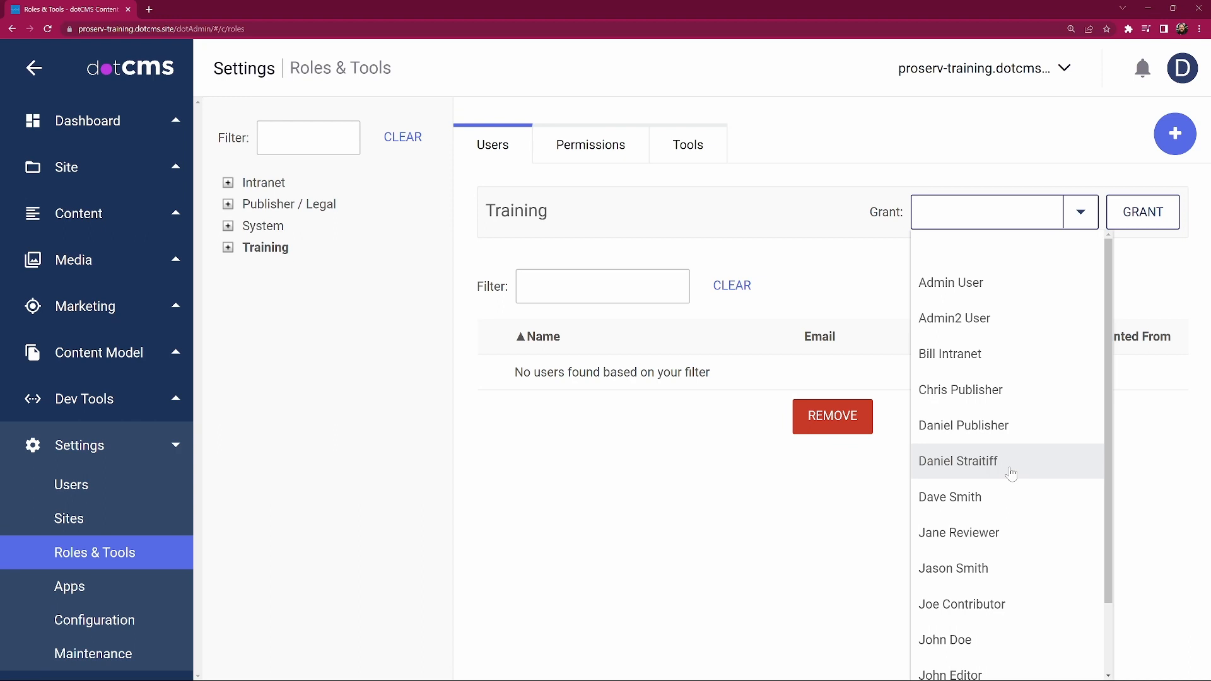
click(996, 435)
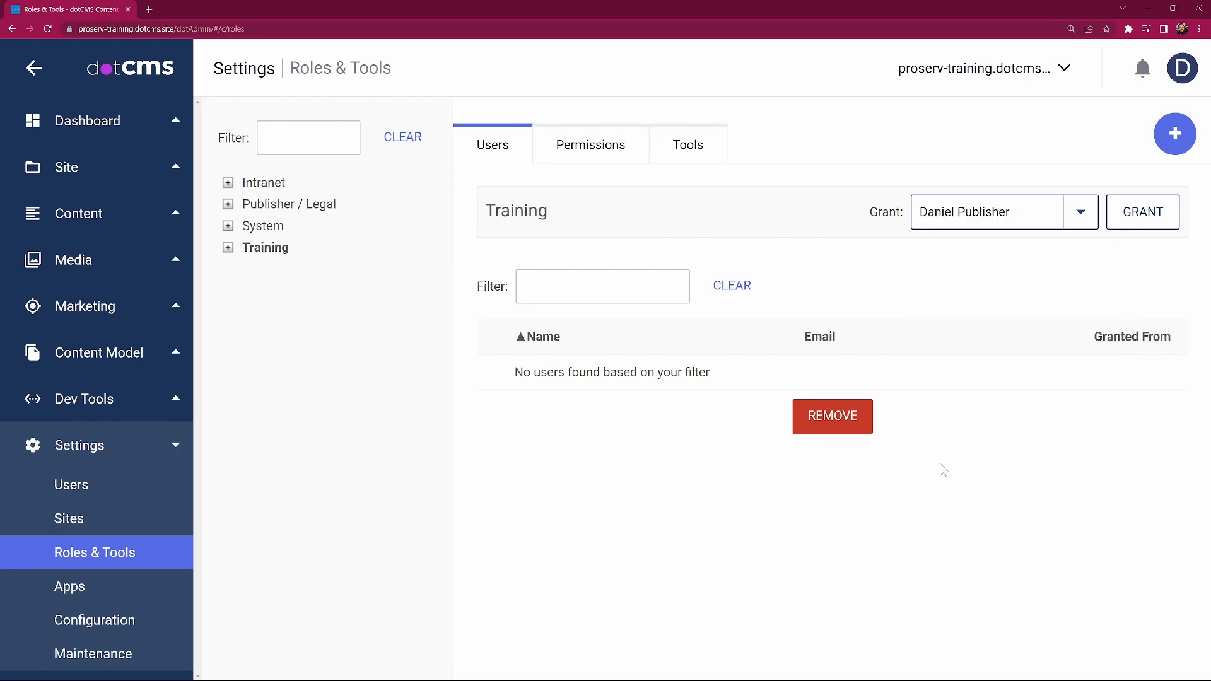
click(1137, 212)
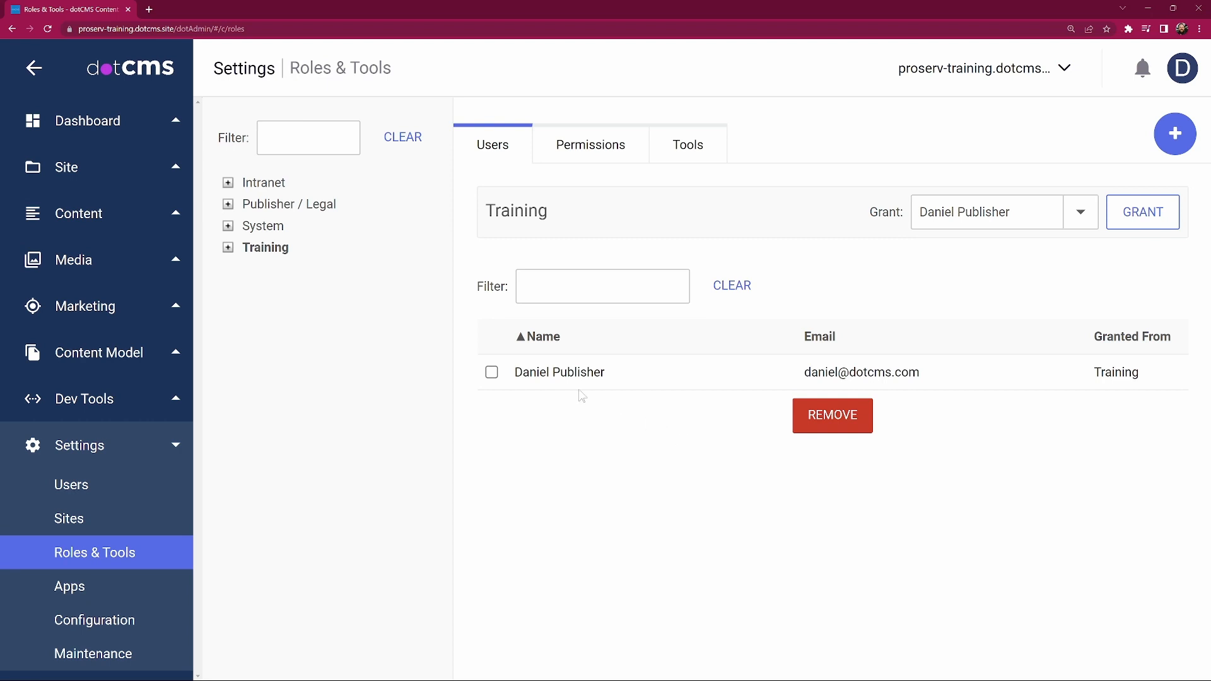
Remove the newly granted publisher user from the Training role and accept the confirmation.
click(491, 372)
click(854, 415)
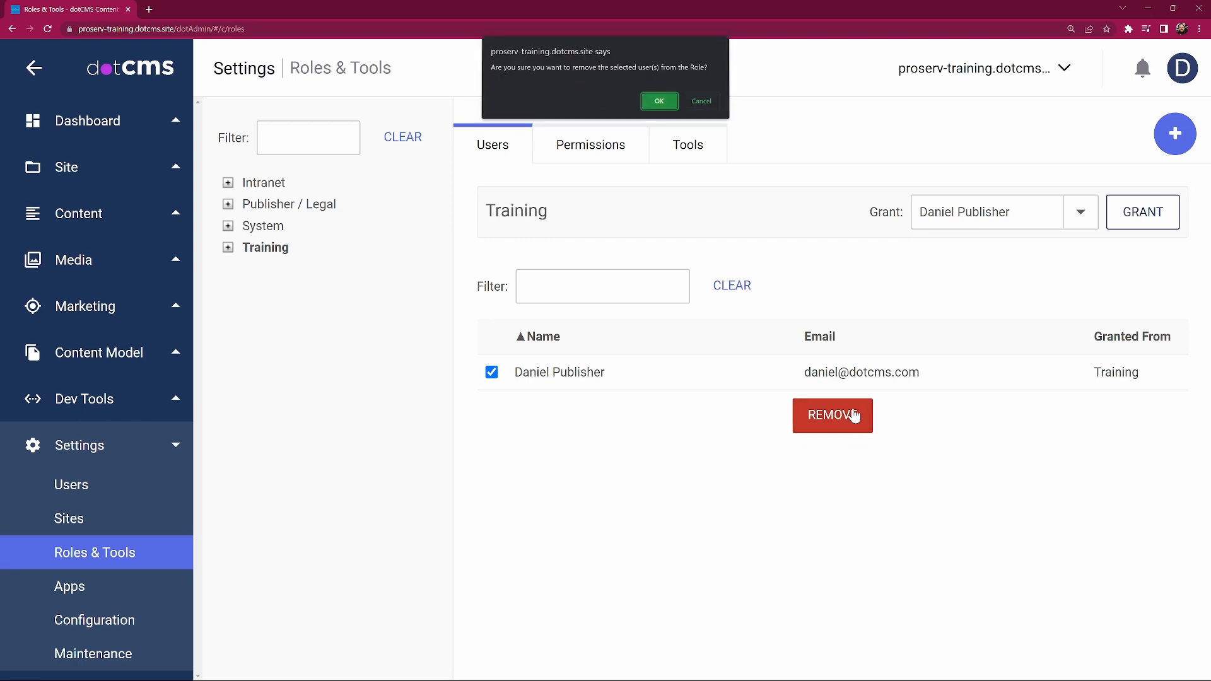
click(658, 102)
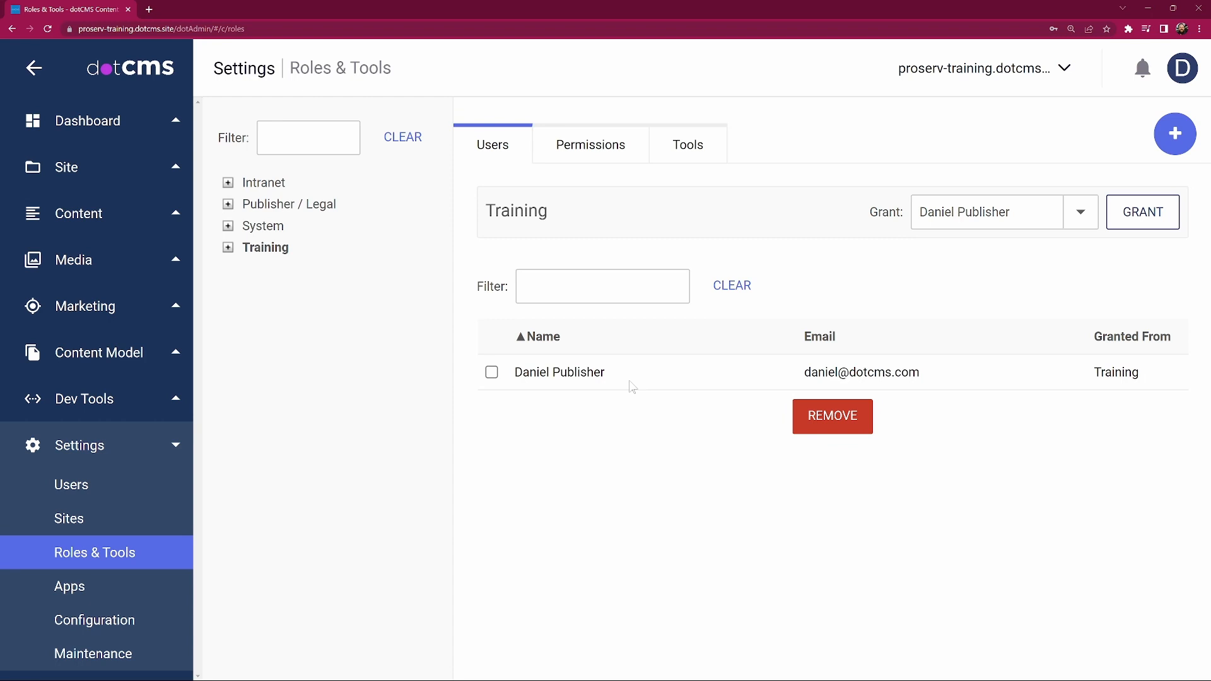
Assign the Site, Content and Media tool groups to the Training role and save the selection.
click(709, 151)
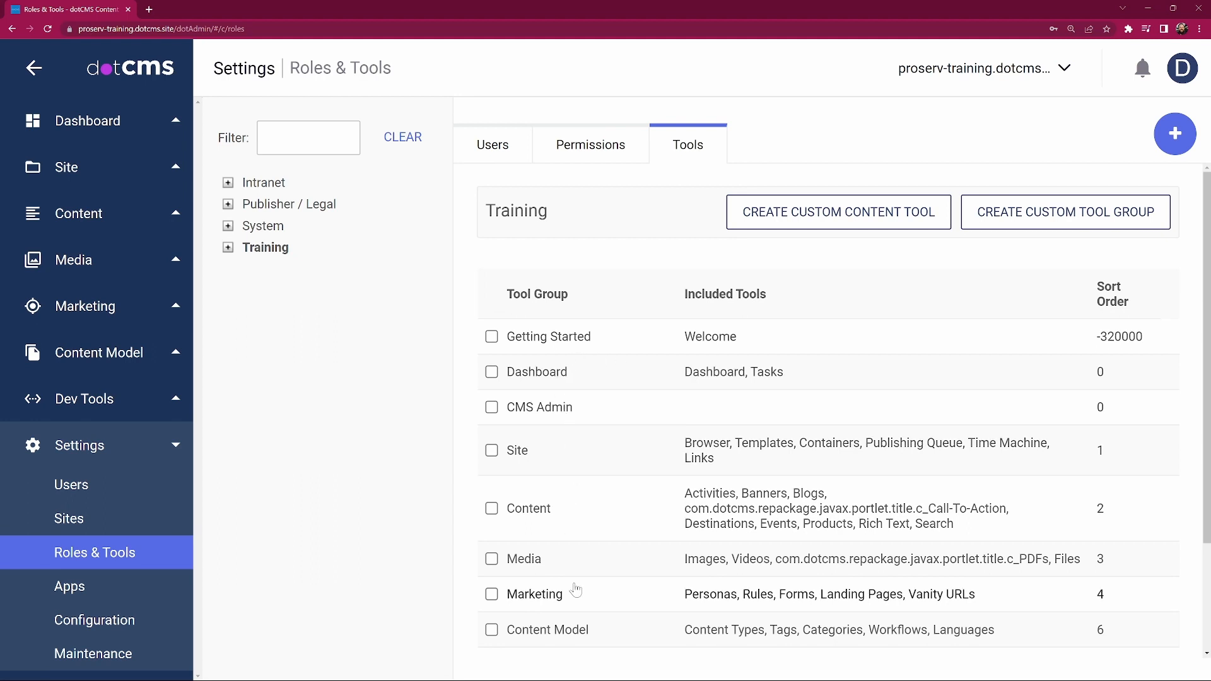
scroll(603, 522, down, 2)
scroll(604, 521, down, 3)
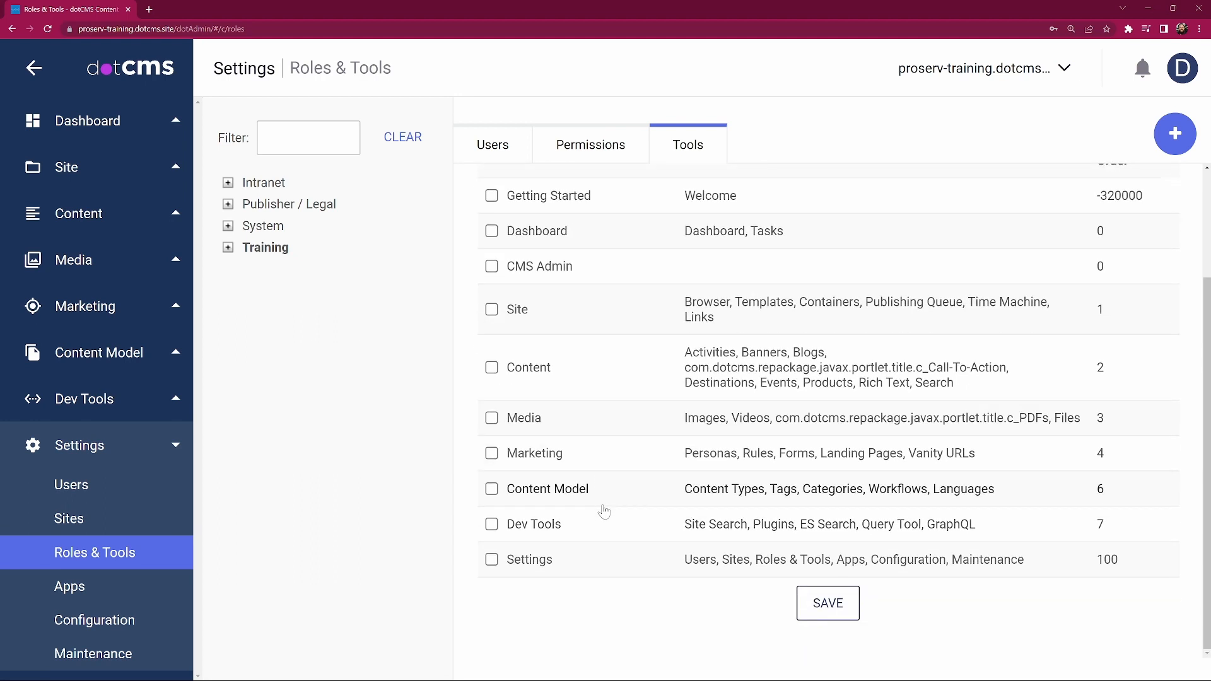
scroll(602, 508, up, 2)
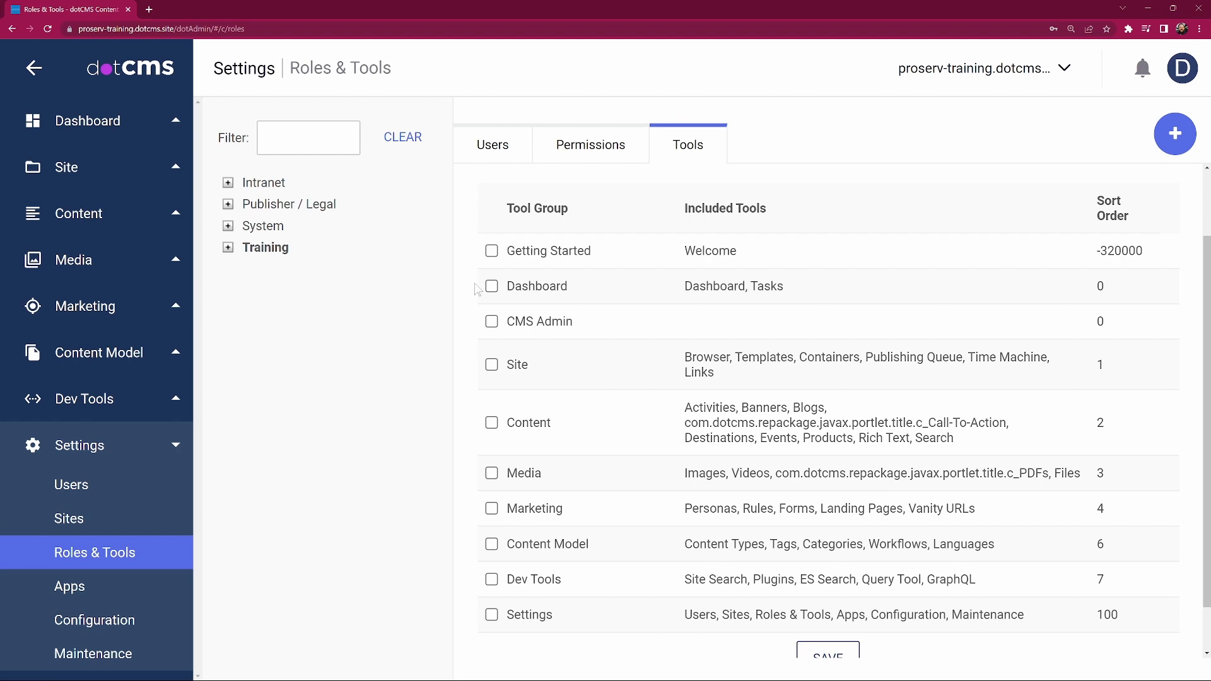
click(492, 365)
click(492, 423)
click(491, 474)
scroll(662, 542, down, 1)
click(828, 606)
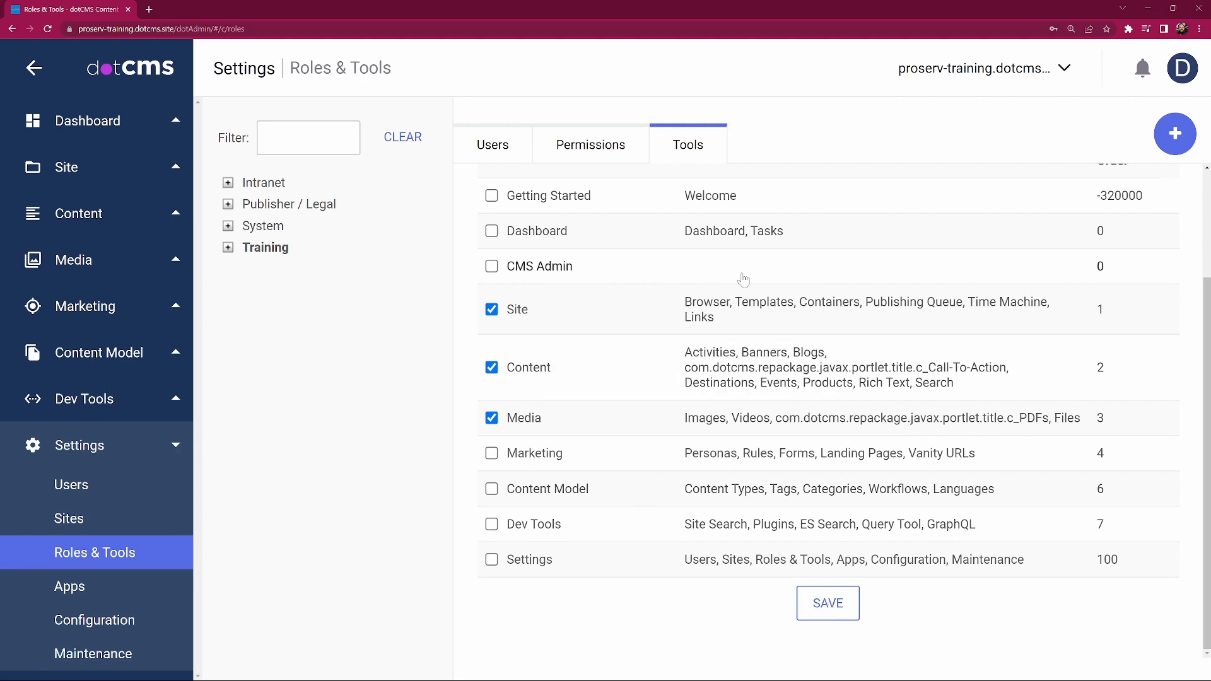
scroll(653, 470, up, 1)
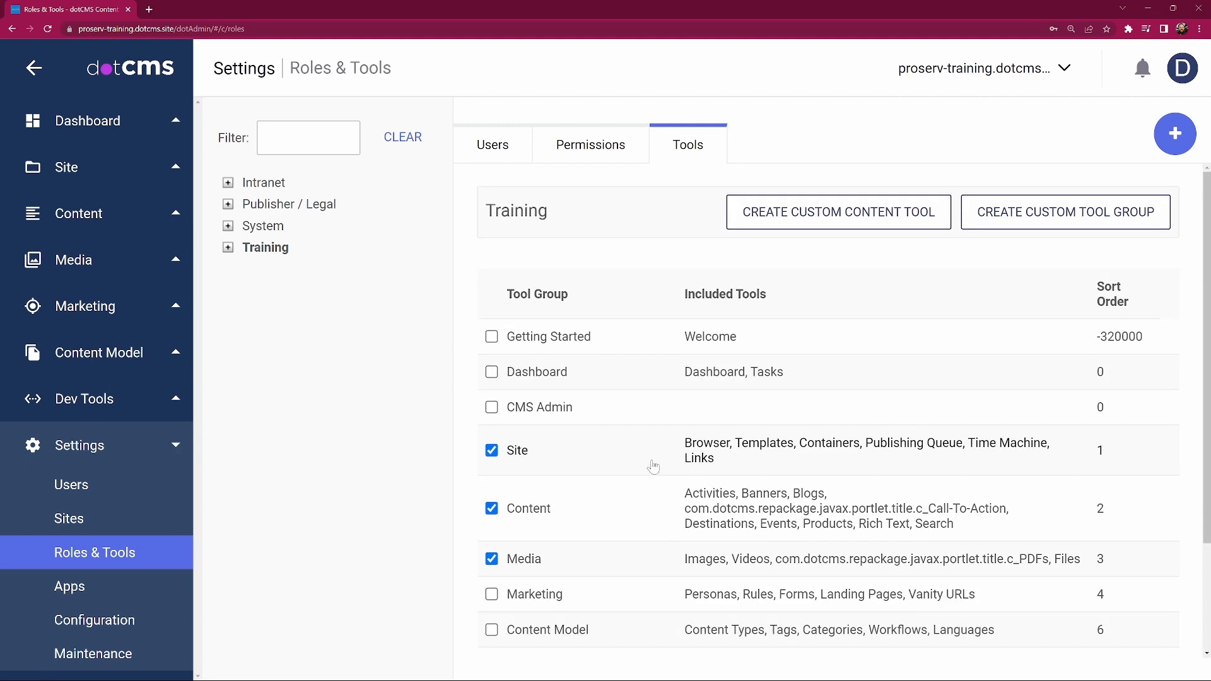
scroll(652, 466, down, 2)
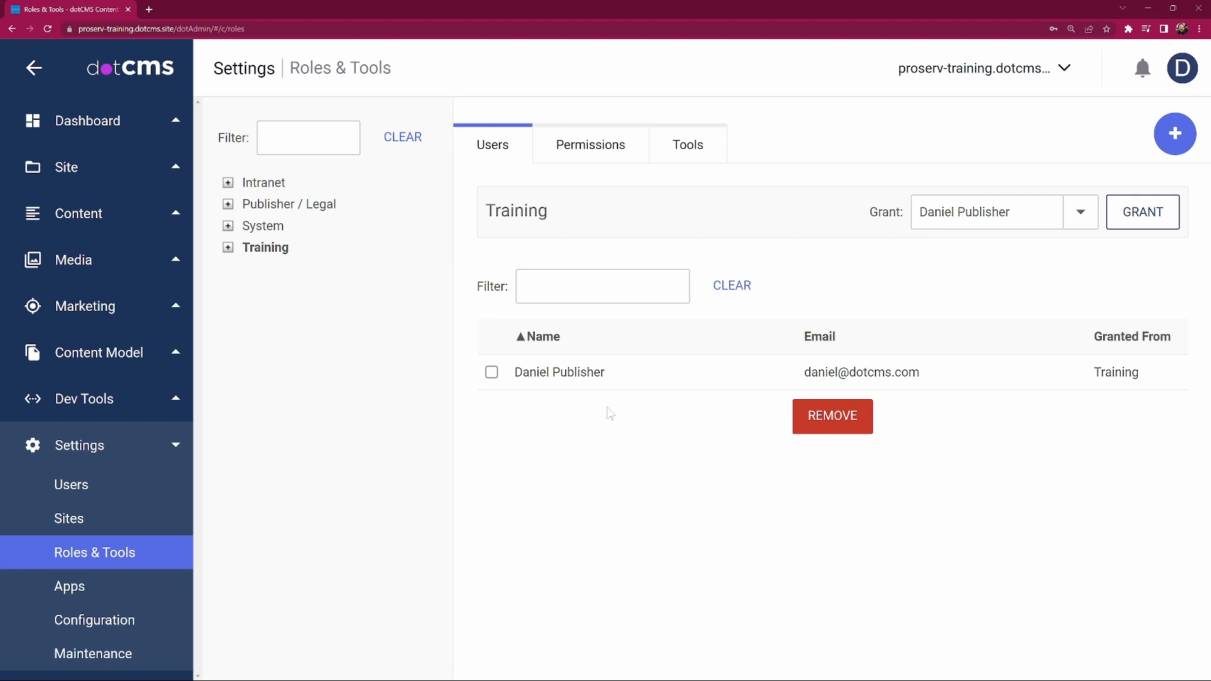
Open the Training role's publisher user in the user administration and examine the granted roles, including Training, and the individual permissions.
click(93, 491)
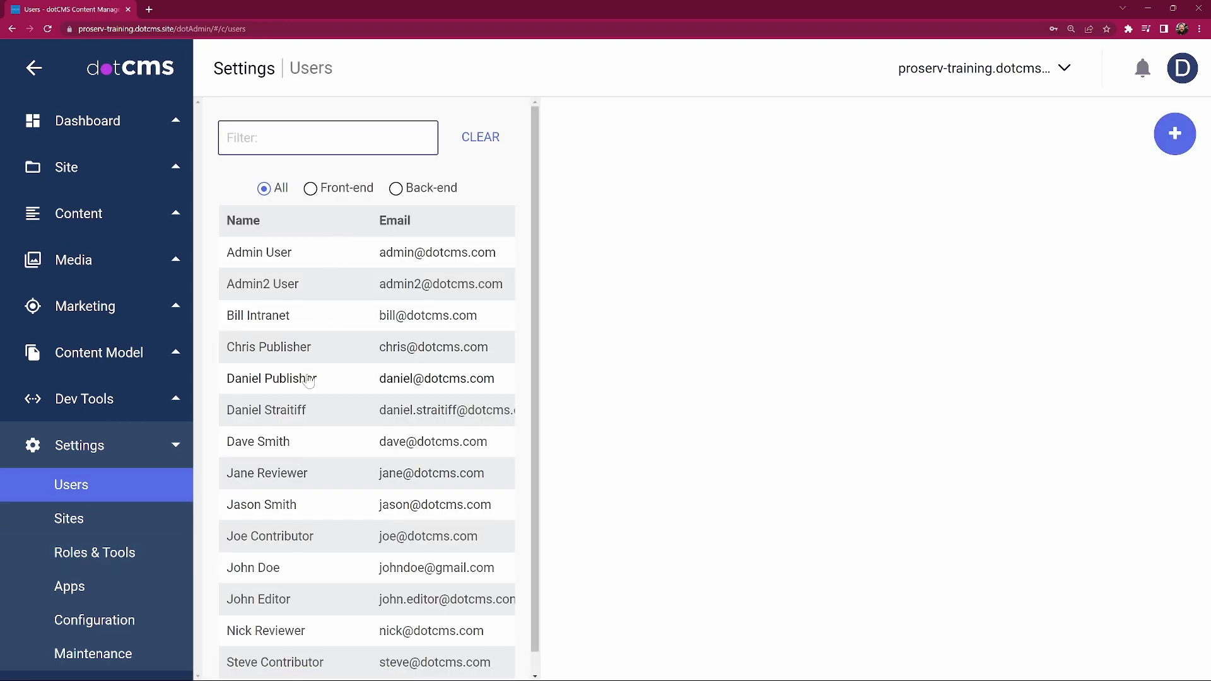
click(302, 386)
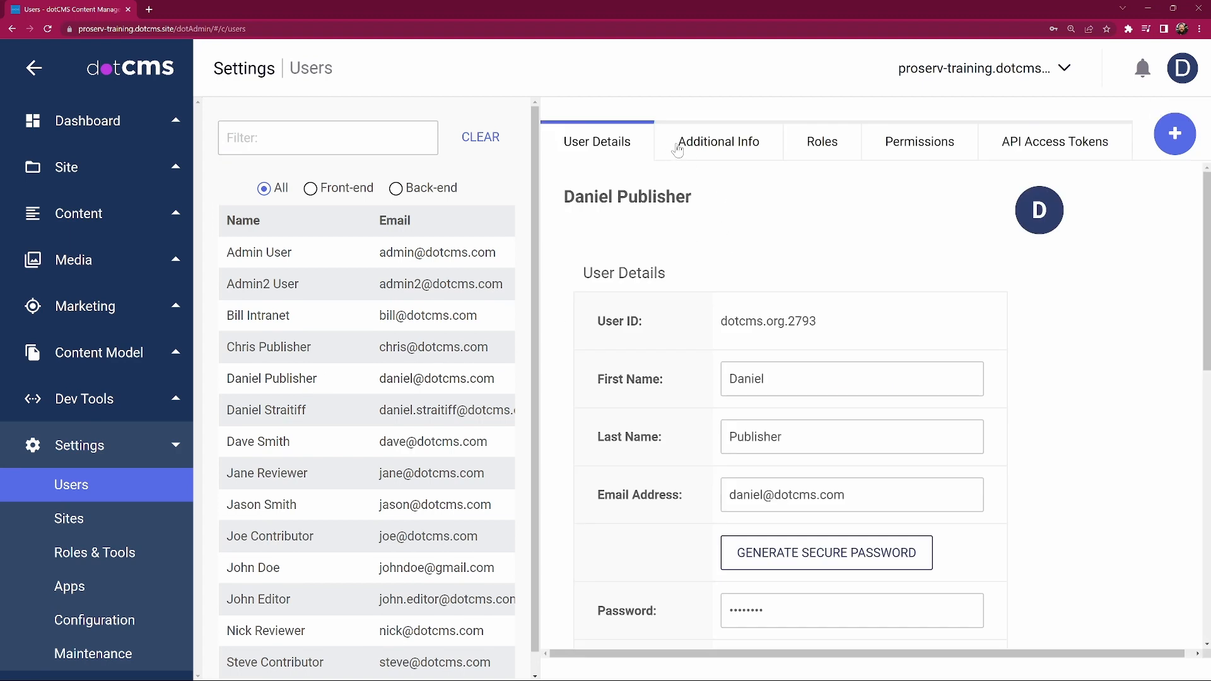
click(839, 144)
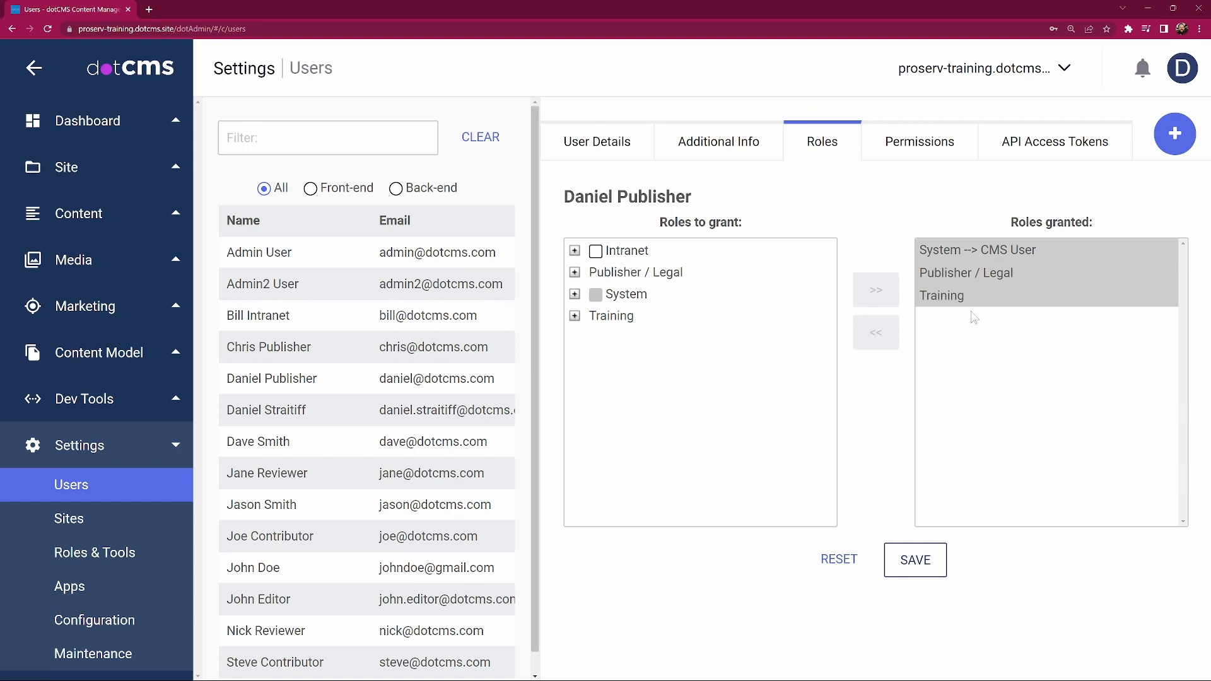
click(958, 296)
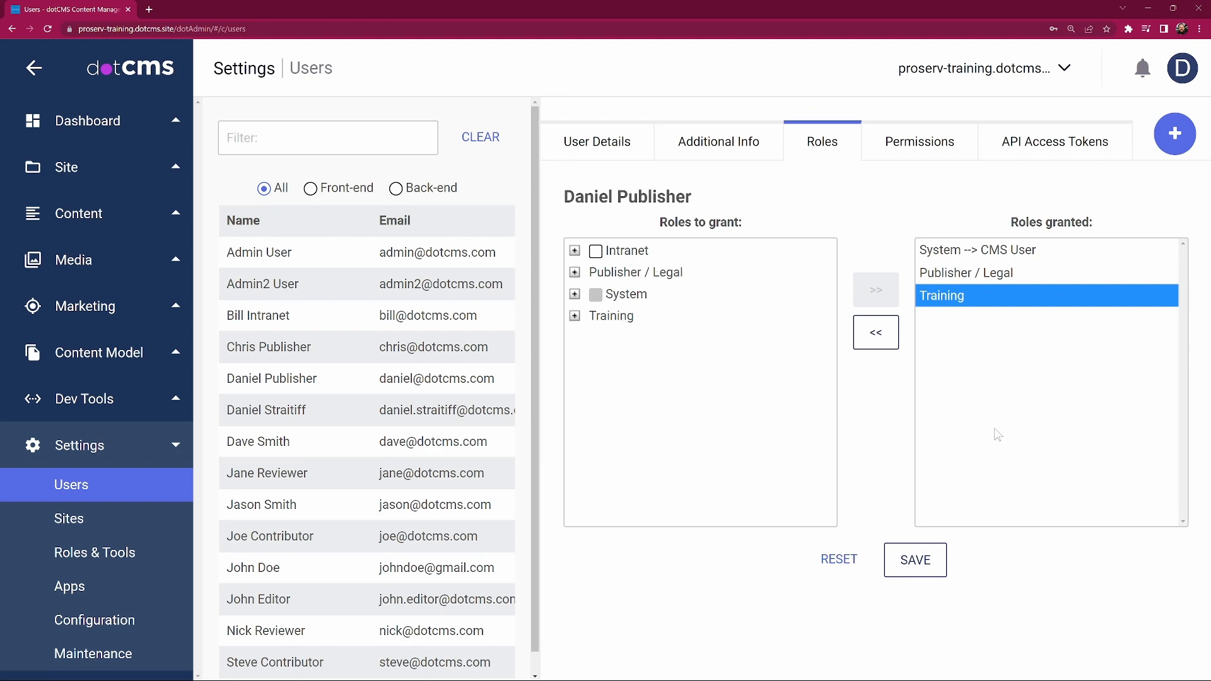
click(879, 407)
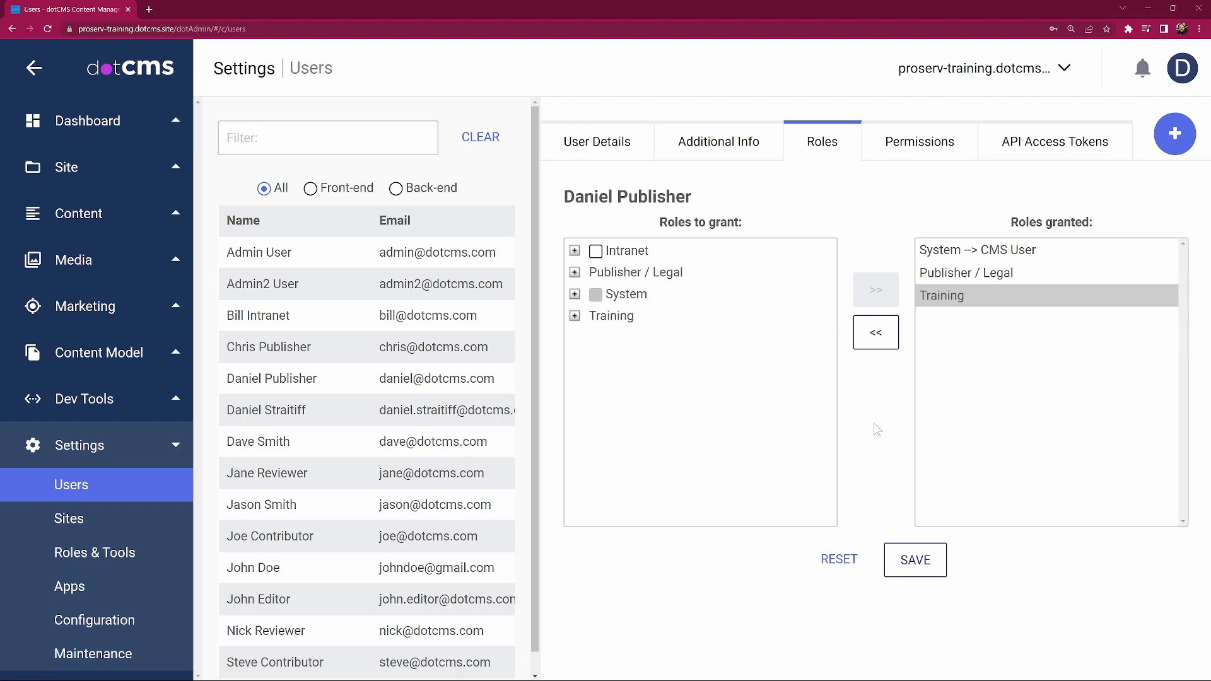
click(940, 153)
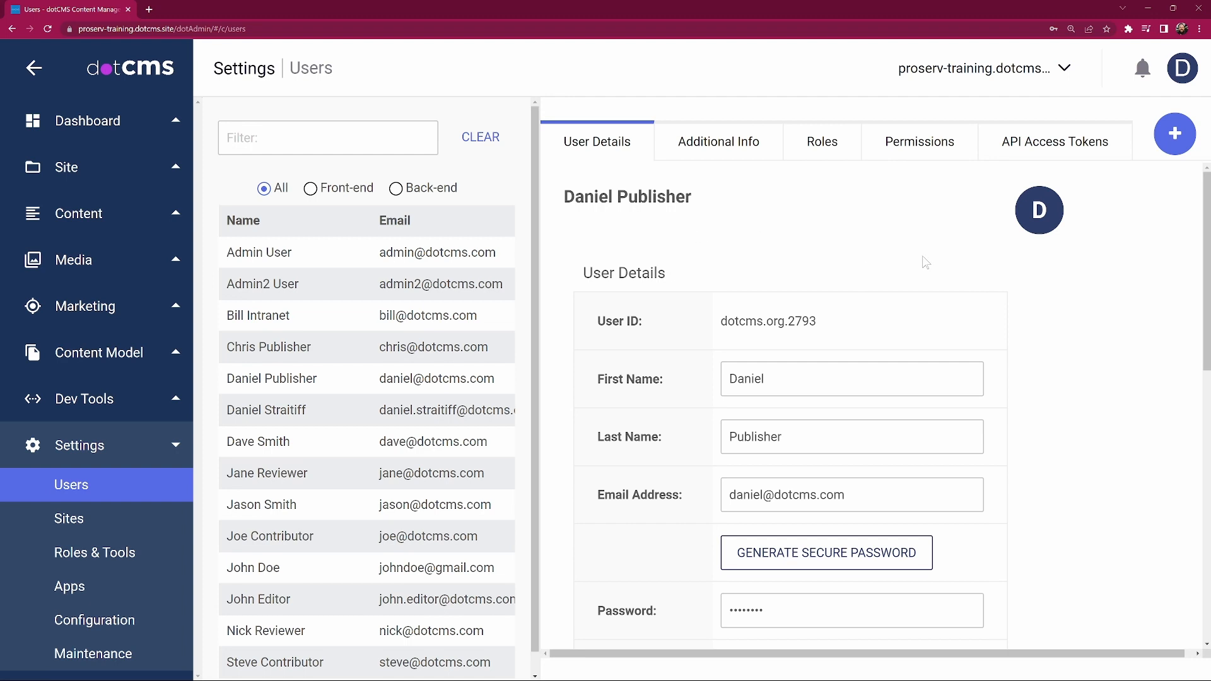
Examine the publisher user's access settings, granted roles and individual permissions.
scroll(1029, 307, down, 1)
scroll(1029, 307, down, 10)
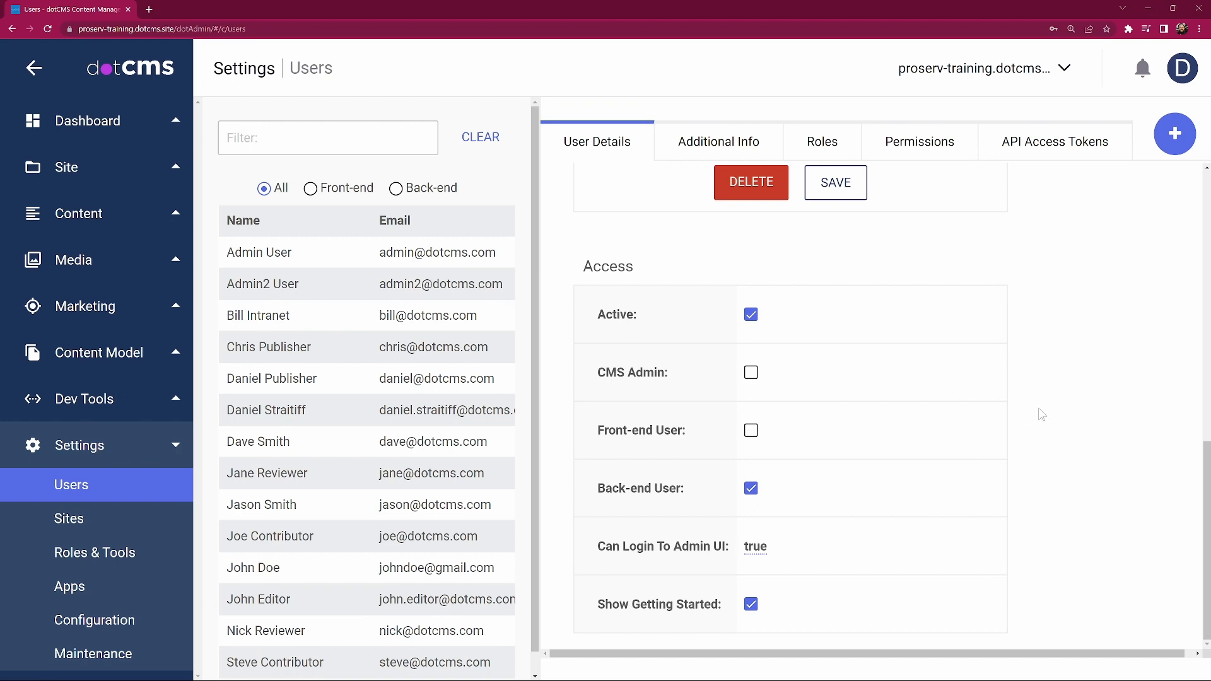
click(823, 143)
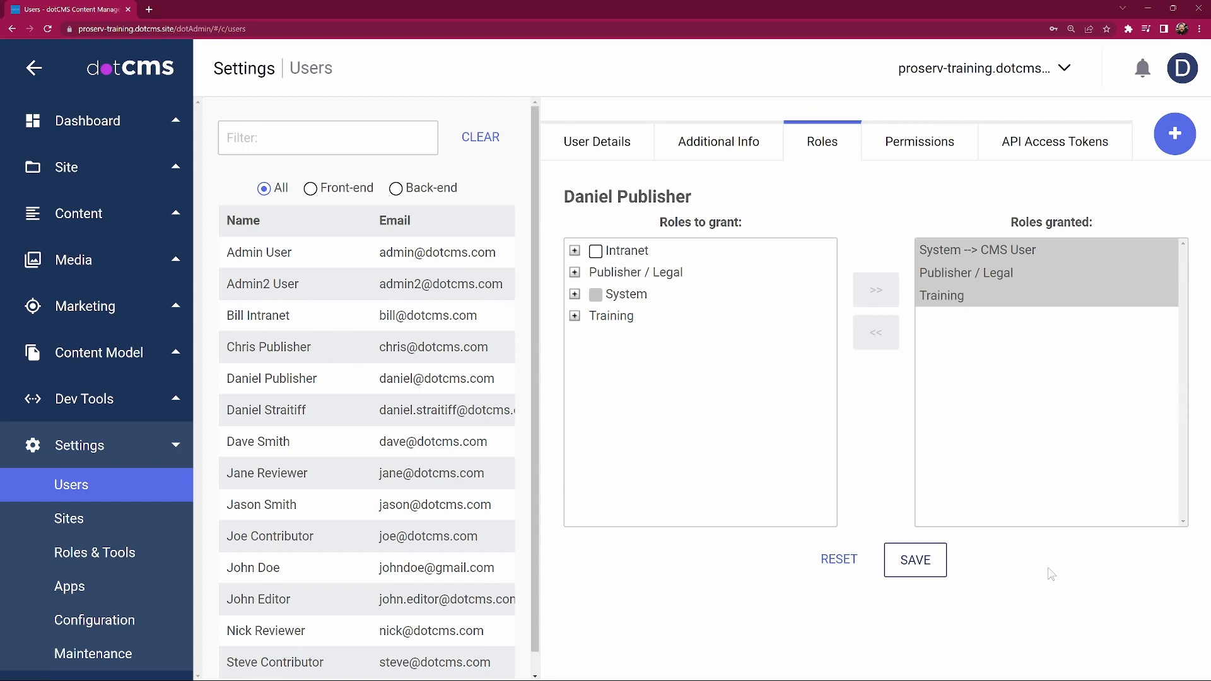
click(919, 141)
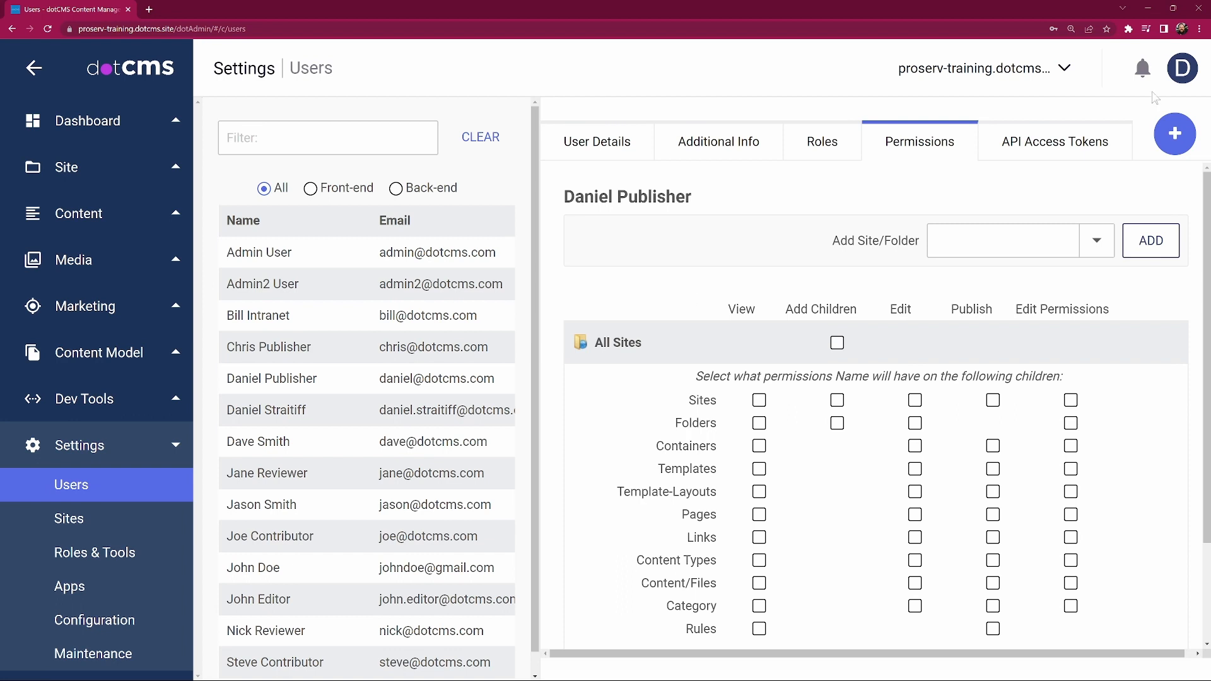
Use Login As to switch from the administrator account to the Training role's publisher user.
click(1182, 71)
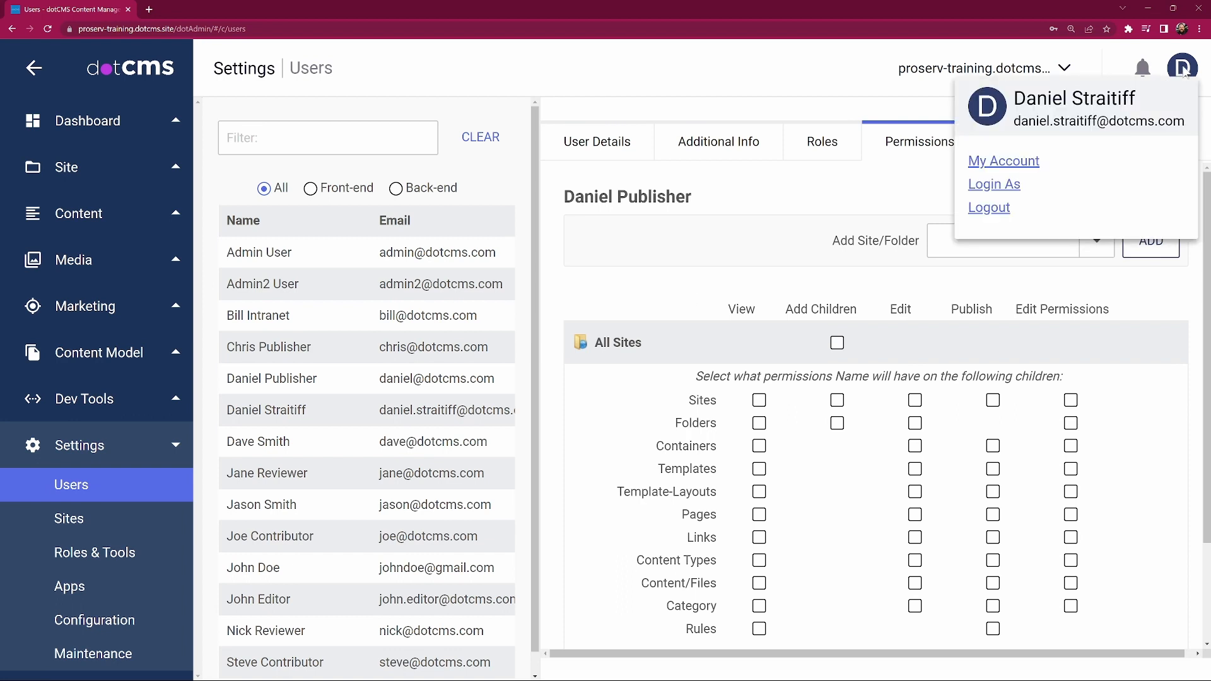
click(1014, 185)
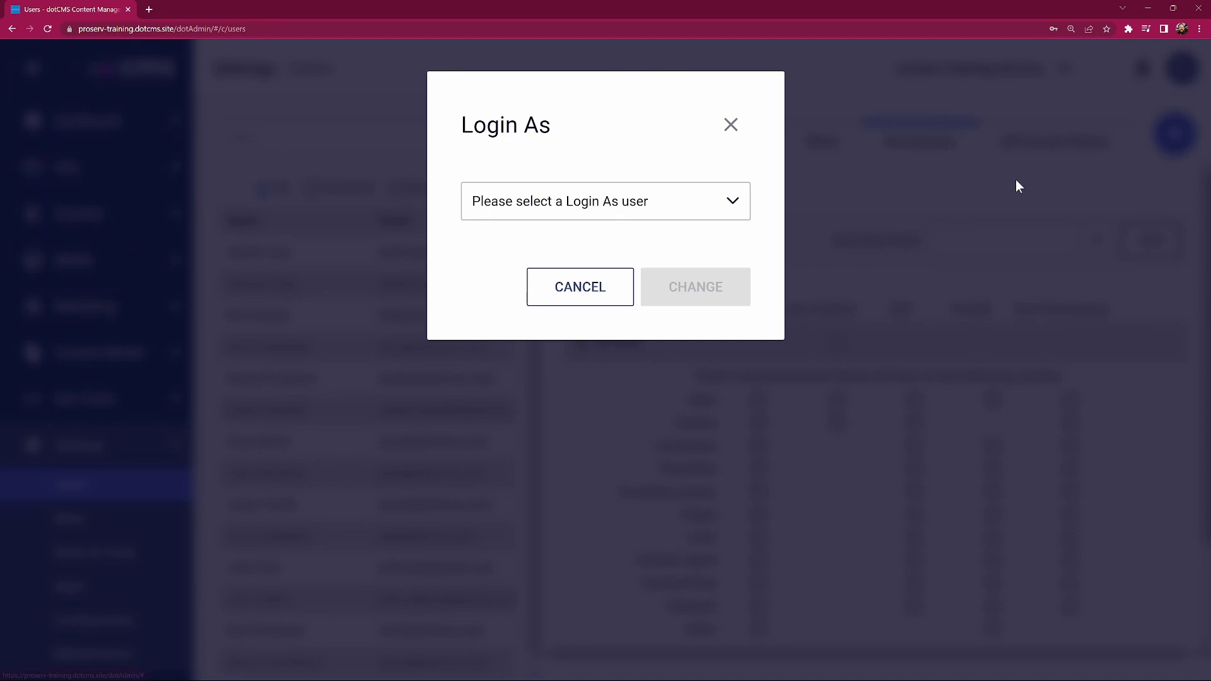
click(662, 209)
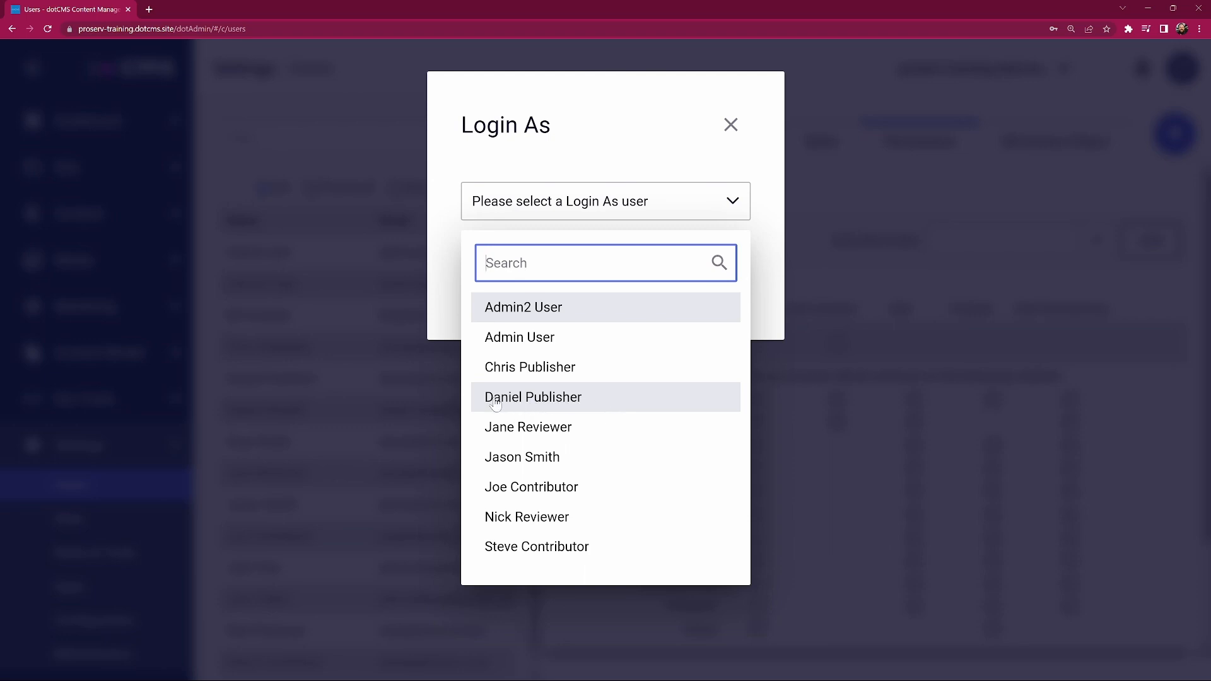
click(597, 397)
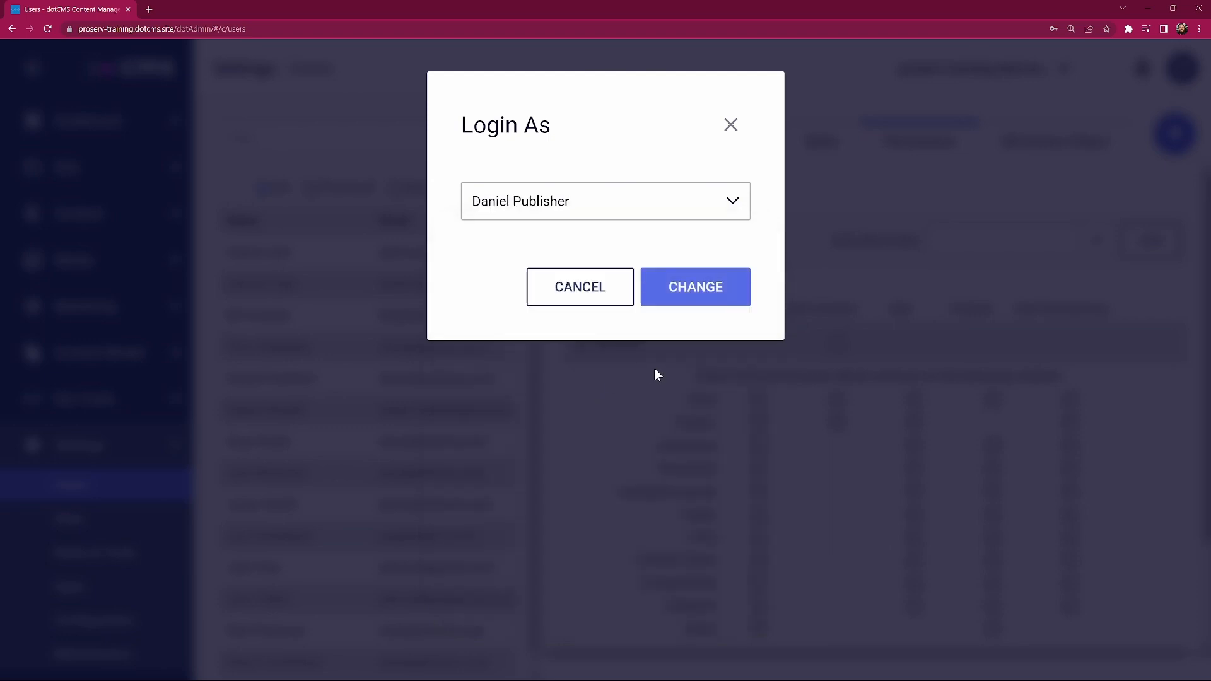
click(717, 289)
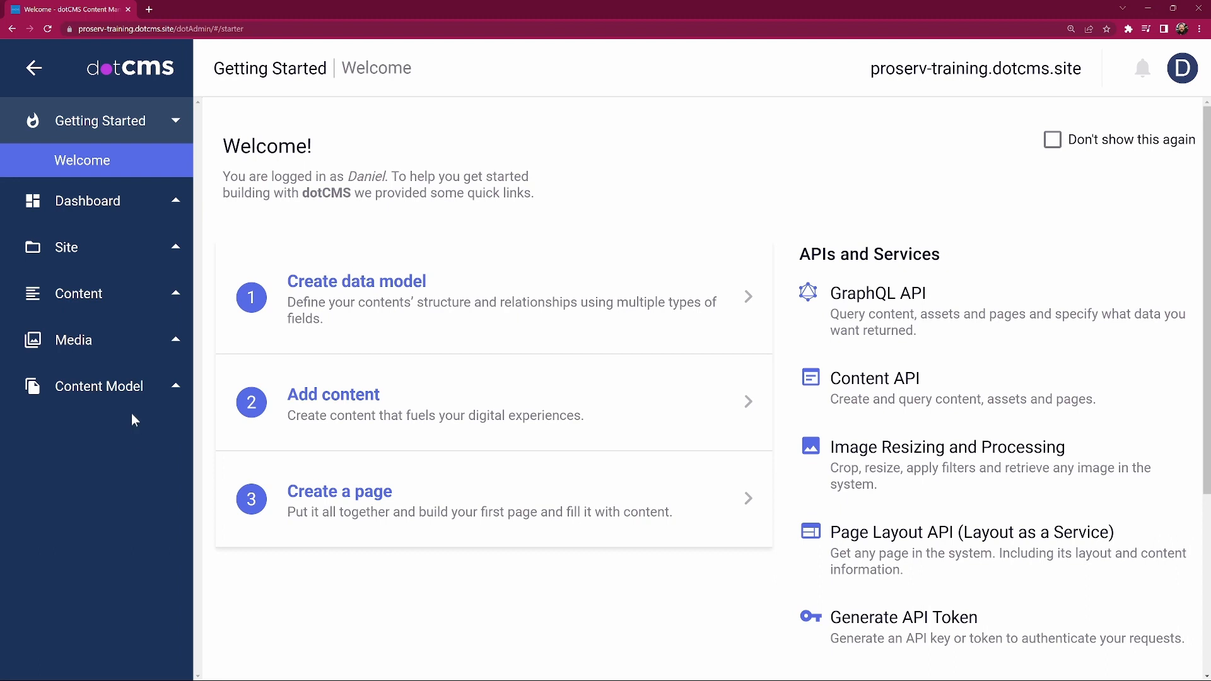
Open the site browser and examine the actions available on the Training folder, its Images subfolder and the South Africa - Cape Town image.
click(94, 247)
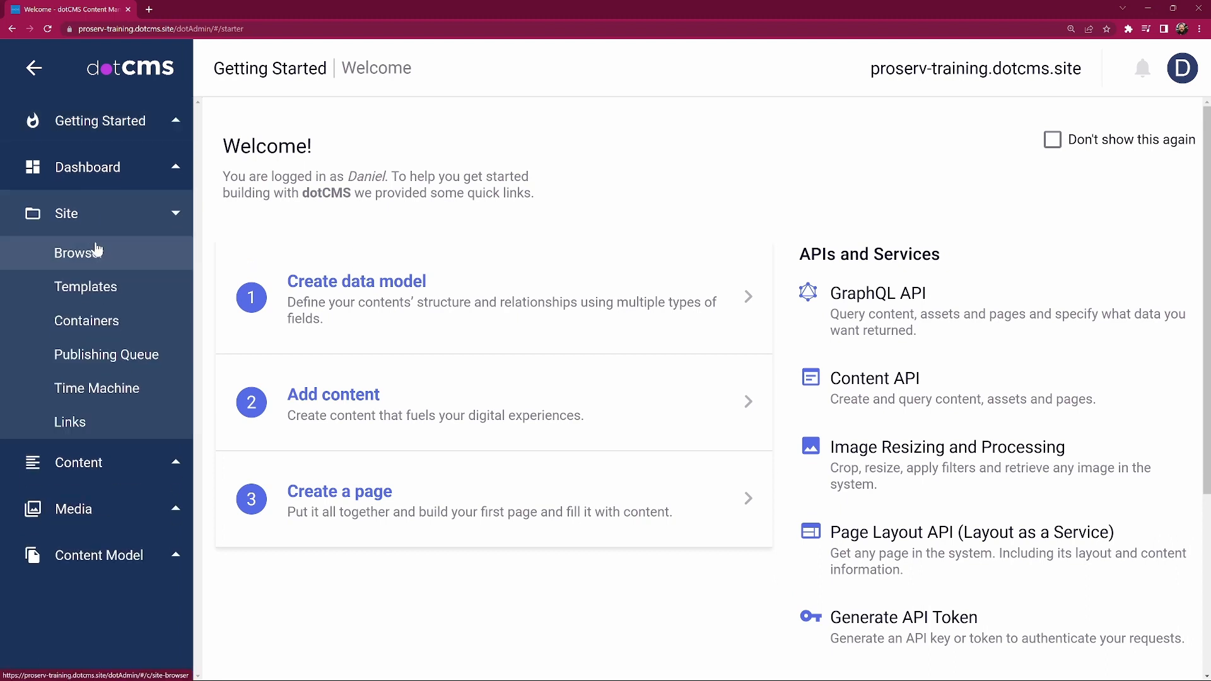
click(100, 254)
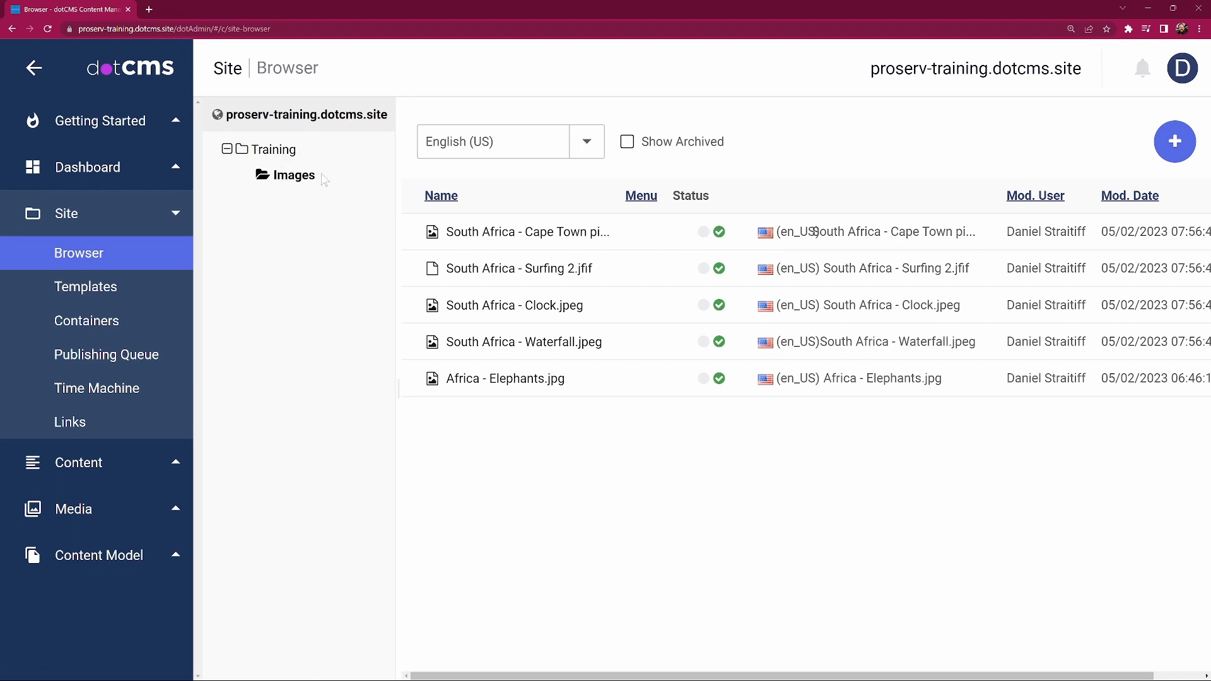
click(272, 150)
click(281, 177)
right_click(272, 151)
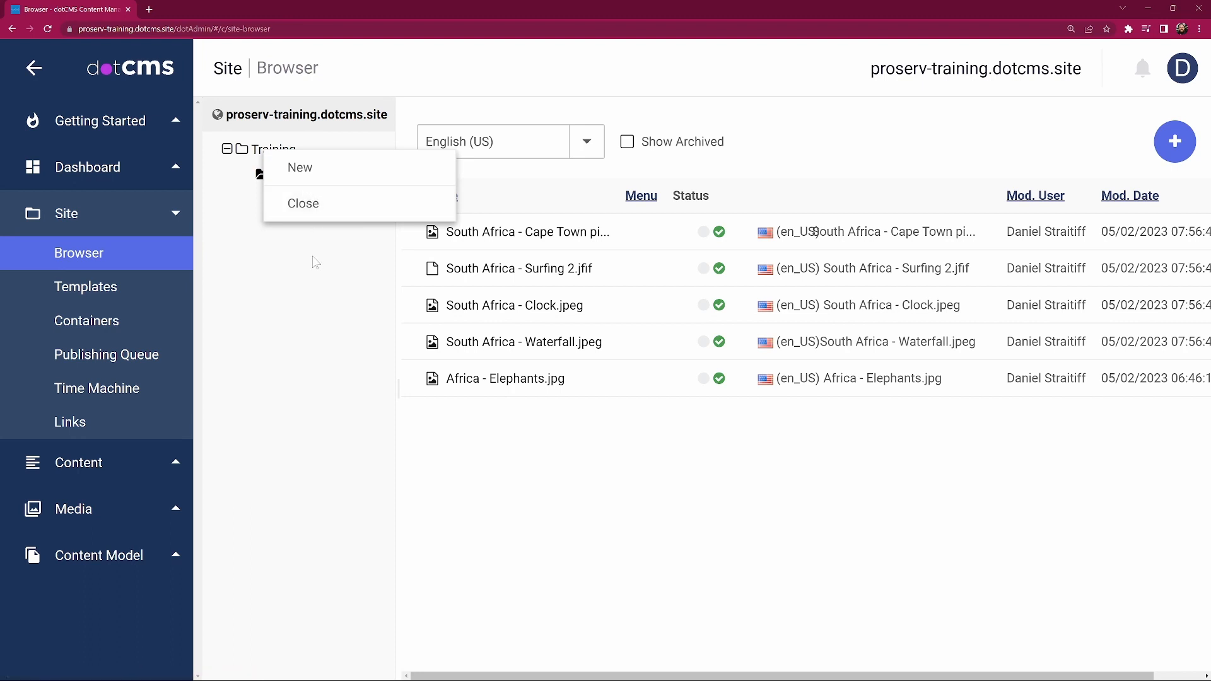
click(285, 203)
right_click(300, 181)
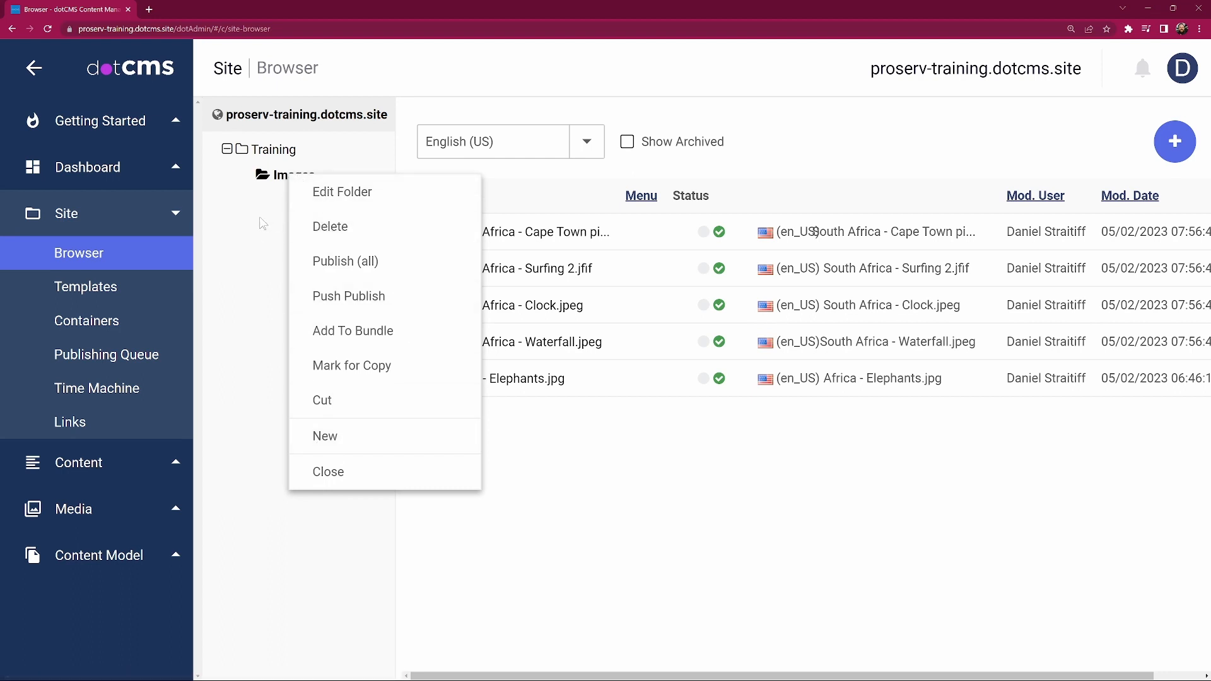
click(274, 224)
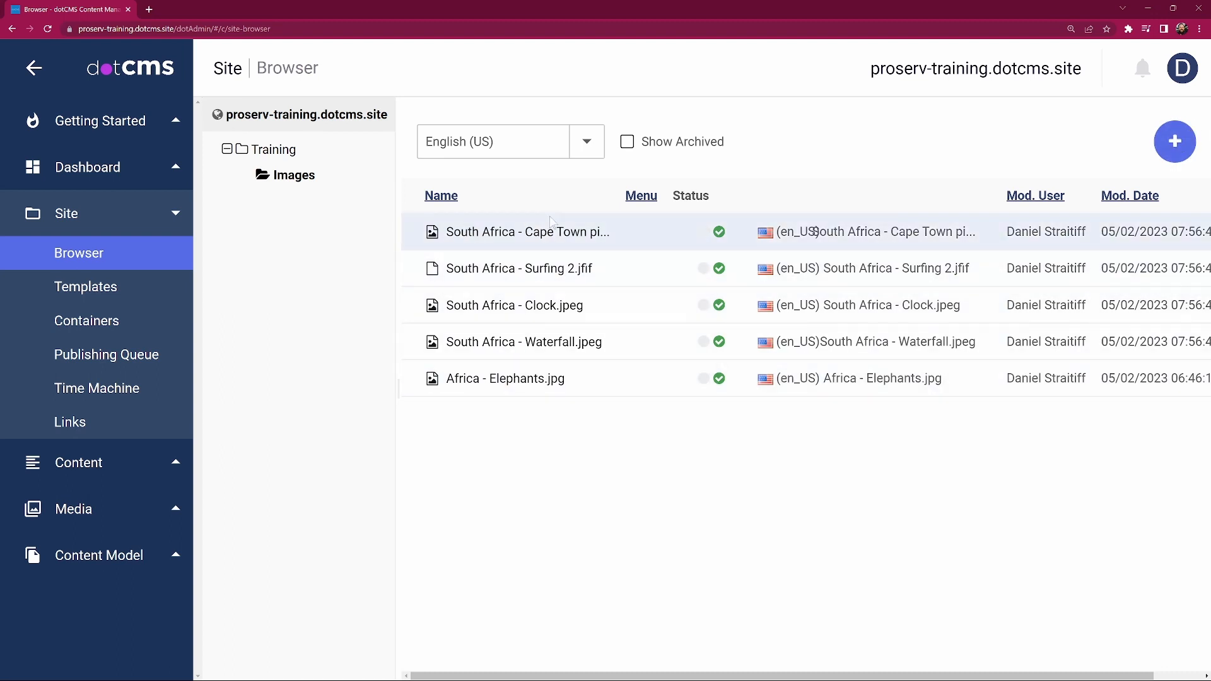
right_click(539, 243)
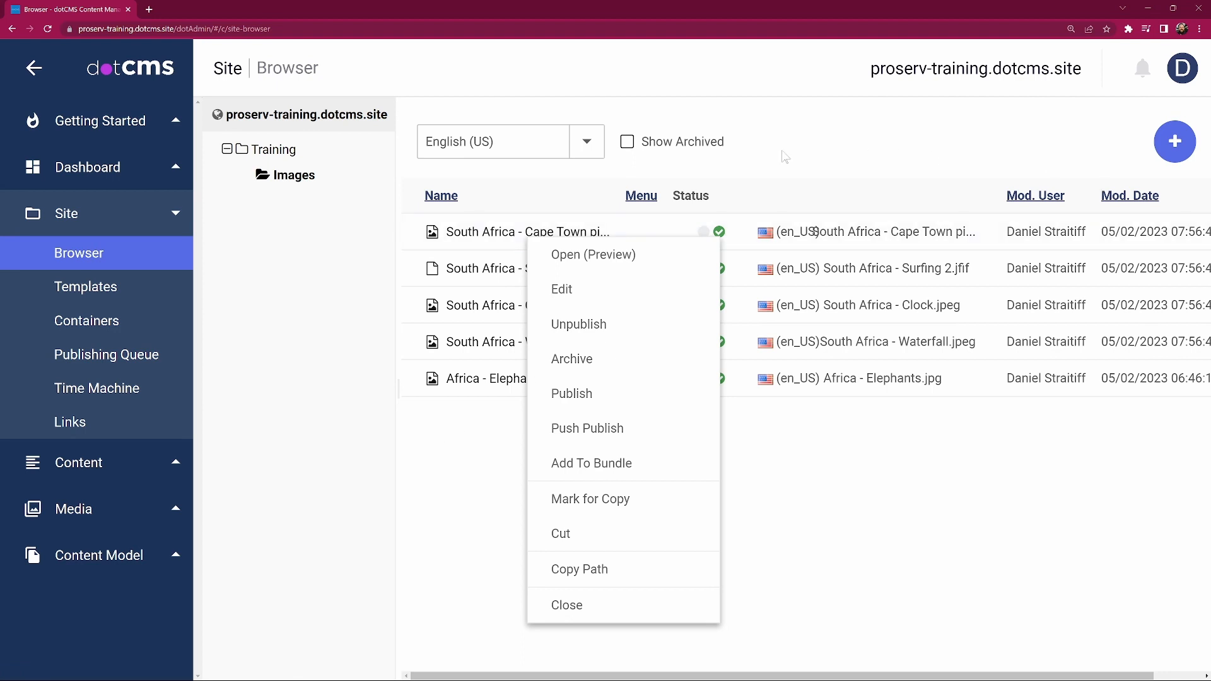
click(566, 610)
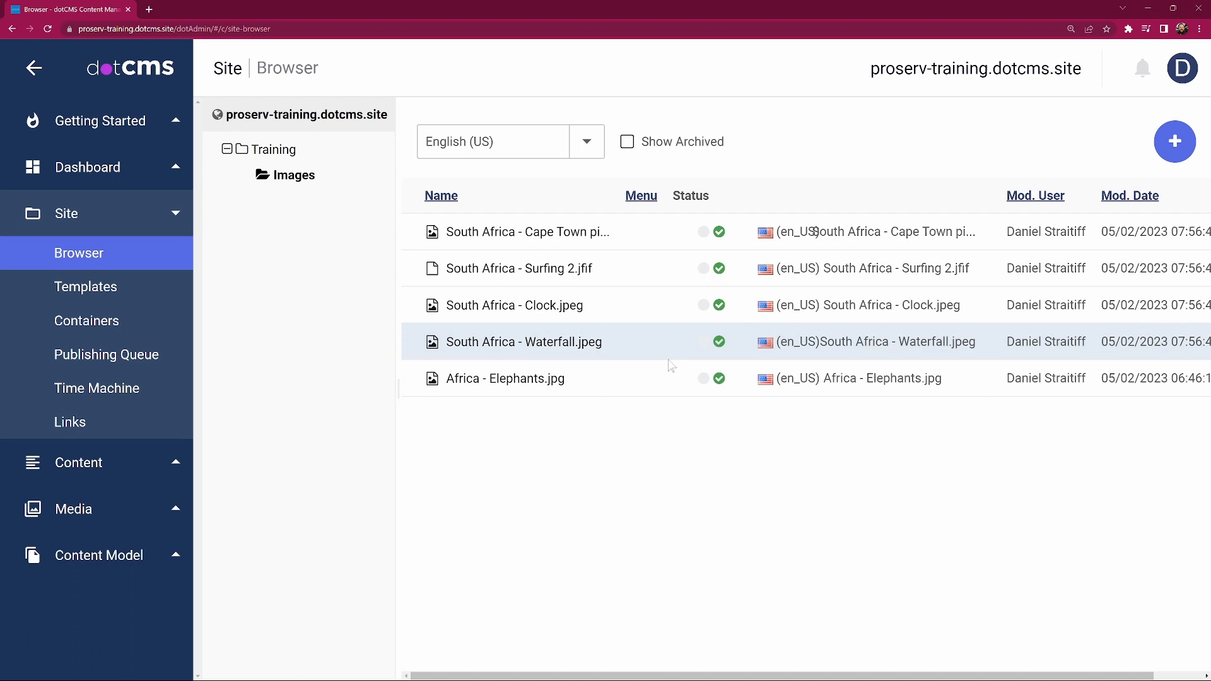
End the Login As session to return to the administrator account.
click(1189, 70)
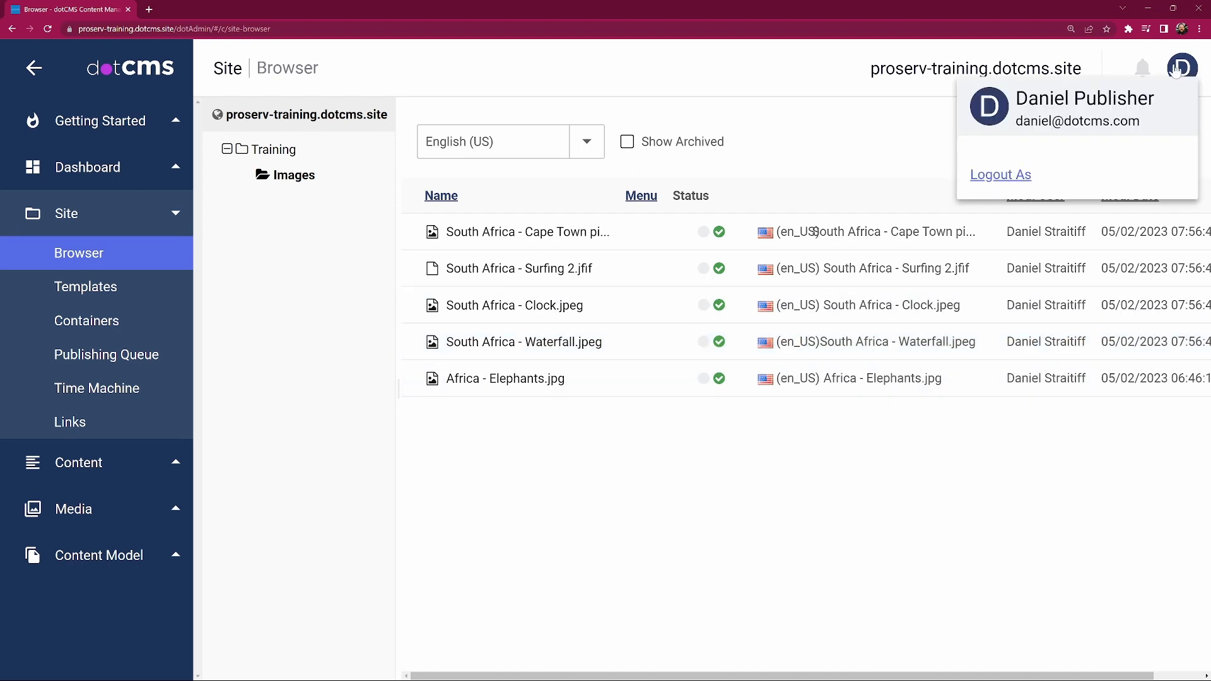
click(1006, 176)
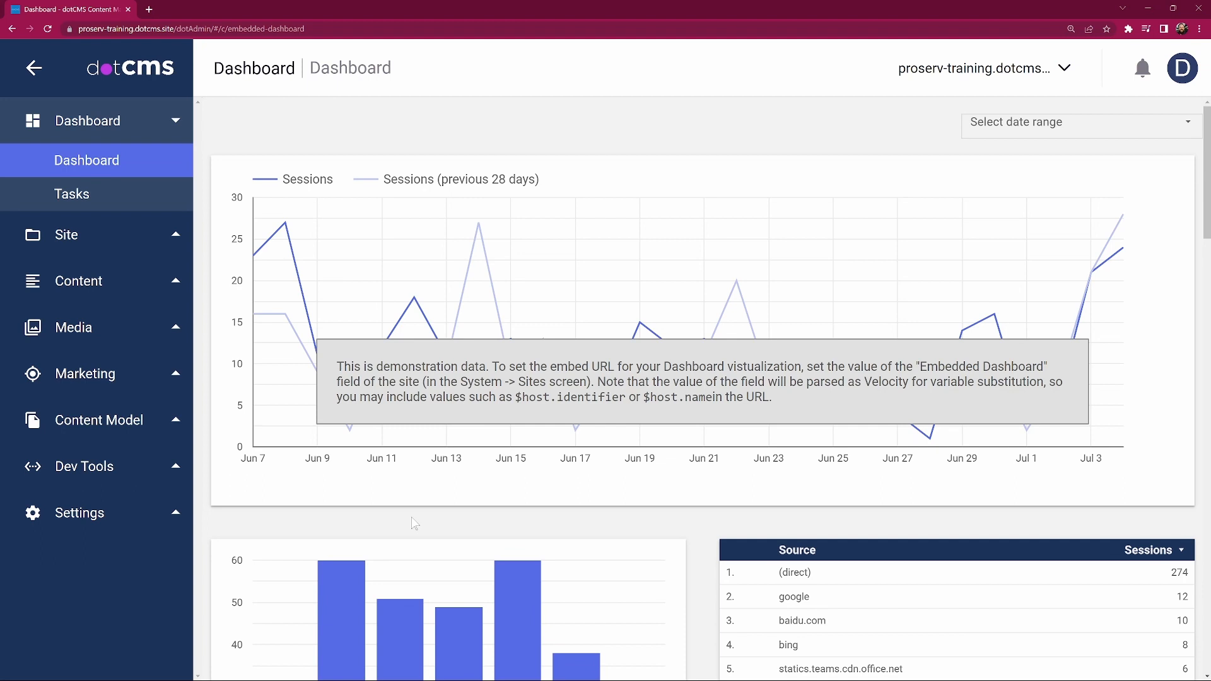
Open the Training role in Roles & Tools and examine its granted users, site and folder permissions, and available role actions.
click(94, 524)
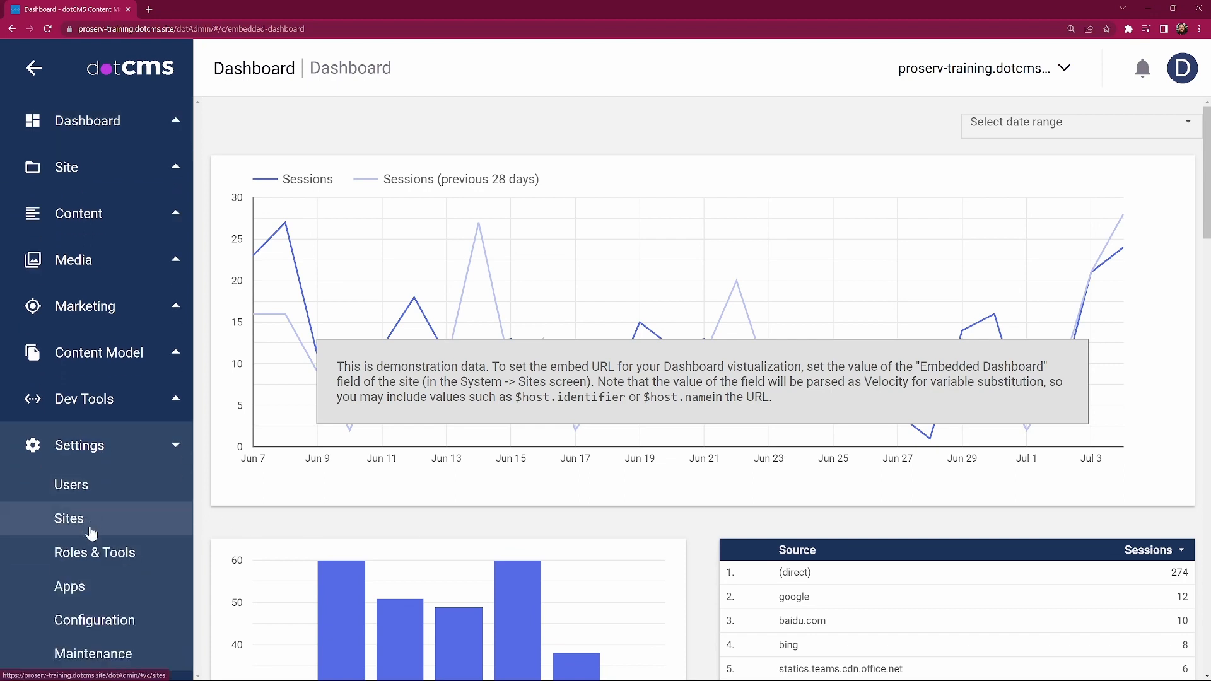
click(86, 563)
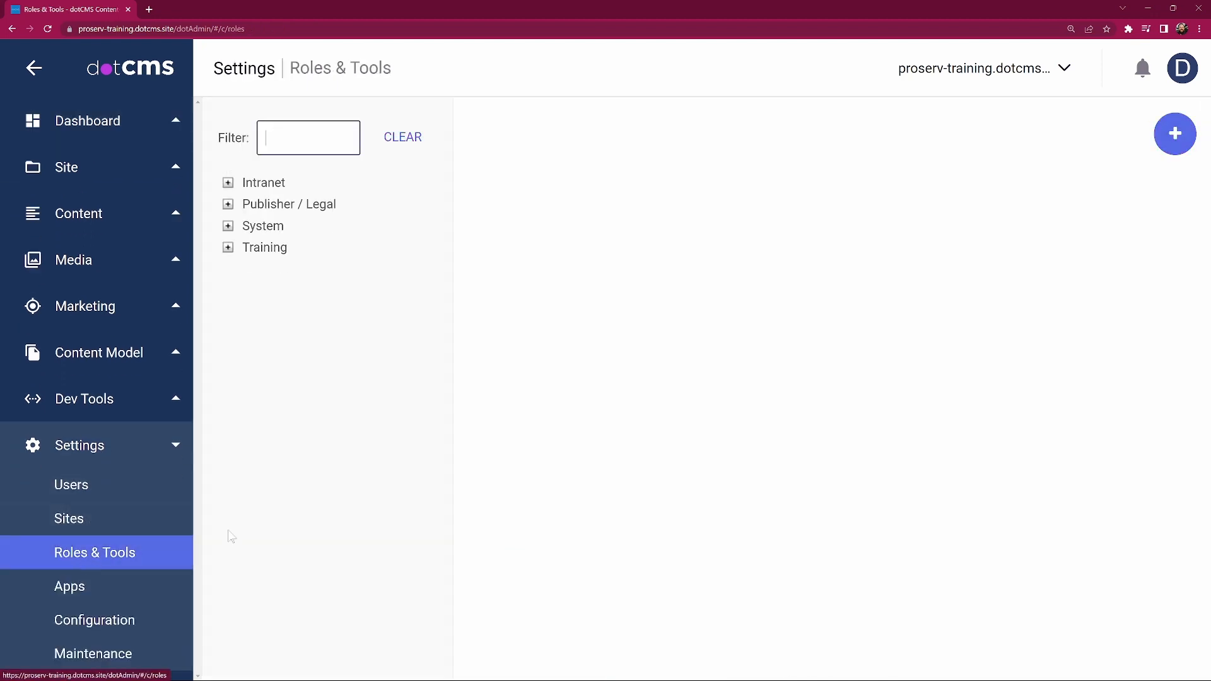
right_click(268, 252)
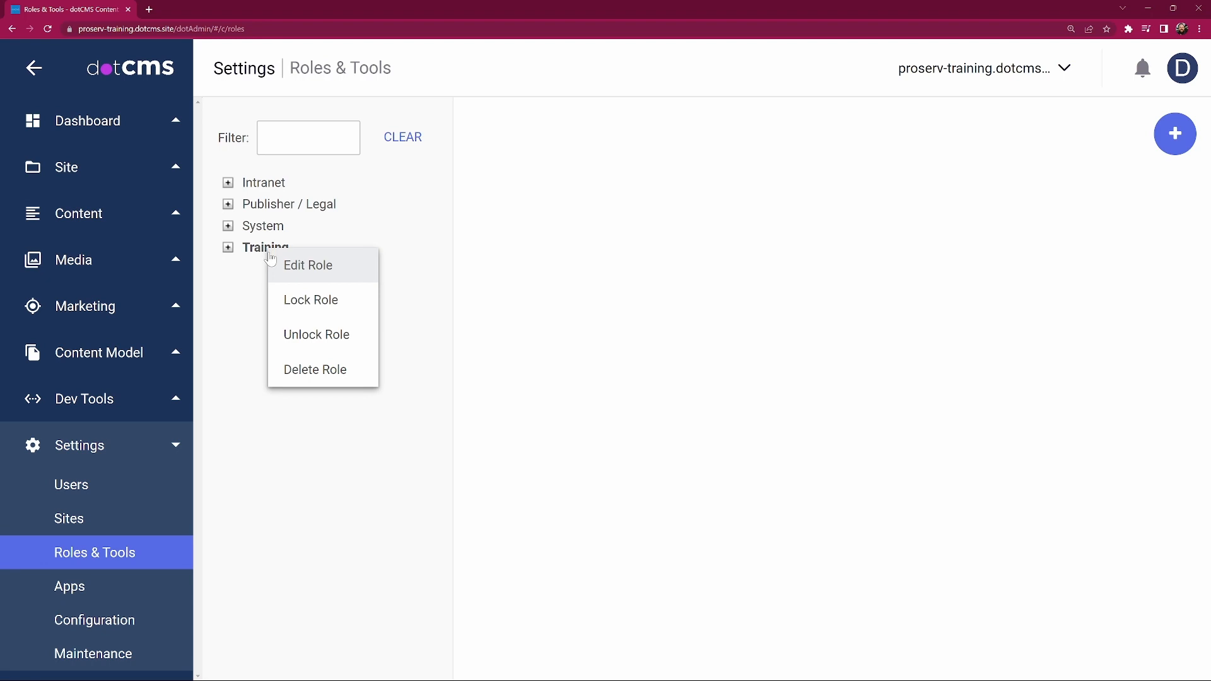
click(316, 302)
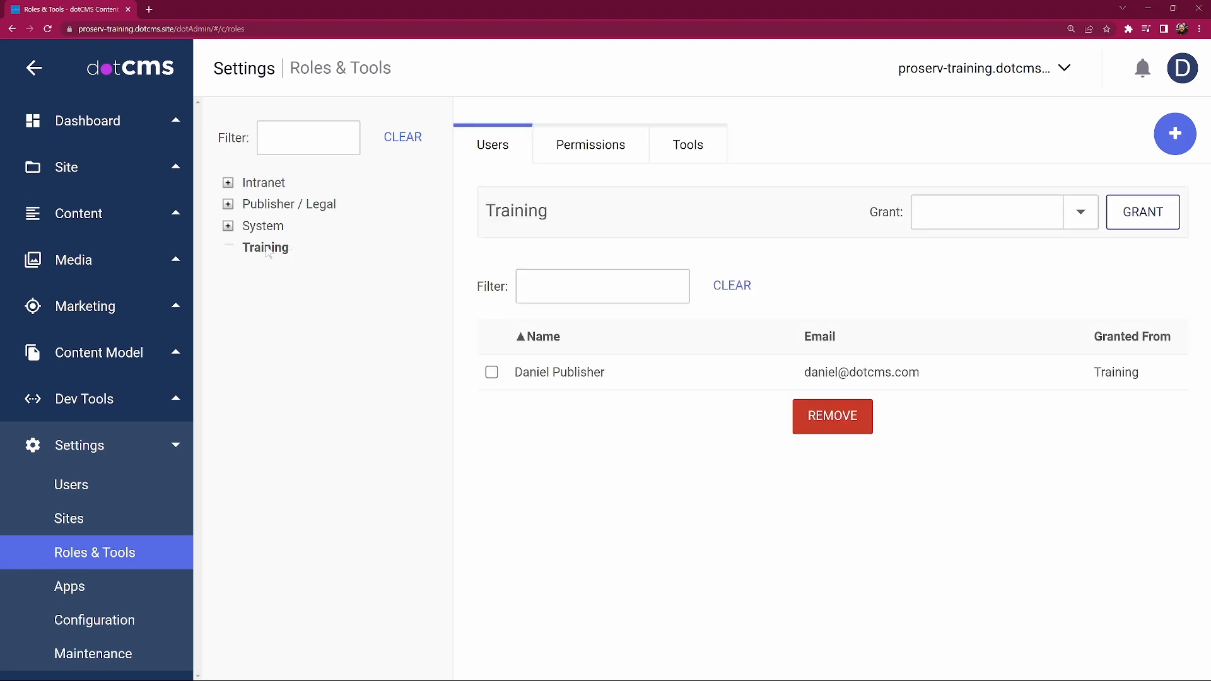
click(591, 148)
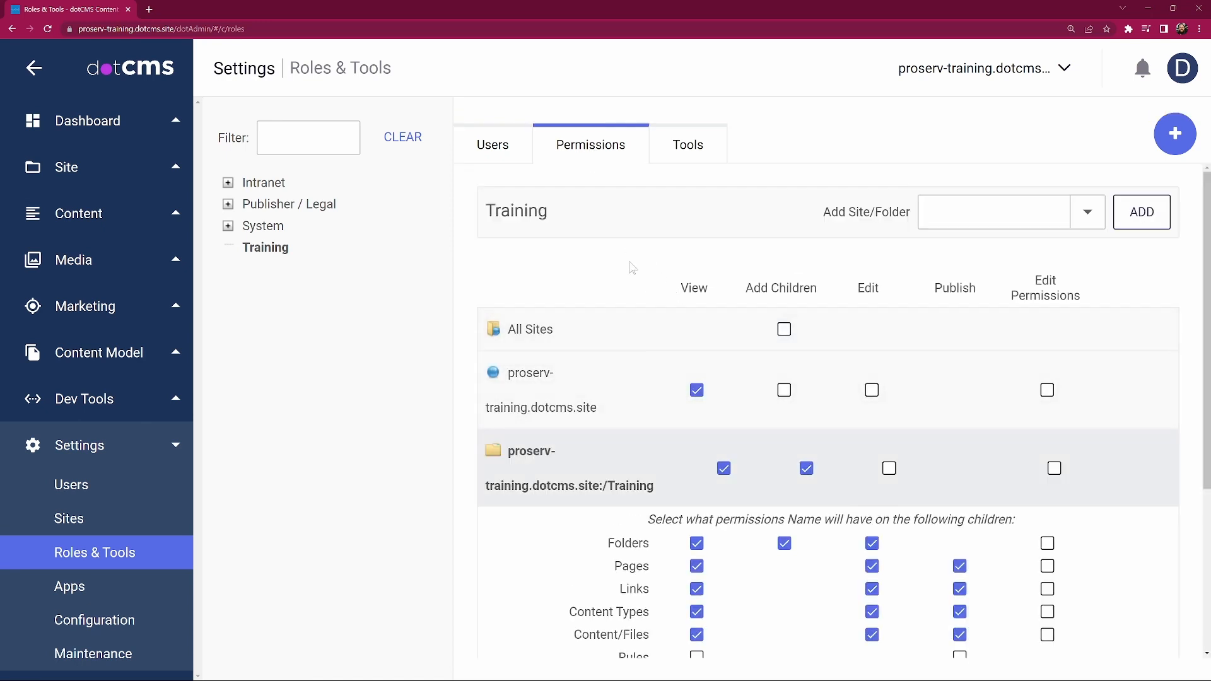
right_click(263, 247)
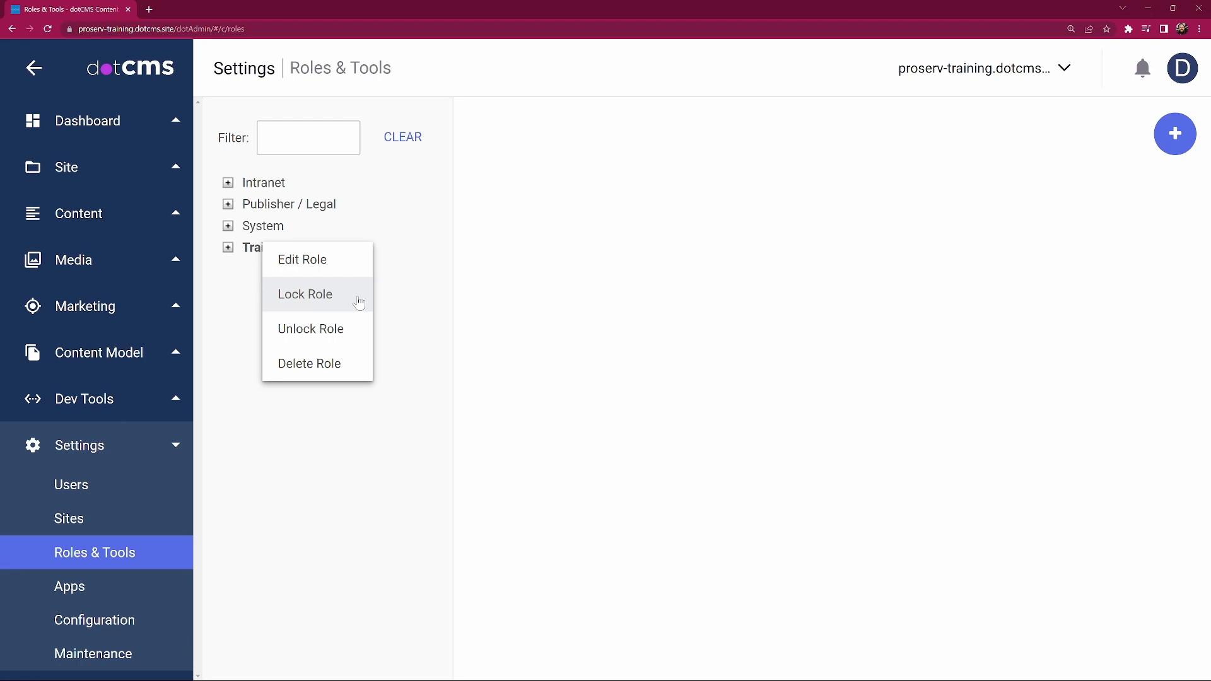